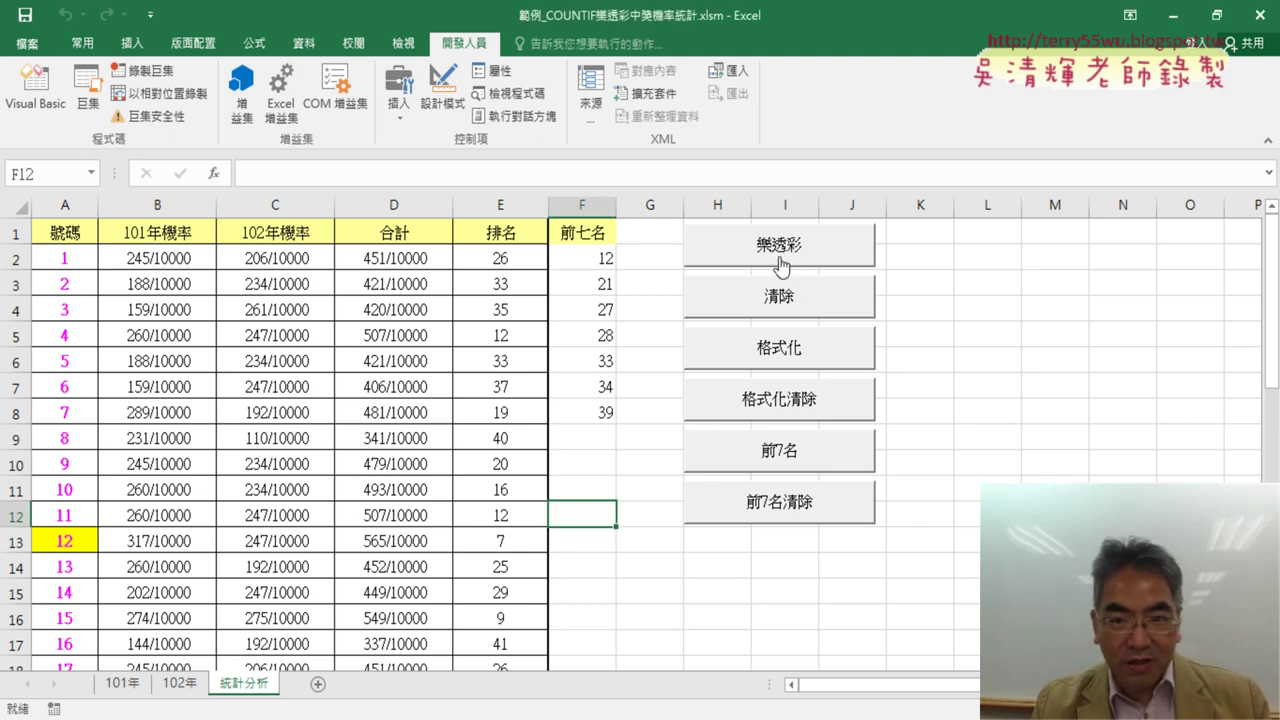
Delete the six macro buttons (樂透彩 through 前7名清除), then undo to restore them.
ctrl+click(781, 262)
ctrl+click(775, 292)
ctrl+click(777, 358)
ctrl+click(782, 410)
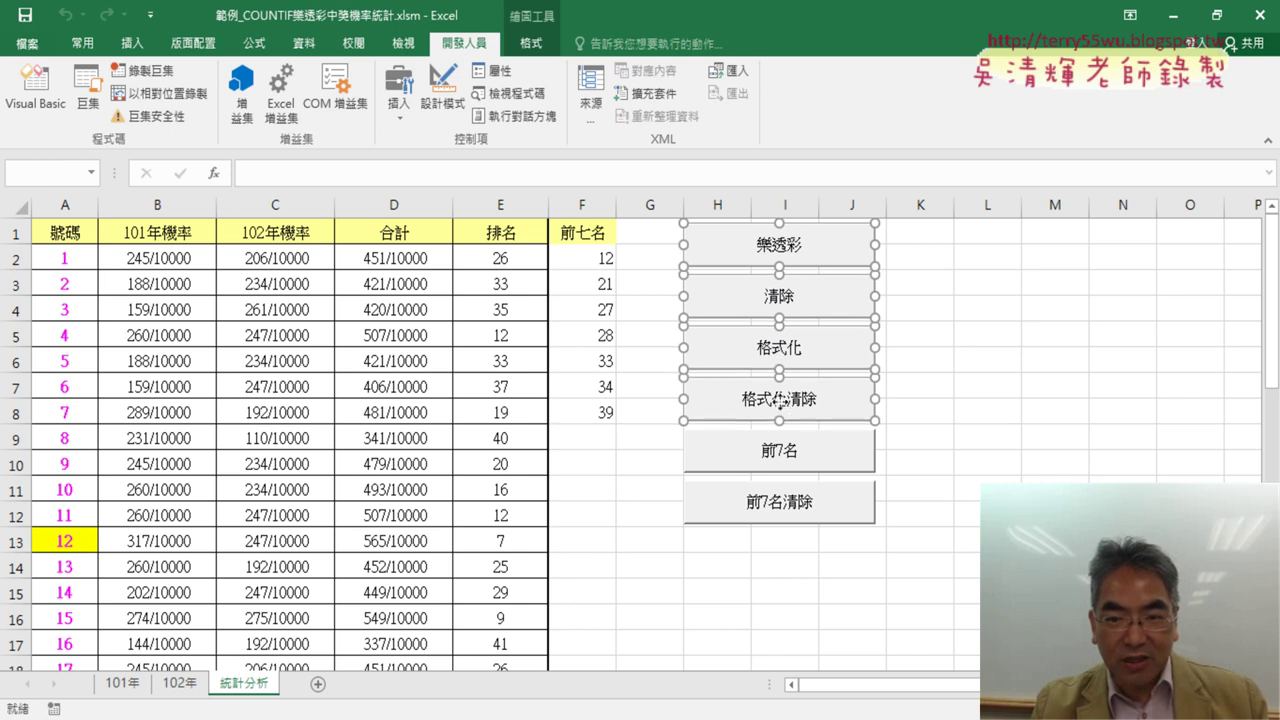
ctrl+click(778, 464)
ctrl+click(776, 492)
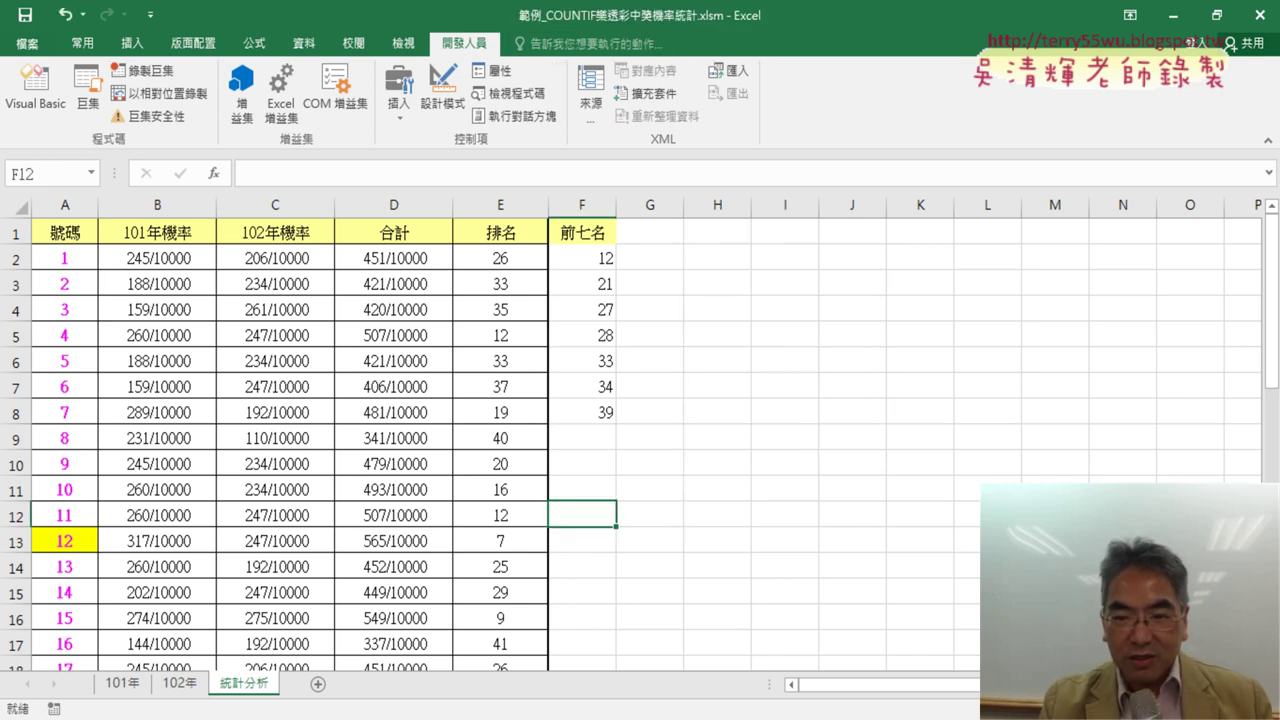
key(Delete)
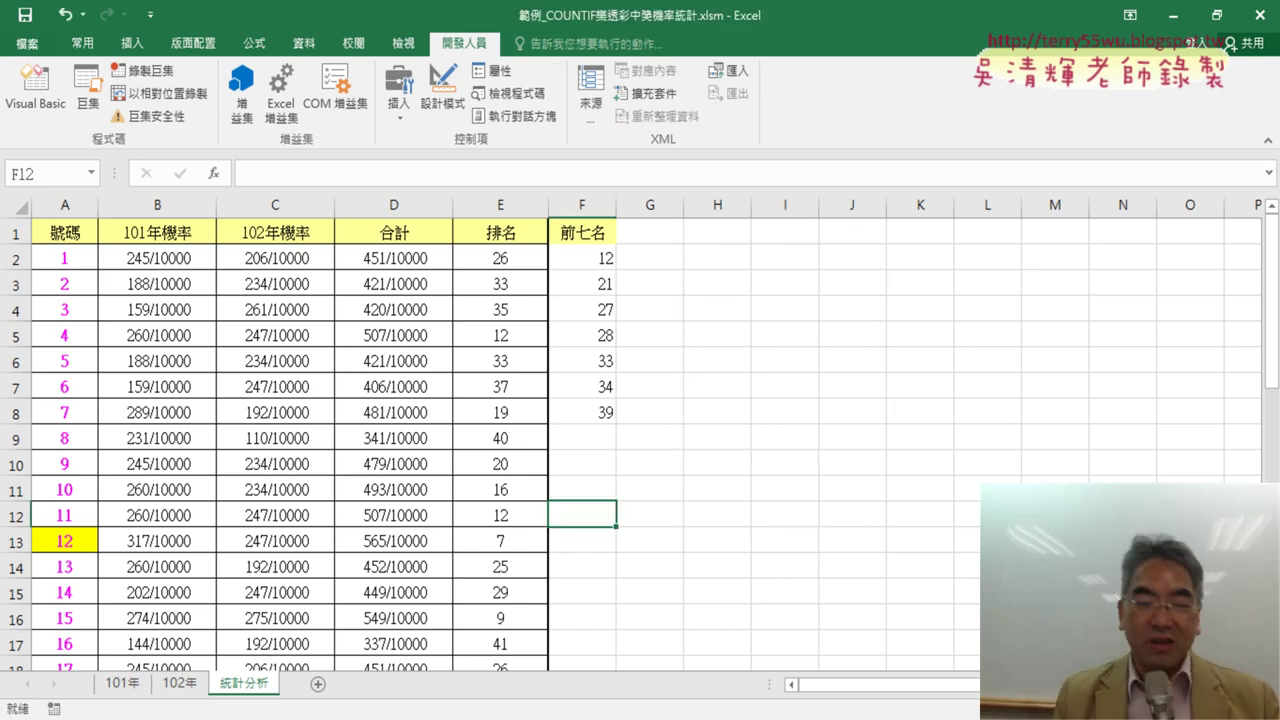
key(ctrl+z)
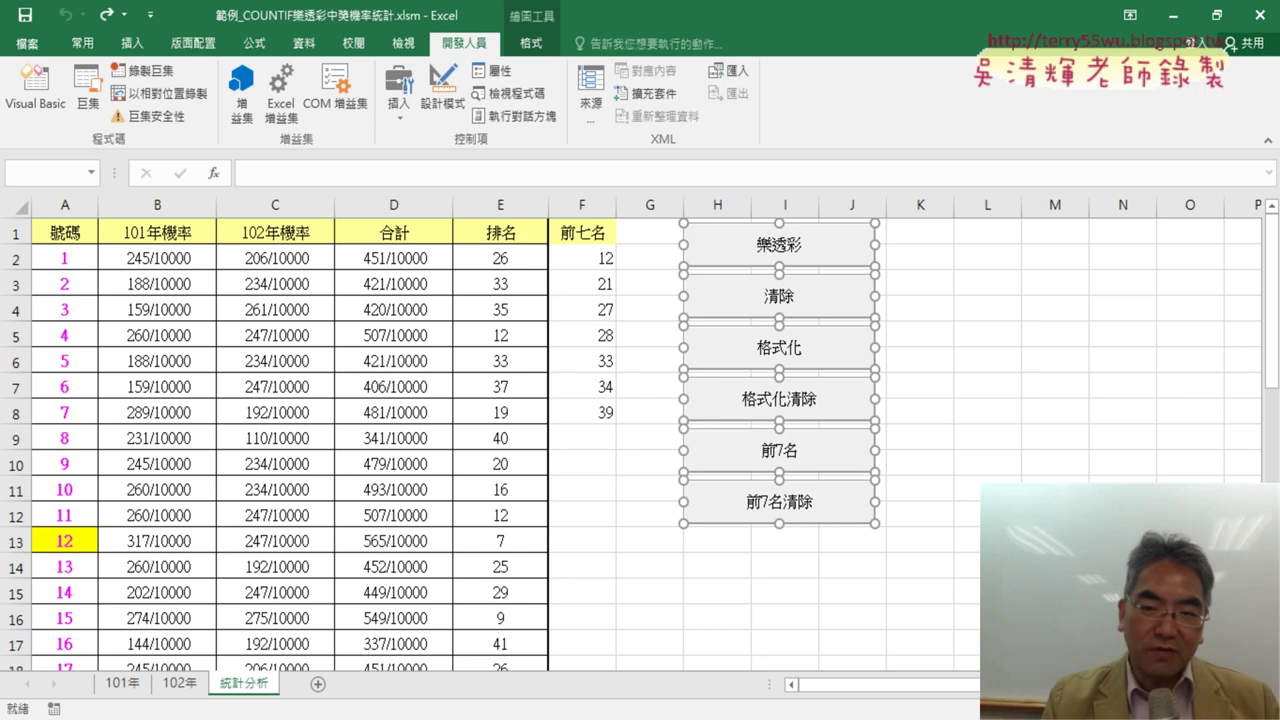
click(1122, 515)
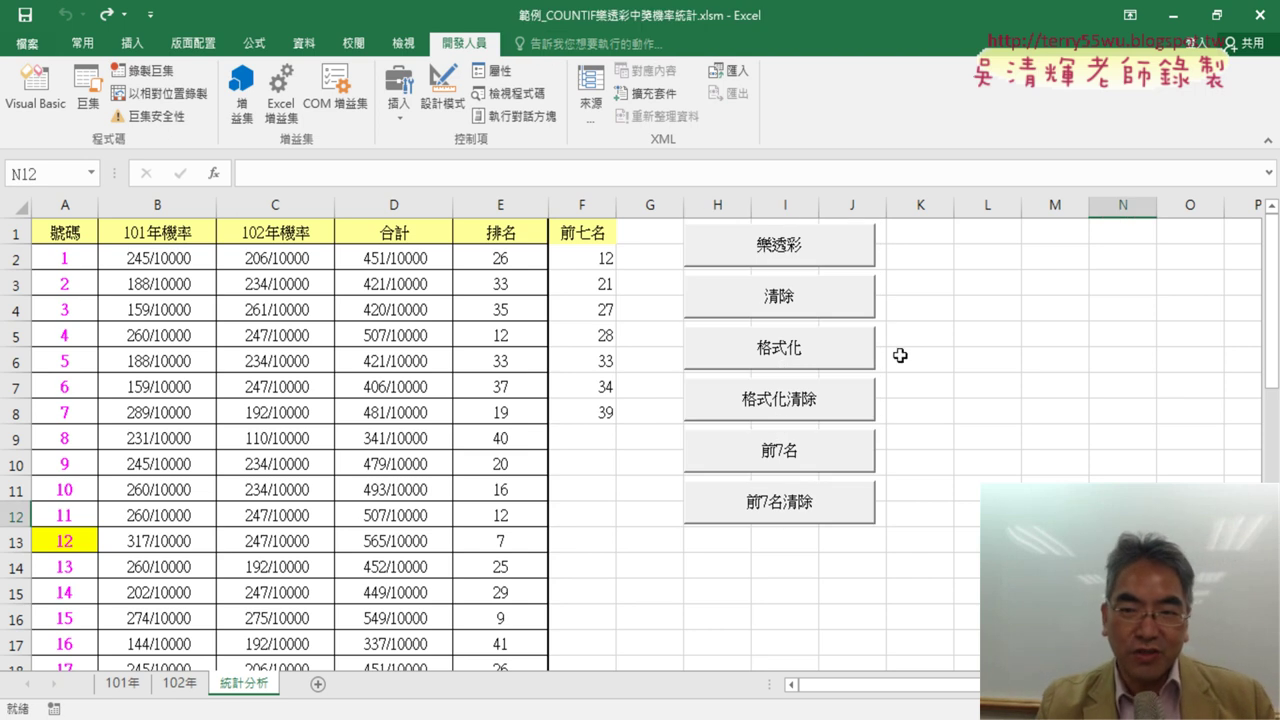
Cut the 樂透彩 button off the sheet, then undo to bring it back.
right_click(778, 256)
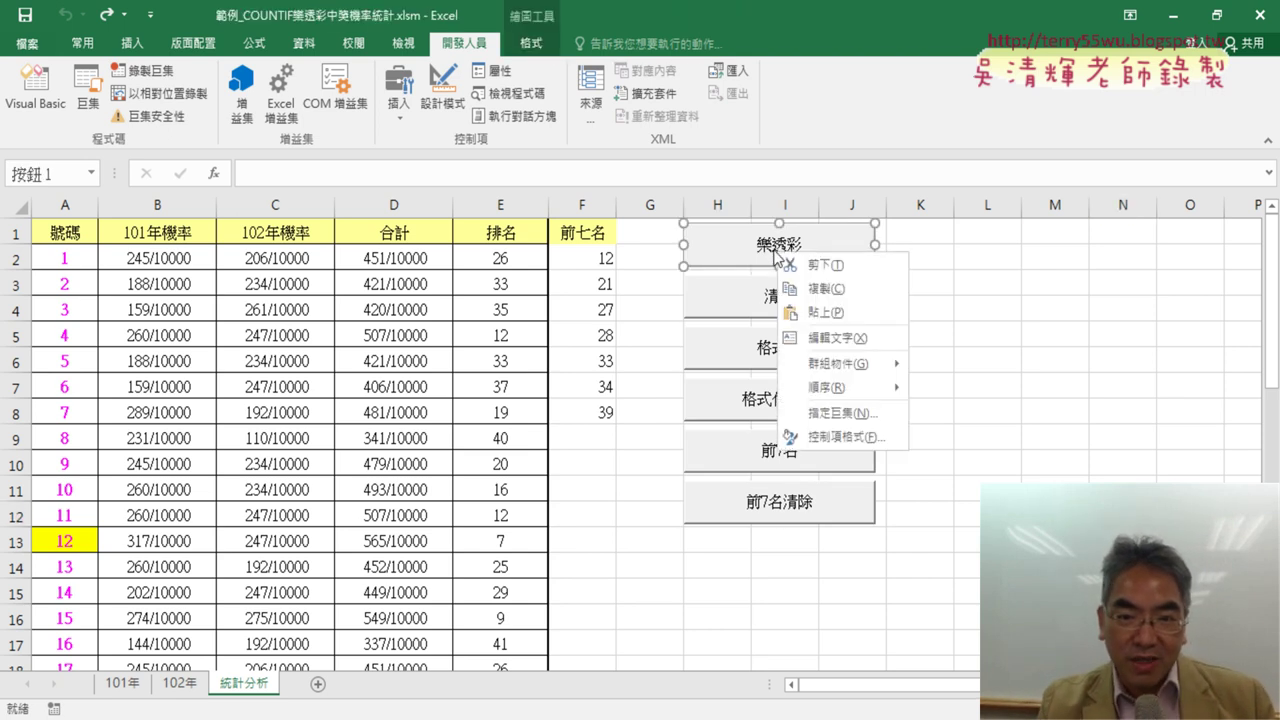
click(828, 265)
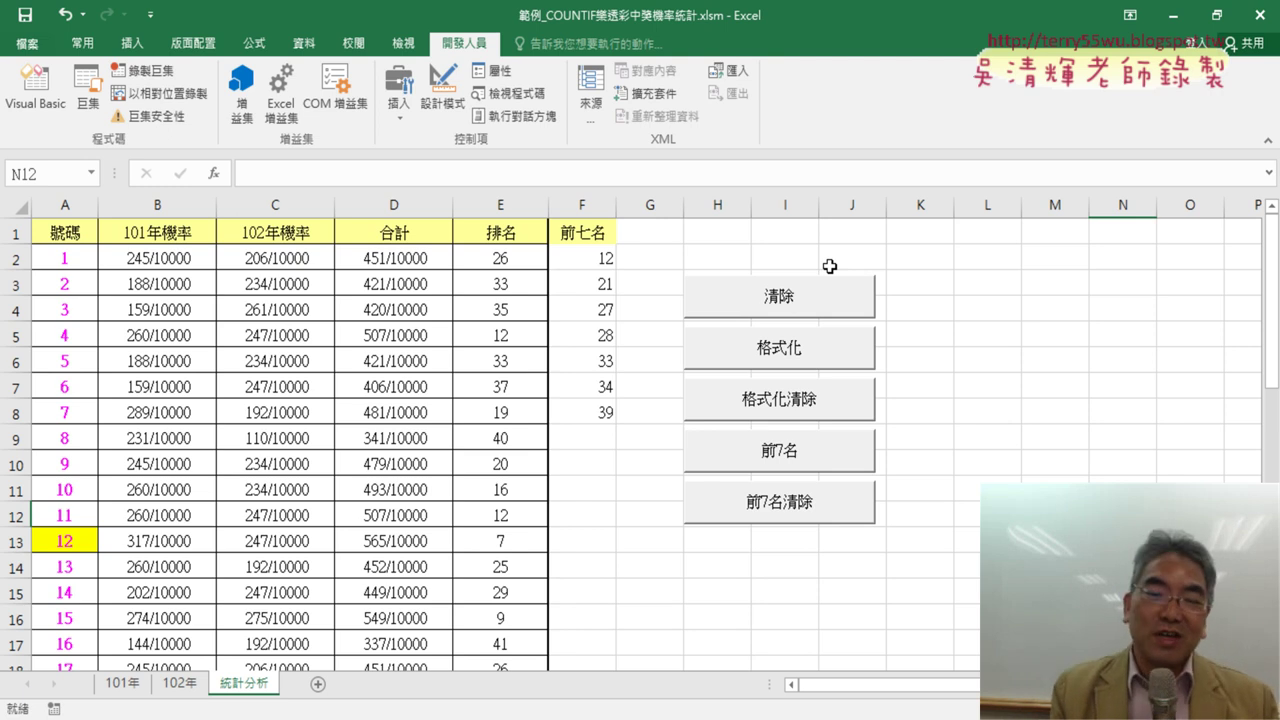
key(ctrl+z)
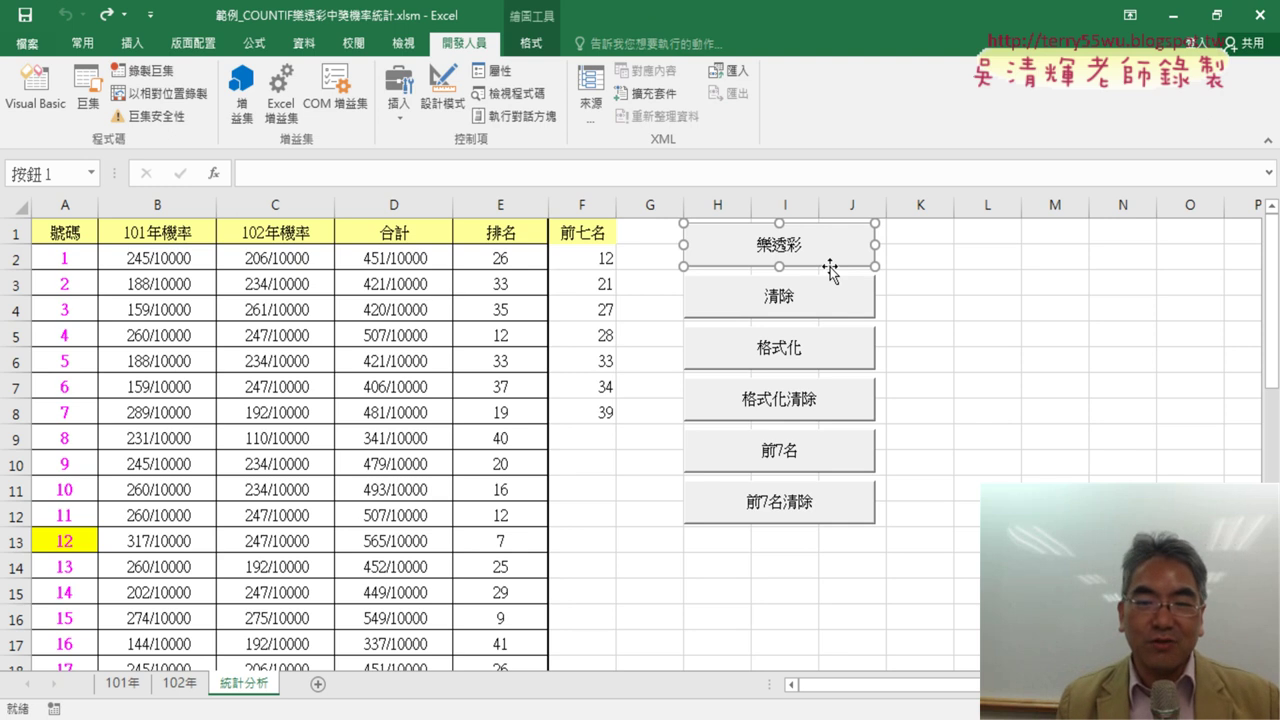
click(980, 435)
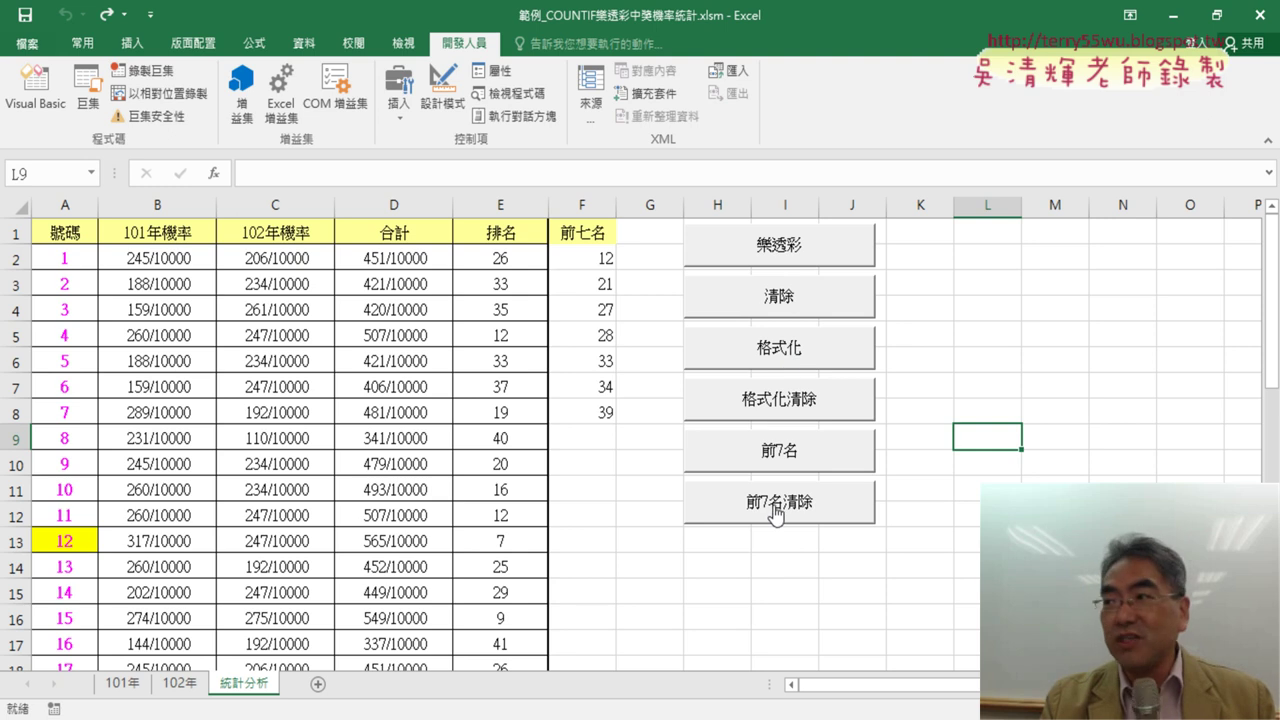
In the VBA editor, copy the Sub 前7名 heading below End Sub and rename it Sub 前7名清除.
click(36, 92)
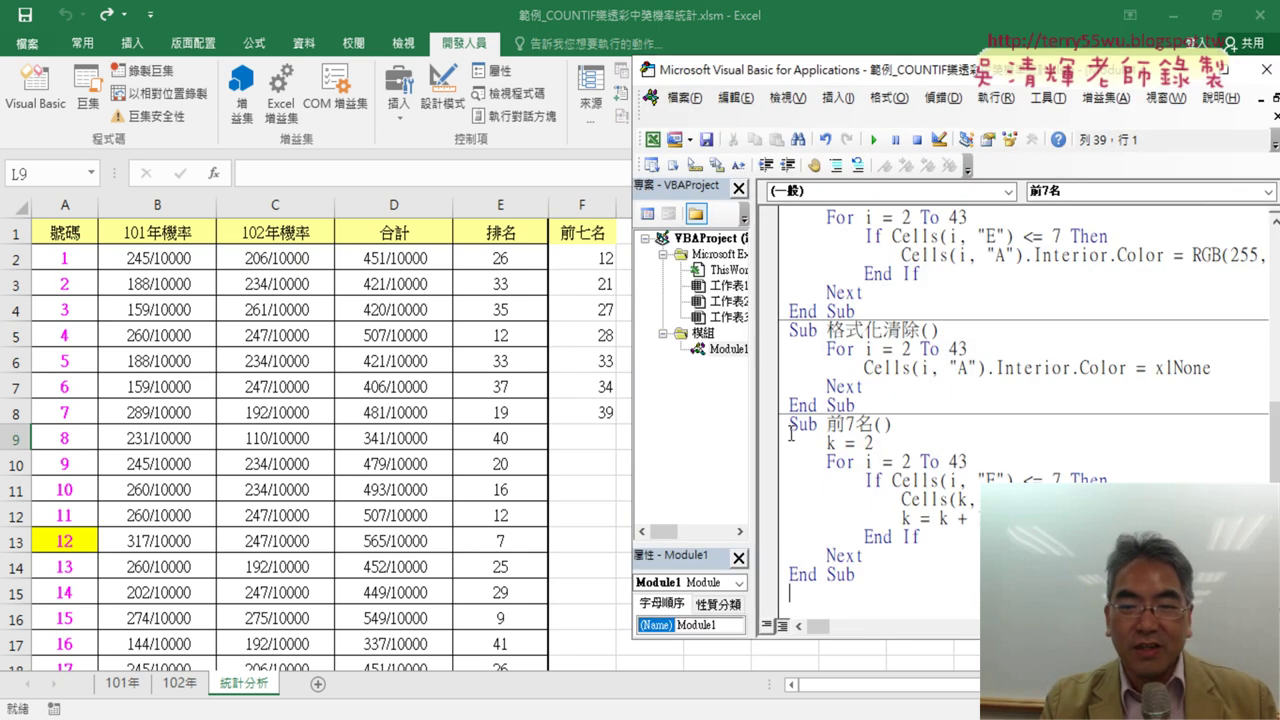
drag(790, 426, 874, 424)
key(ctrl+c)
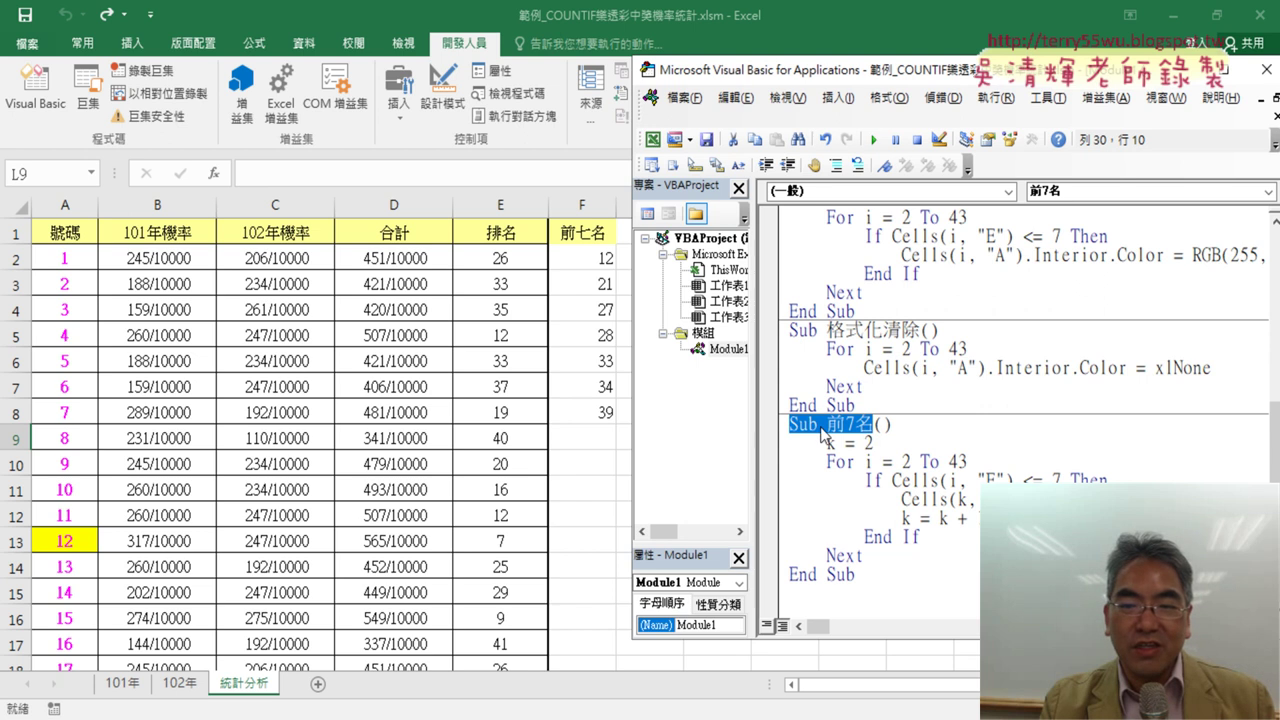
click(815, 596)
key(ctrl+v)
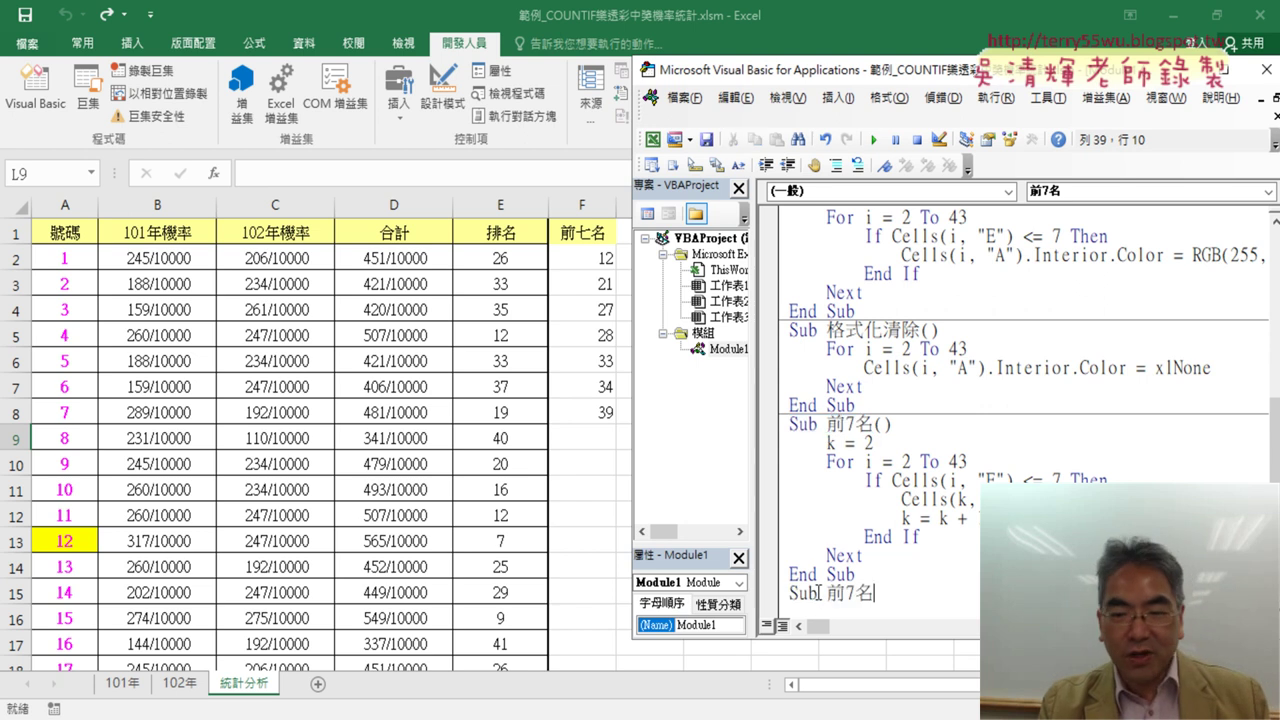
scroll(941, 586, down, 1)
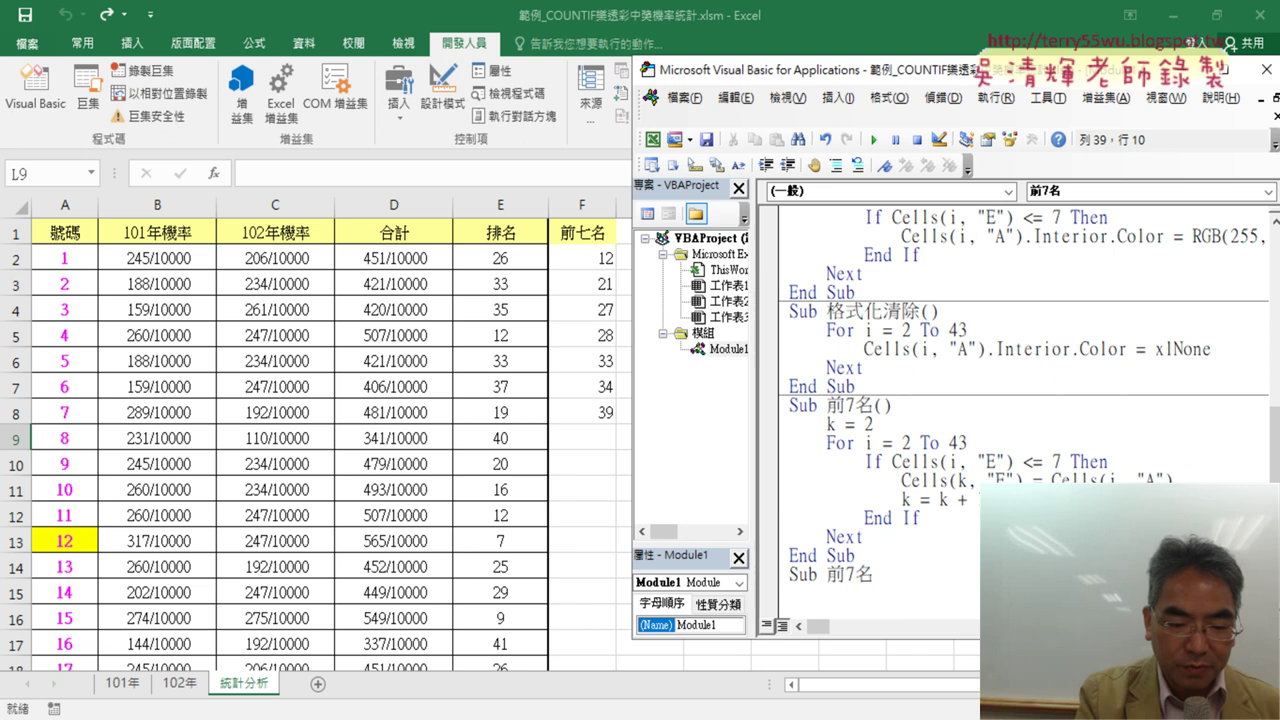
text(清)
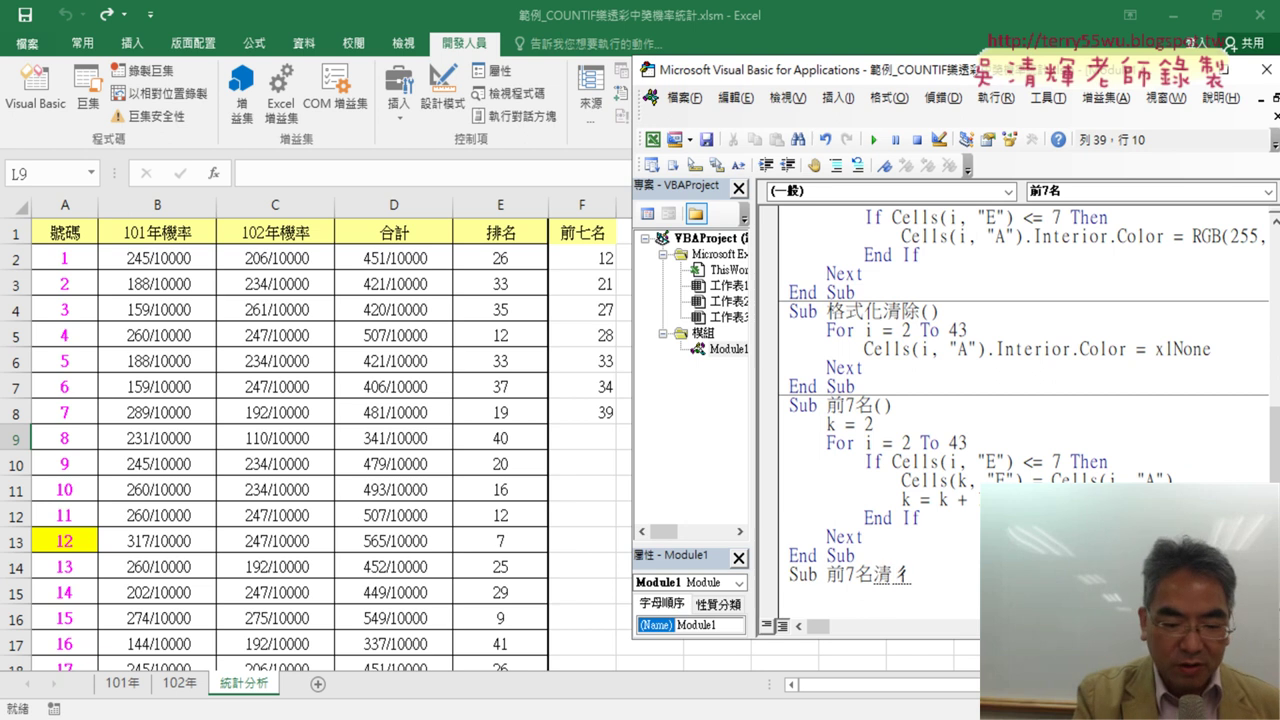
text(除)
key(Return)
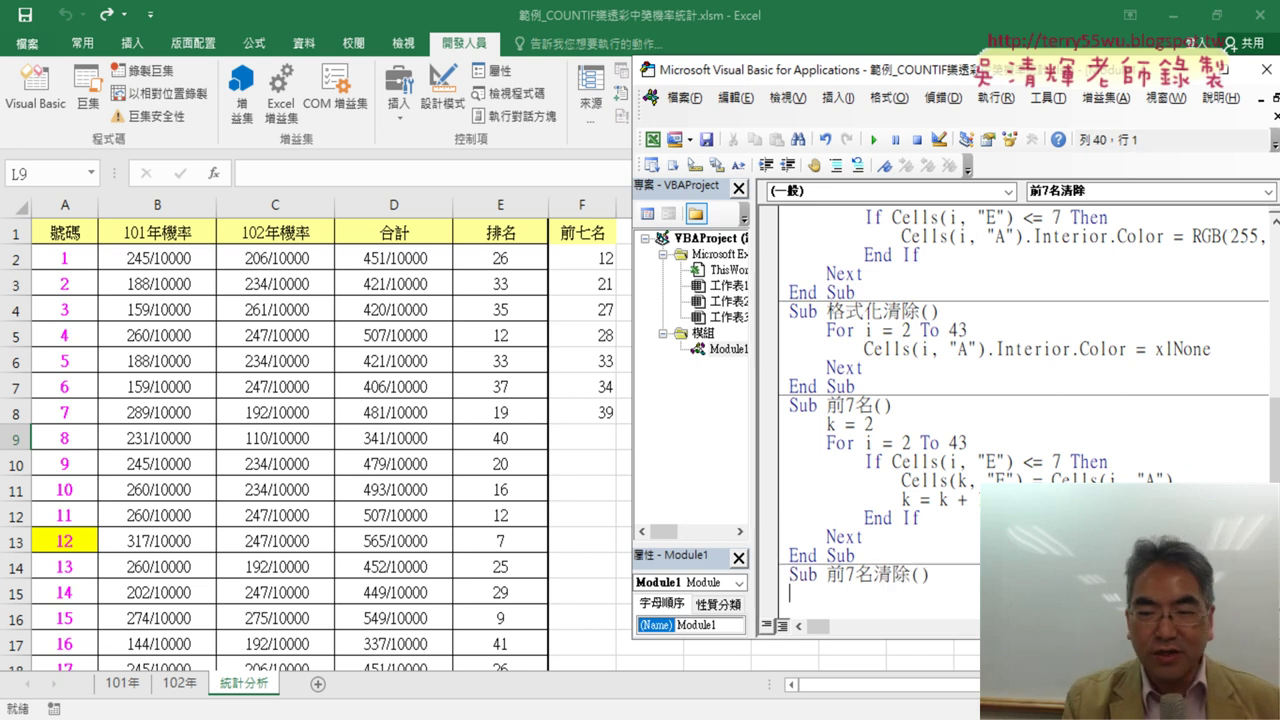
key(Return)
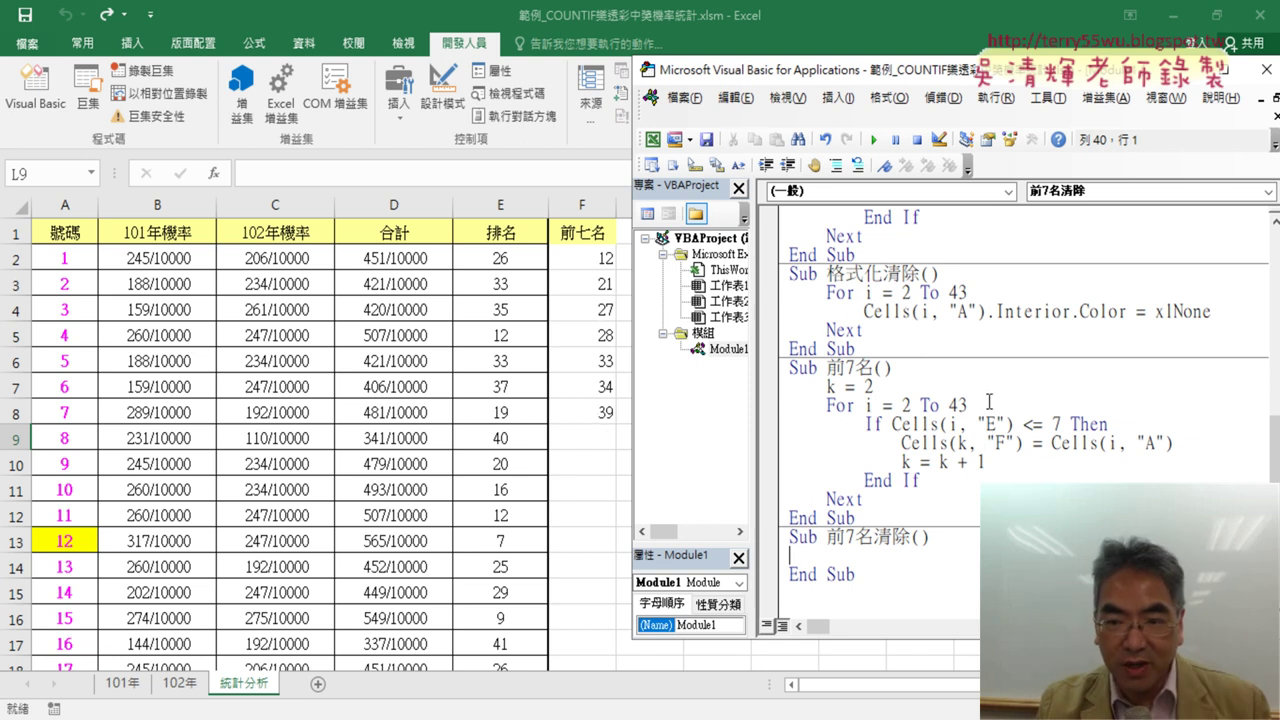
Paste the loop line into 前7名清除 as For i = 2 To 8 and close it with Next.
drag(968, 405, 771, 402)
key(ctrl+c)
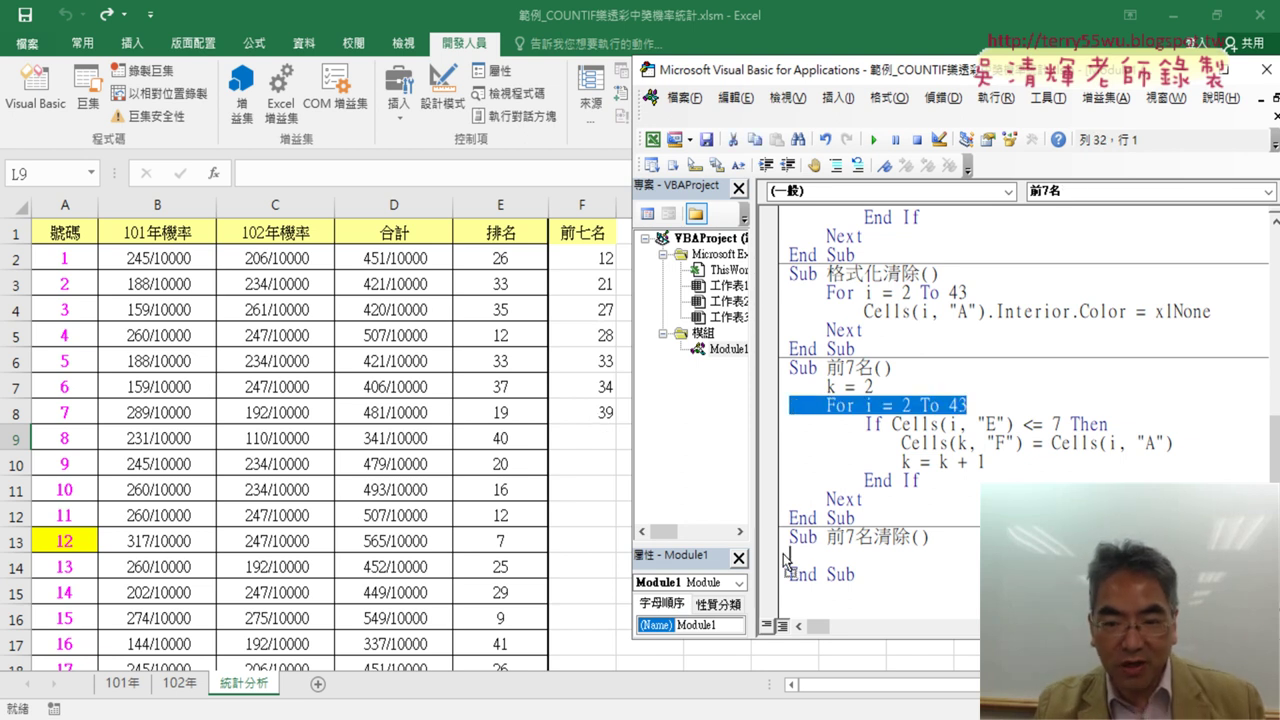
click(786, 555)
key(ctrl+v)
key(BackSpace)
key(BackSpace)
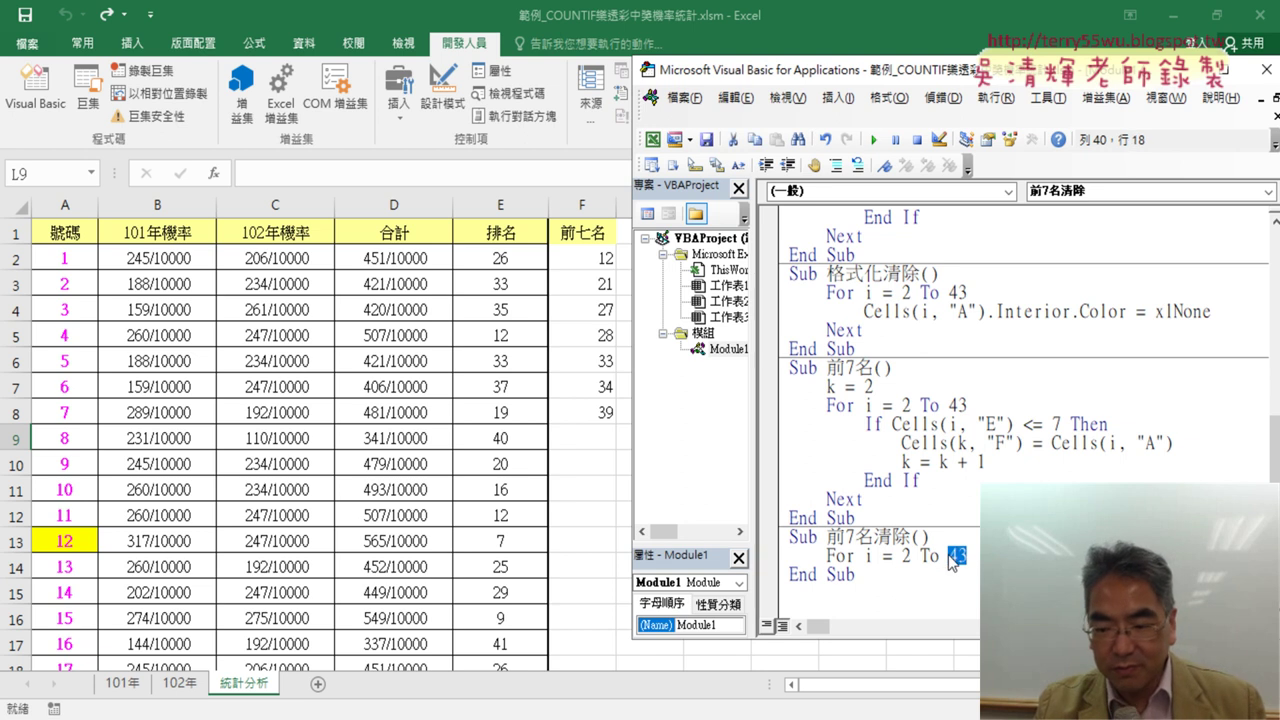
text(8)
key(Return)
key(Return)
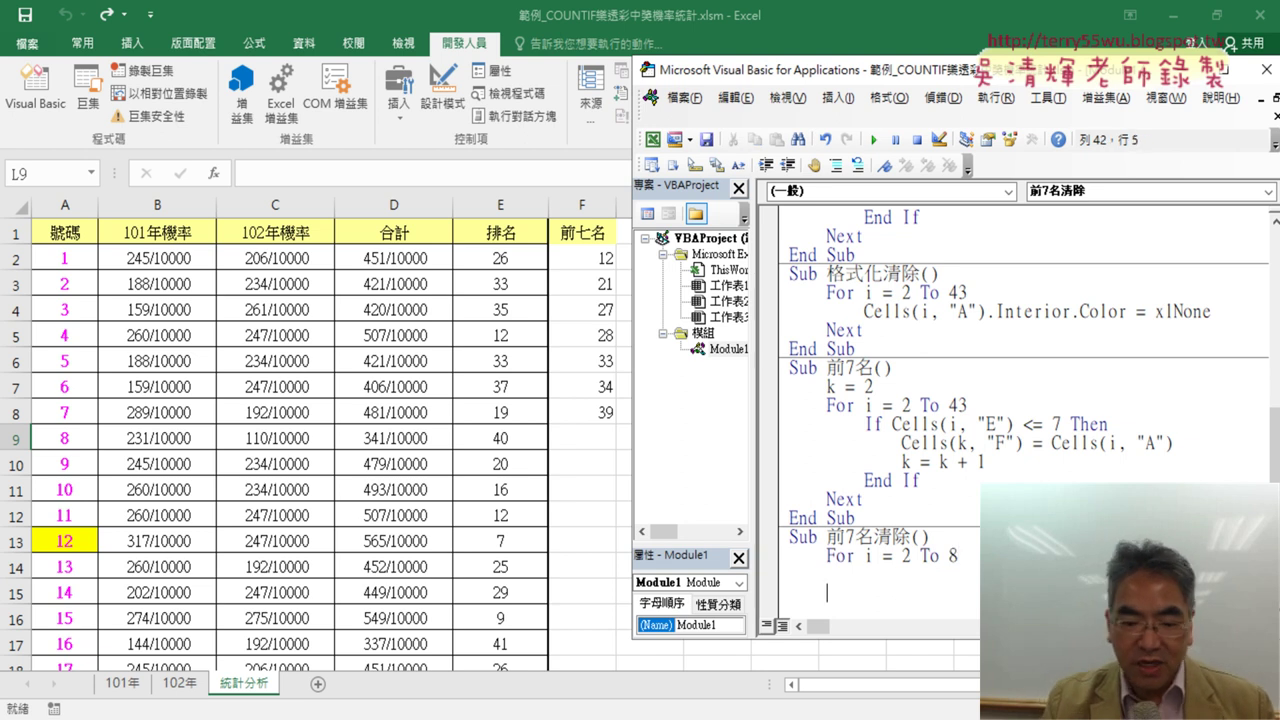
text(ㄋㄨㄡ)
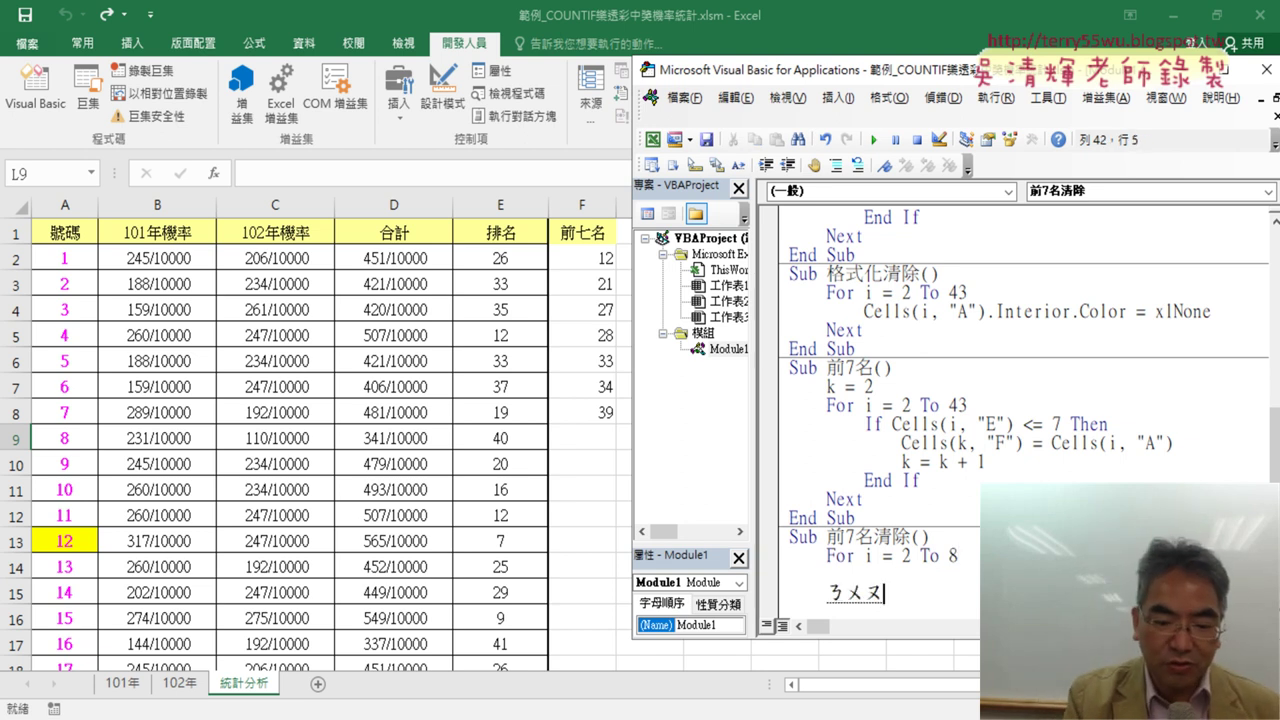
key(Escape)
text(next)
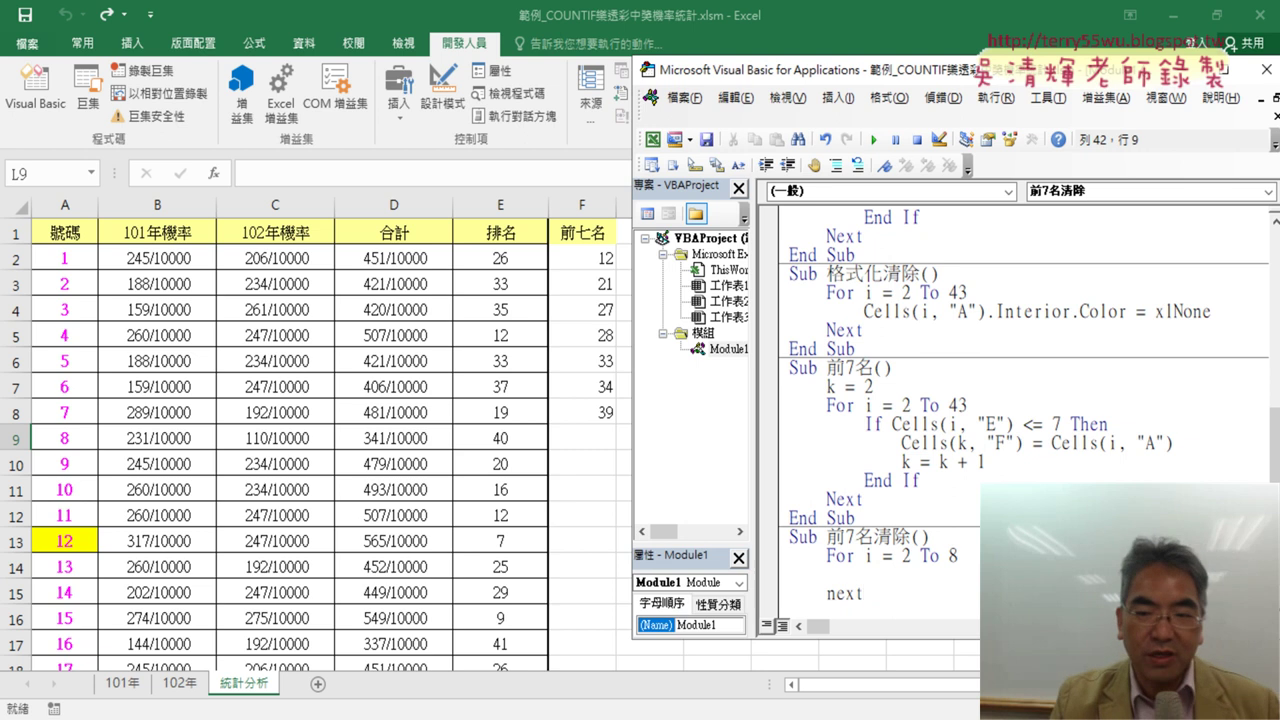
Add an indented Cells(i,"F") line as the loop body.
click(930, 579)
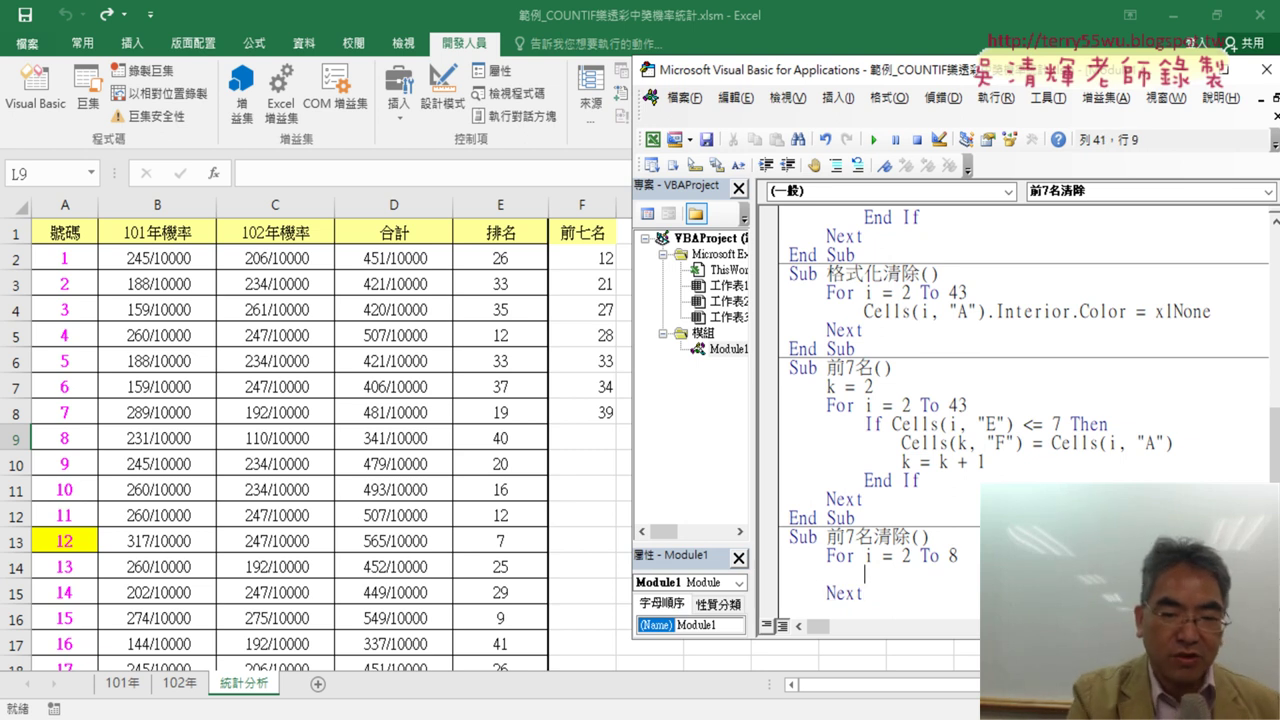
key(Tab)
text(ce)
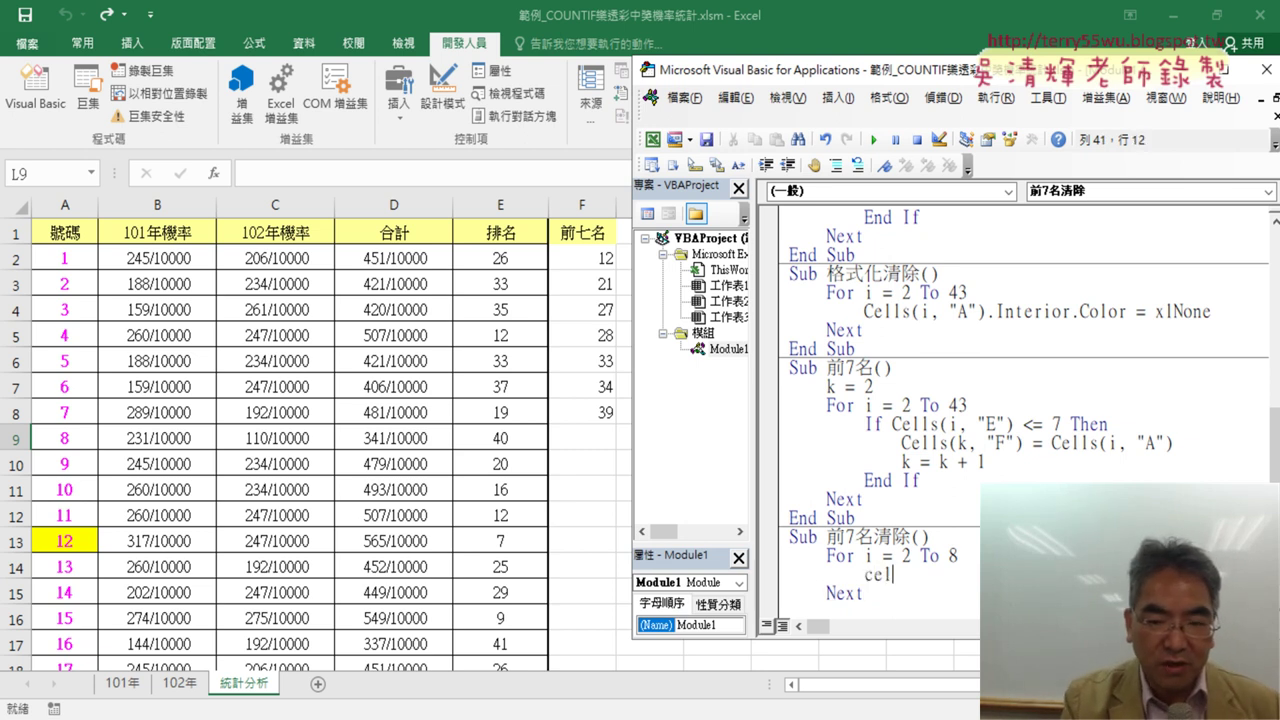
text(lls()
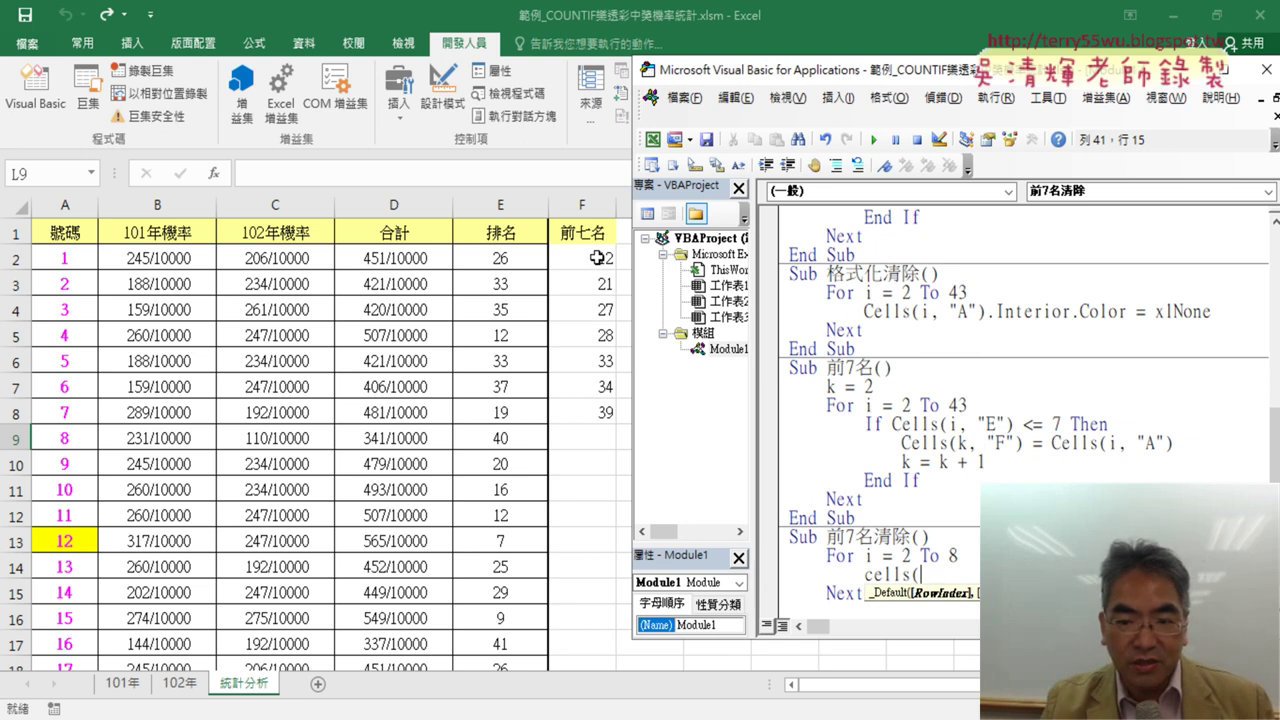
text(i,")
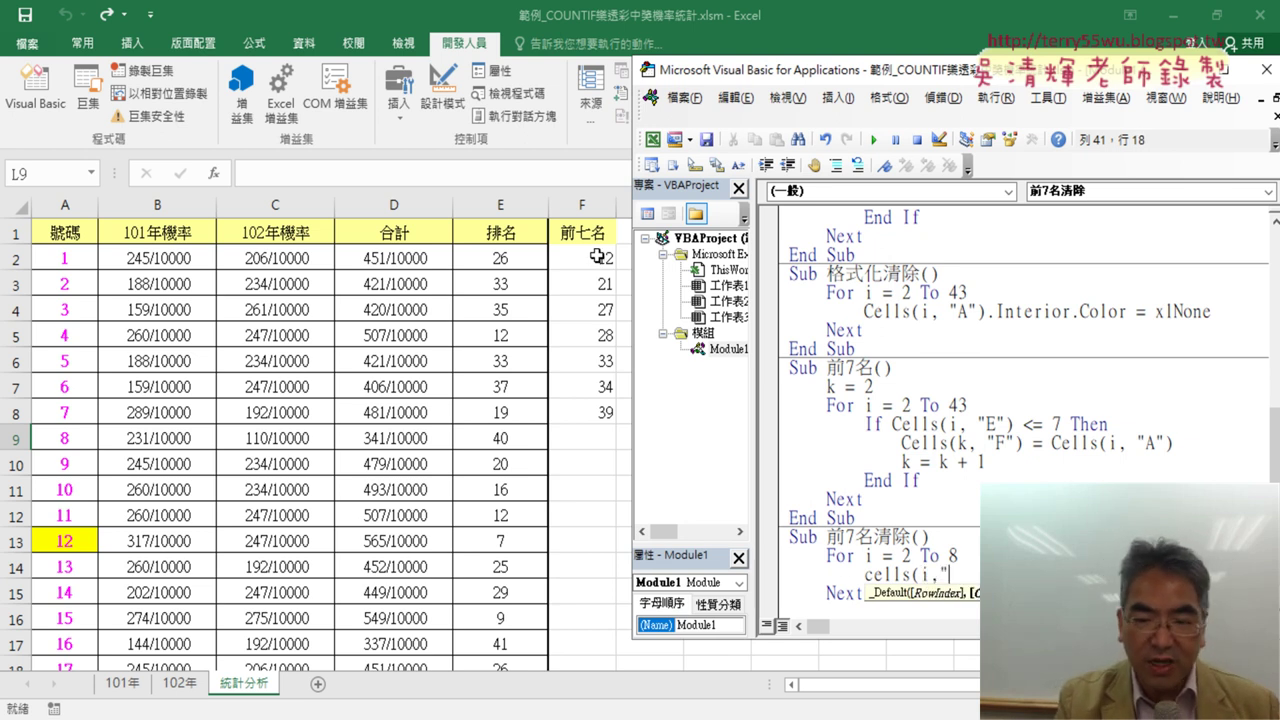
text(F)
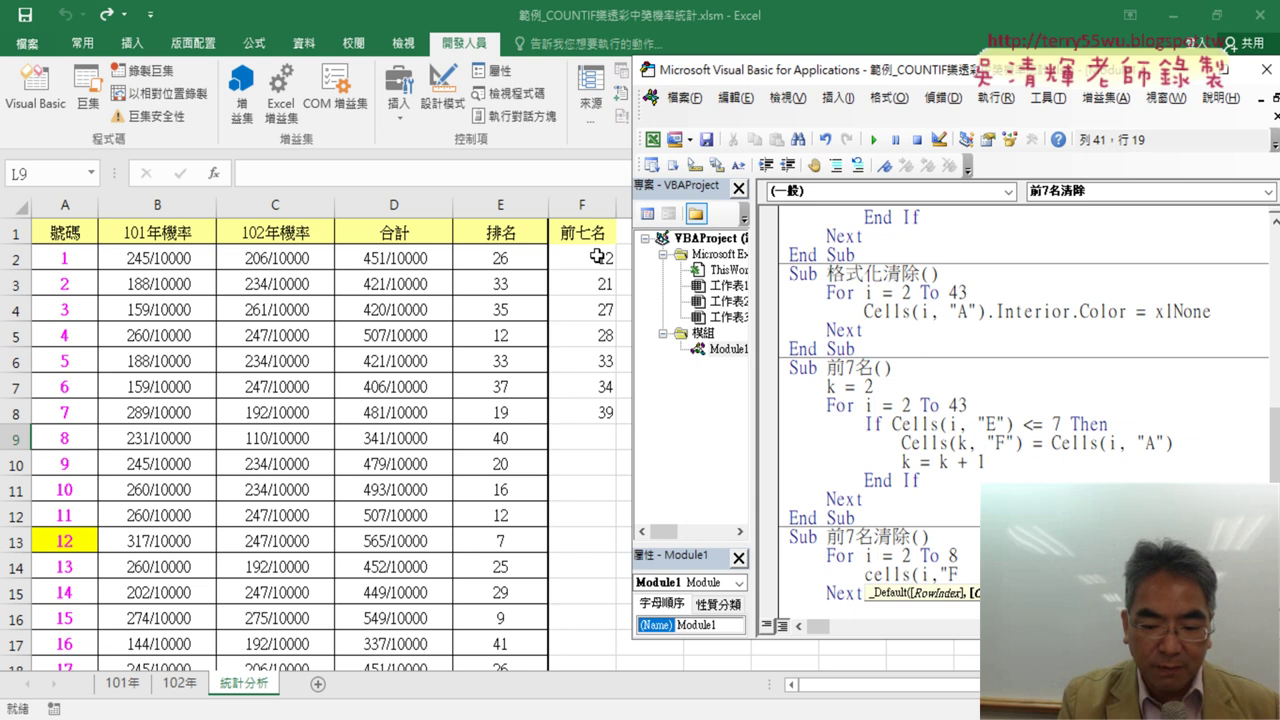
text(")=)
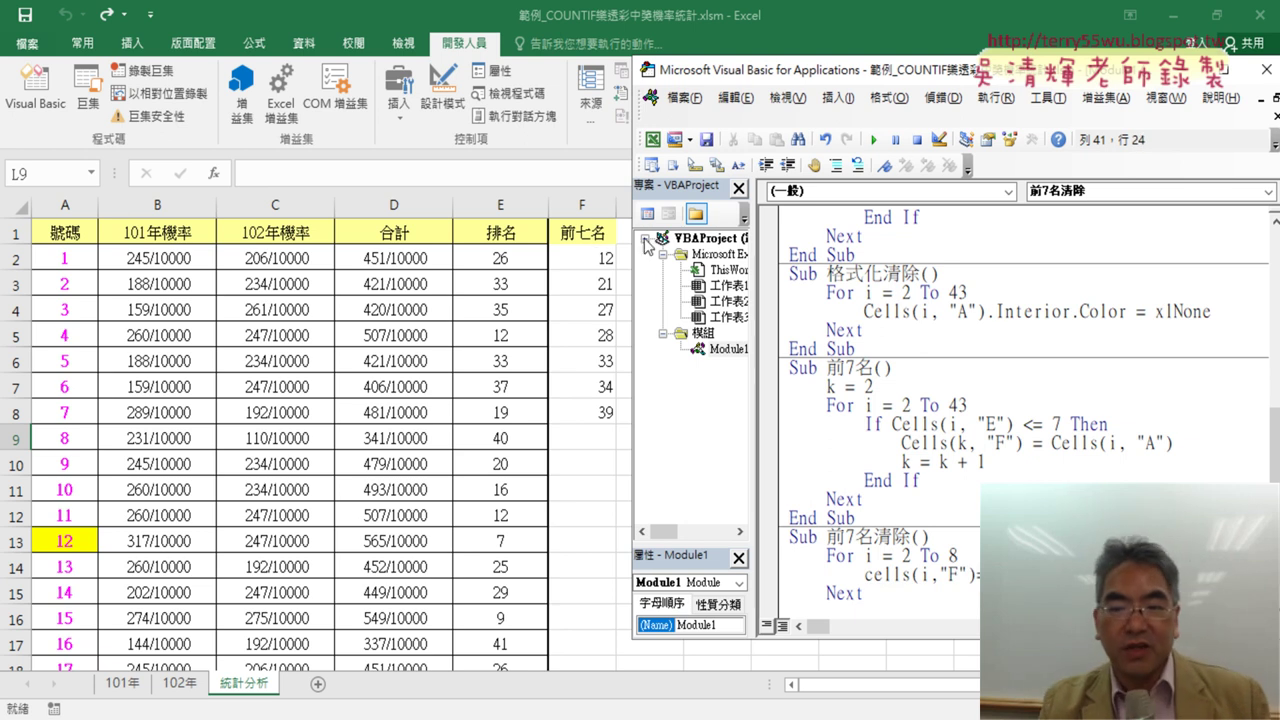
click(893, 368)
scroll(893, 500, down, 1)
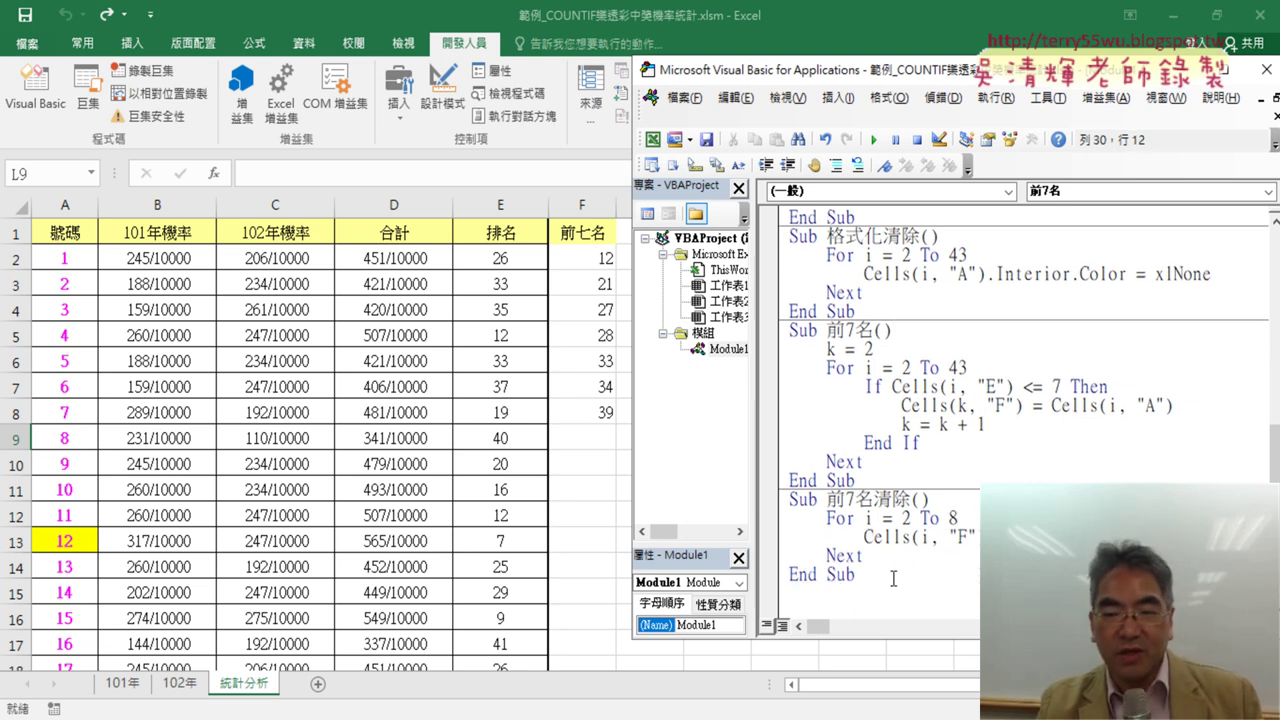
click(962, 537)
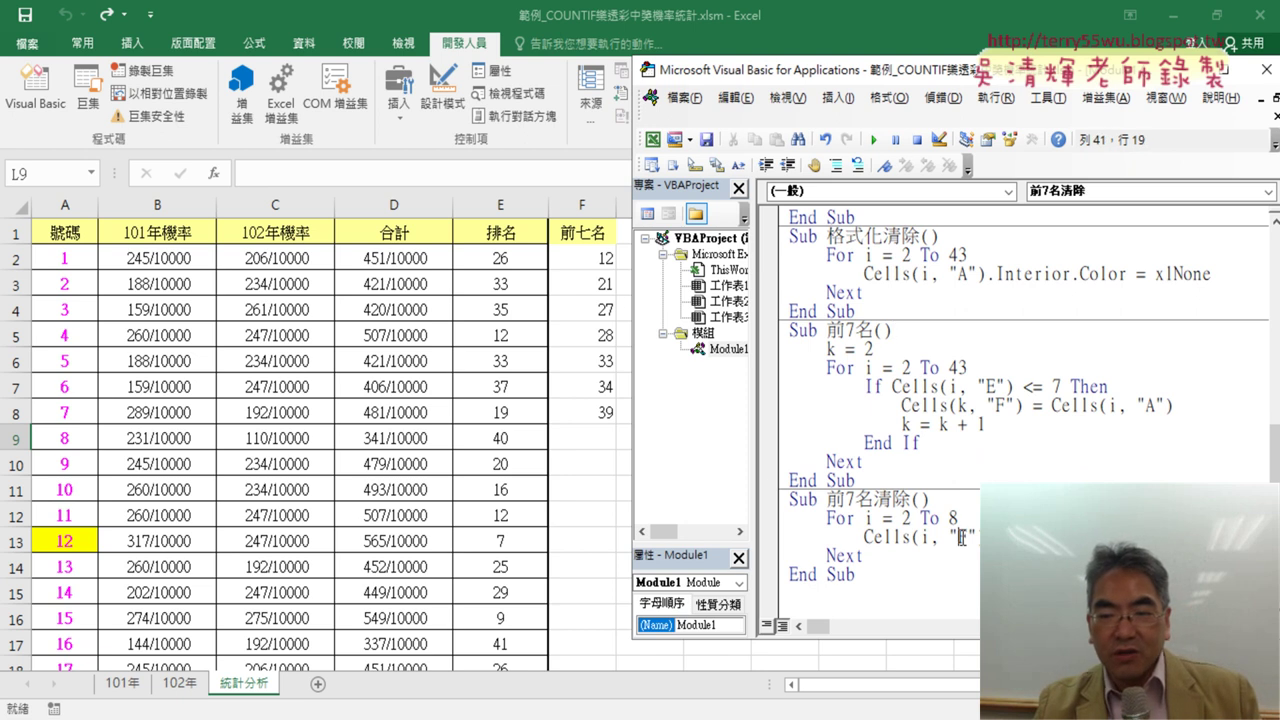
Run 前7名清除 and 前7名 alternately twice, clearing column F and refilling it with the top seven.
click(872, 140)
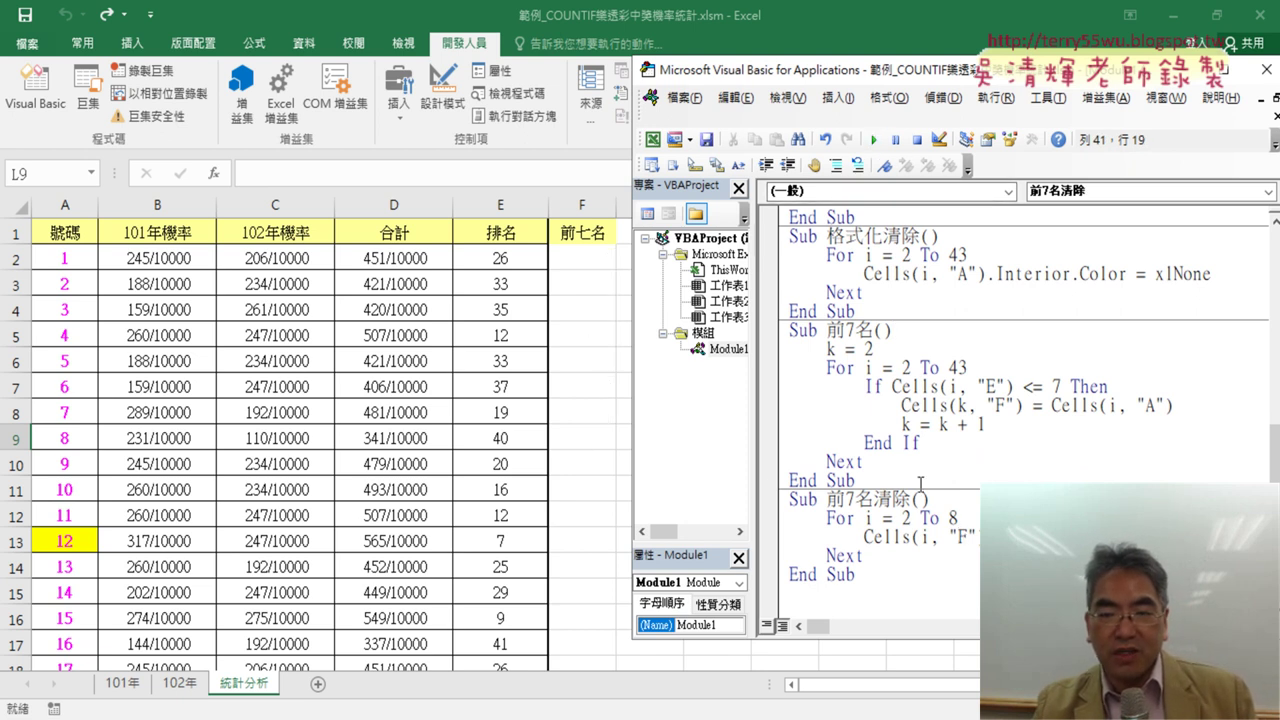
click(958, 404)
click(873, 140)
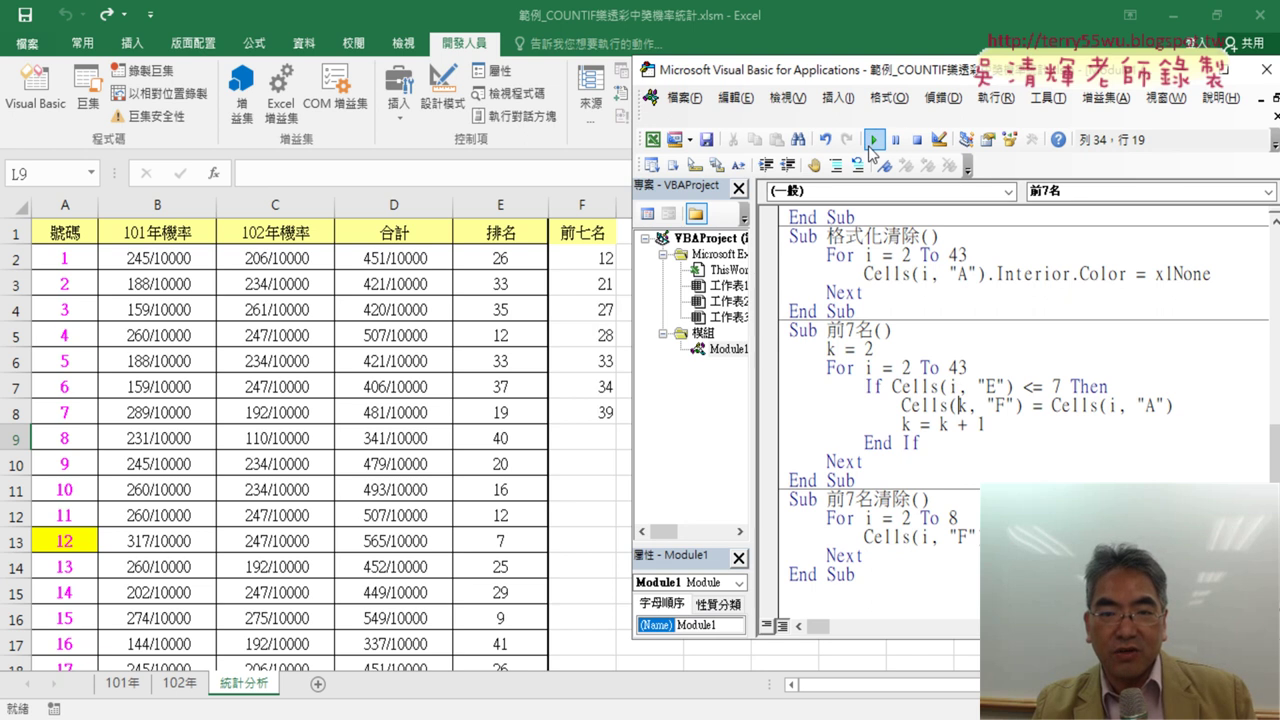
click(953, 516)
click(874, 140)
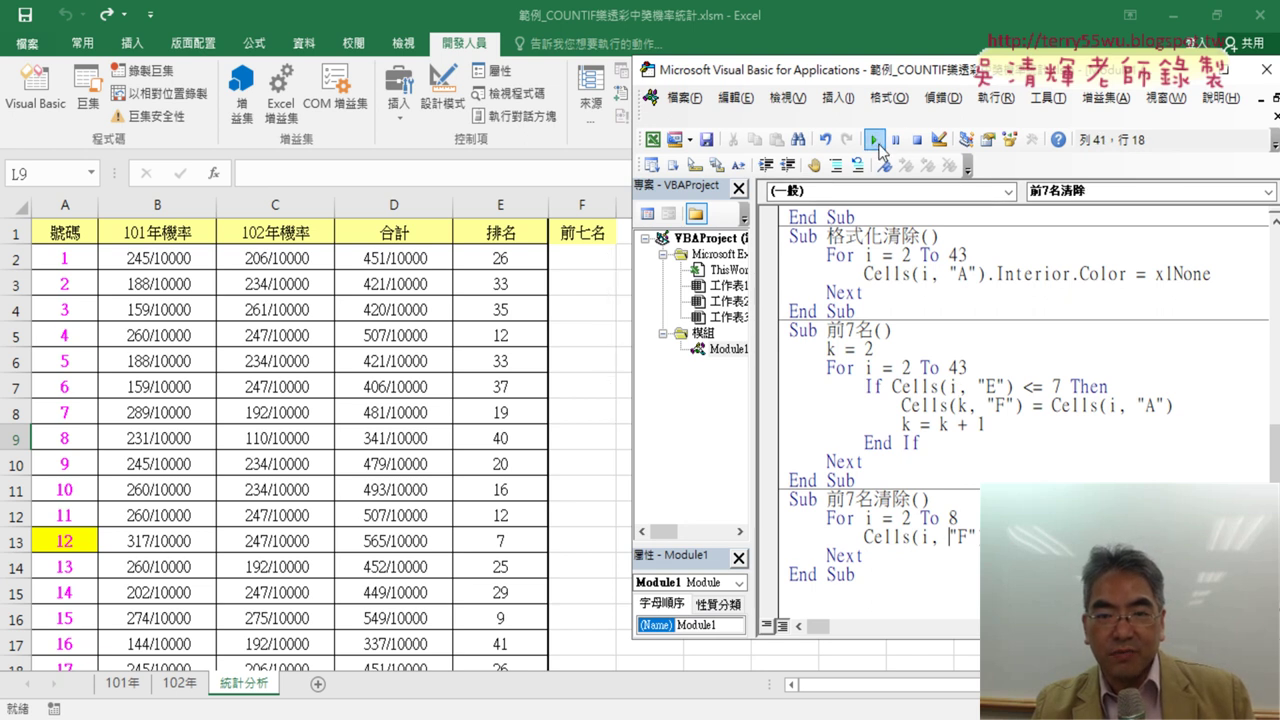
click(955, 405)
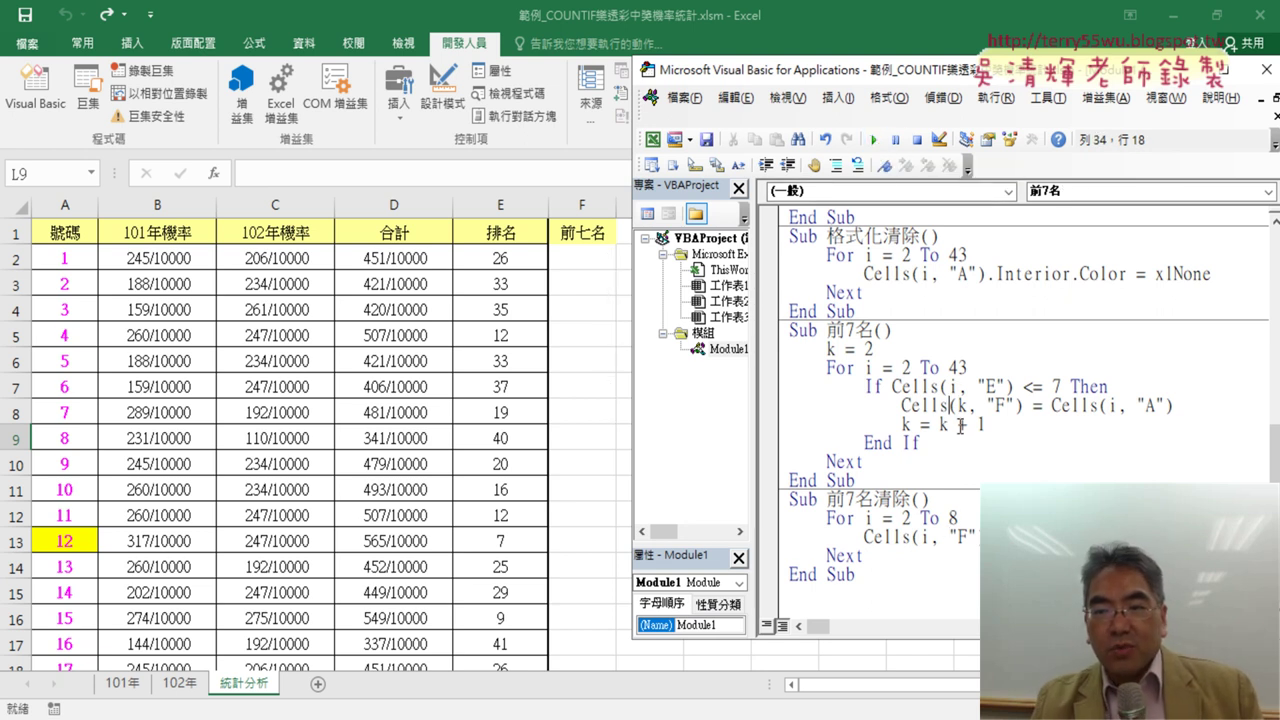
click(873, 140)
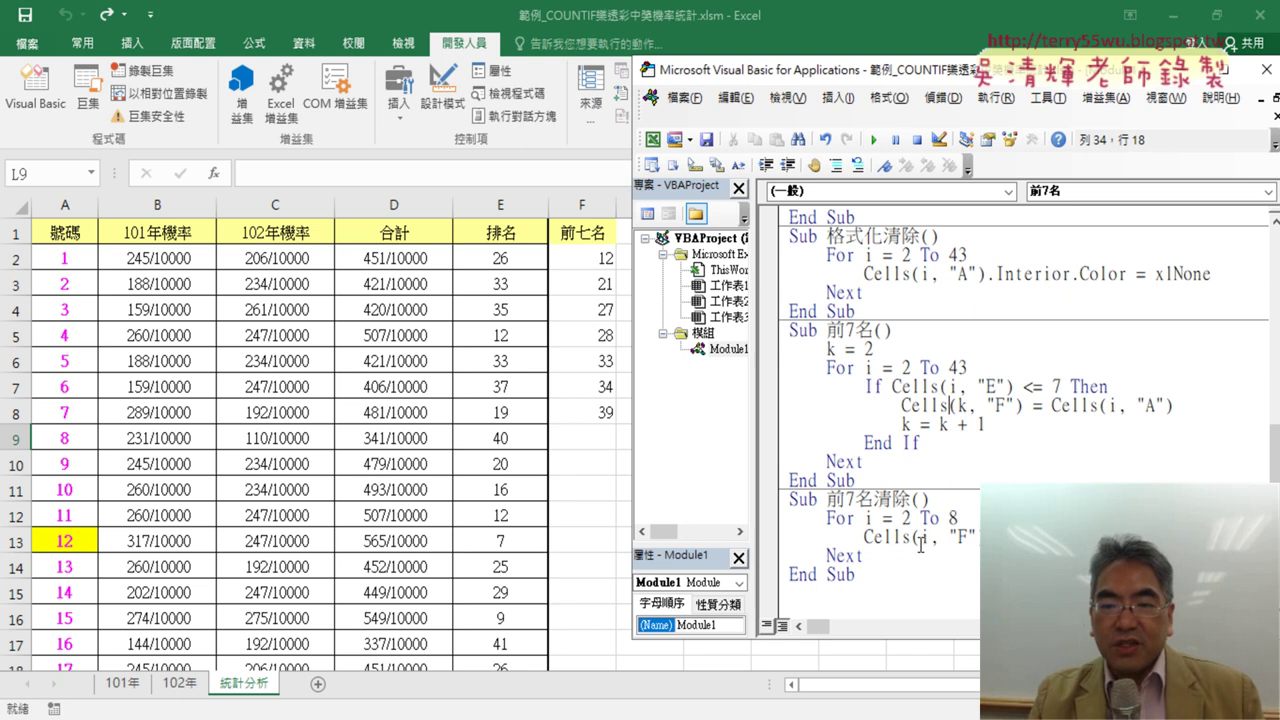
Insert a blank line after Next in 前7名清除 and select its three loop lines.
drag(866, 556, 786, 524)
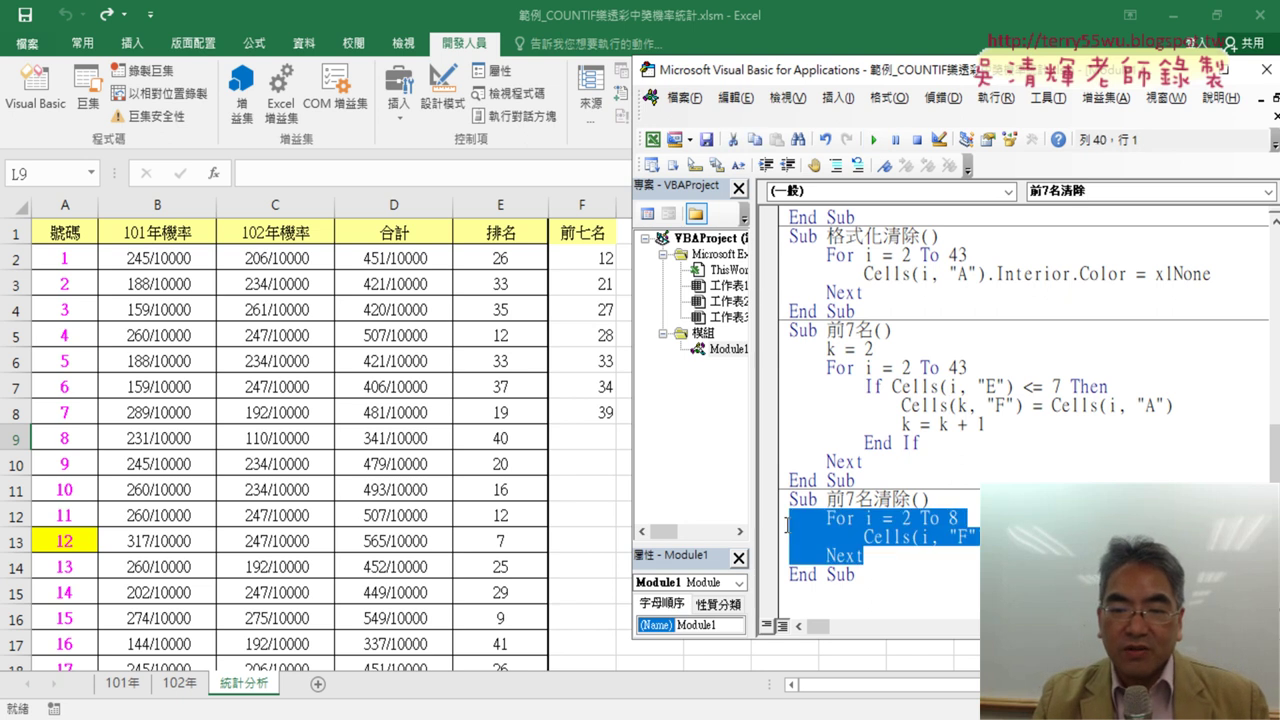
click(904, 538)
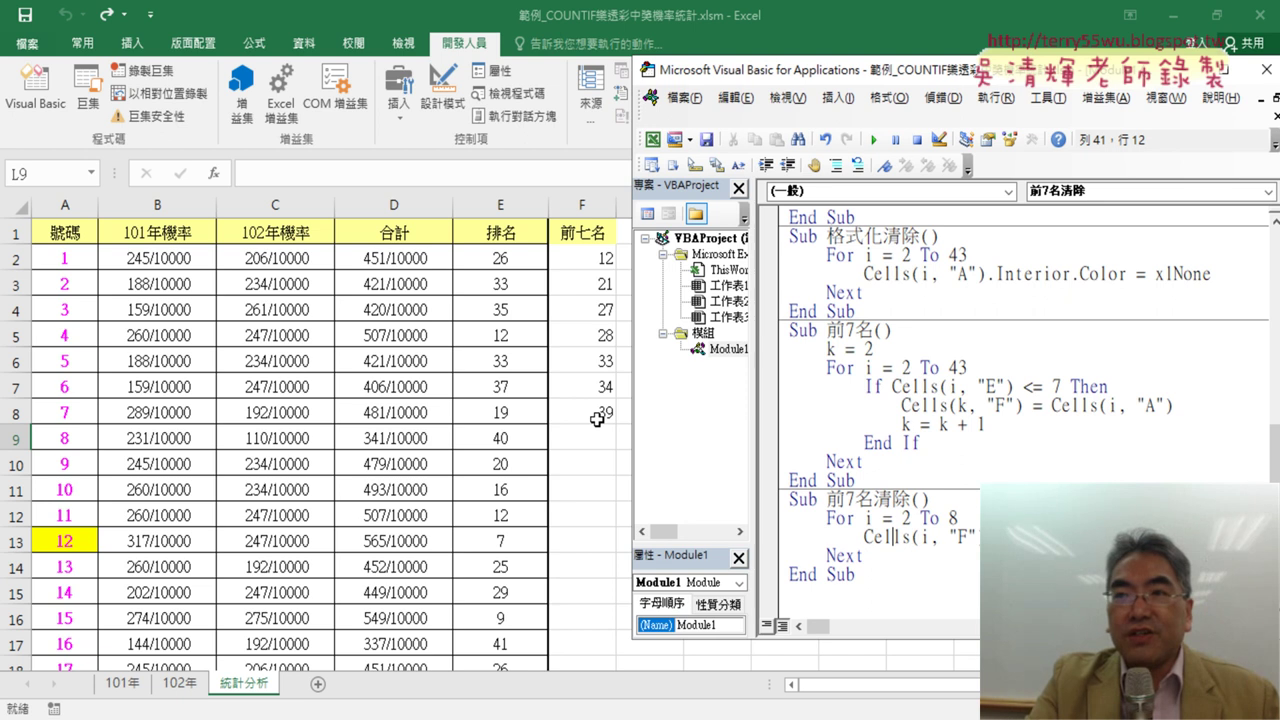
click(884, 558)
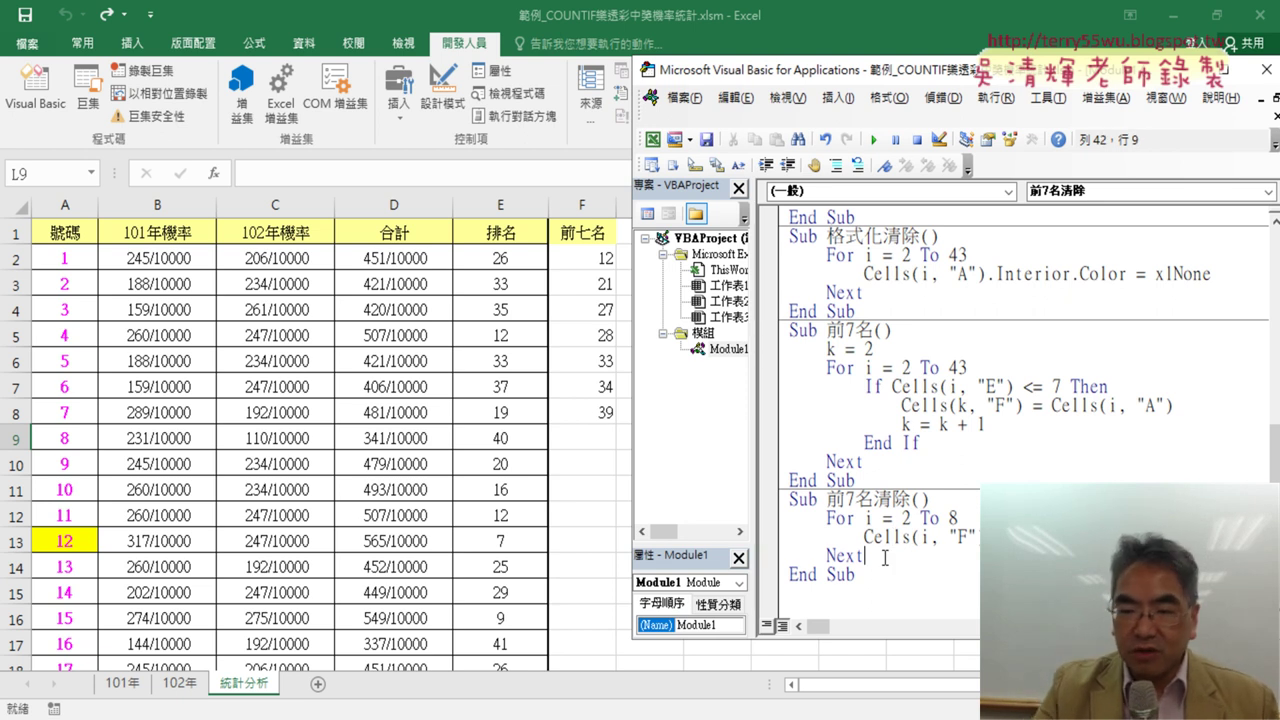
key(Return)
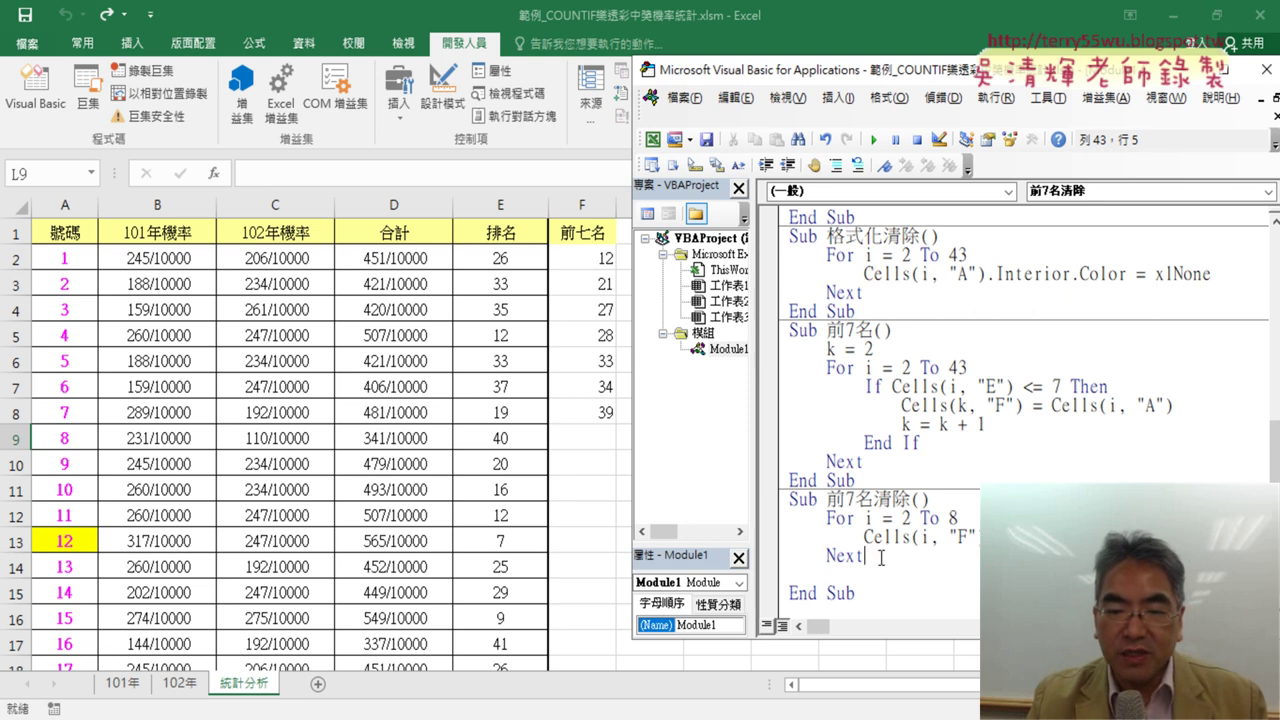
drag(881, 558, 773, 527)
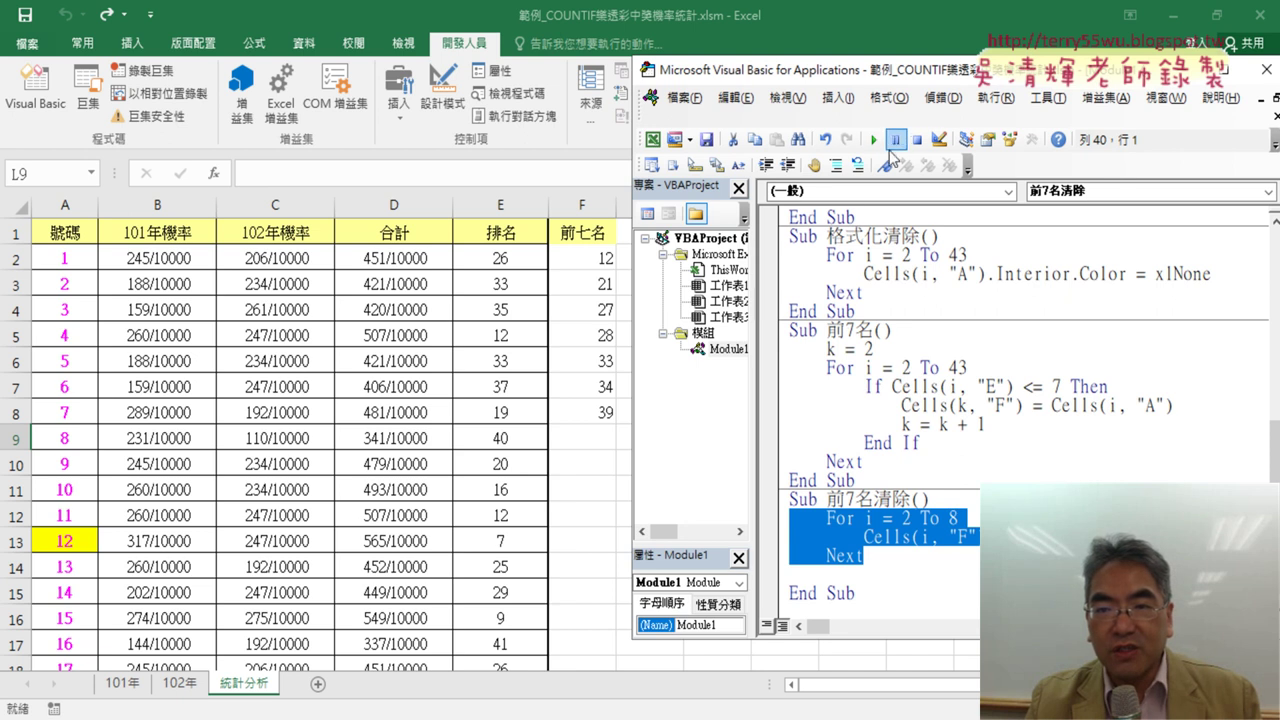
Show the Edit toolbar and comment out the three selected loop lines.
right_click(930, 150)
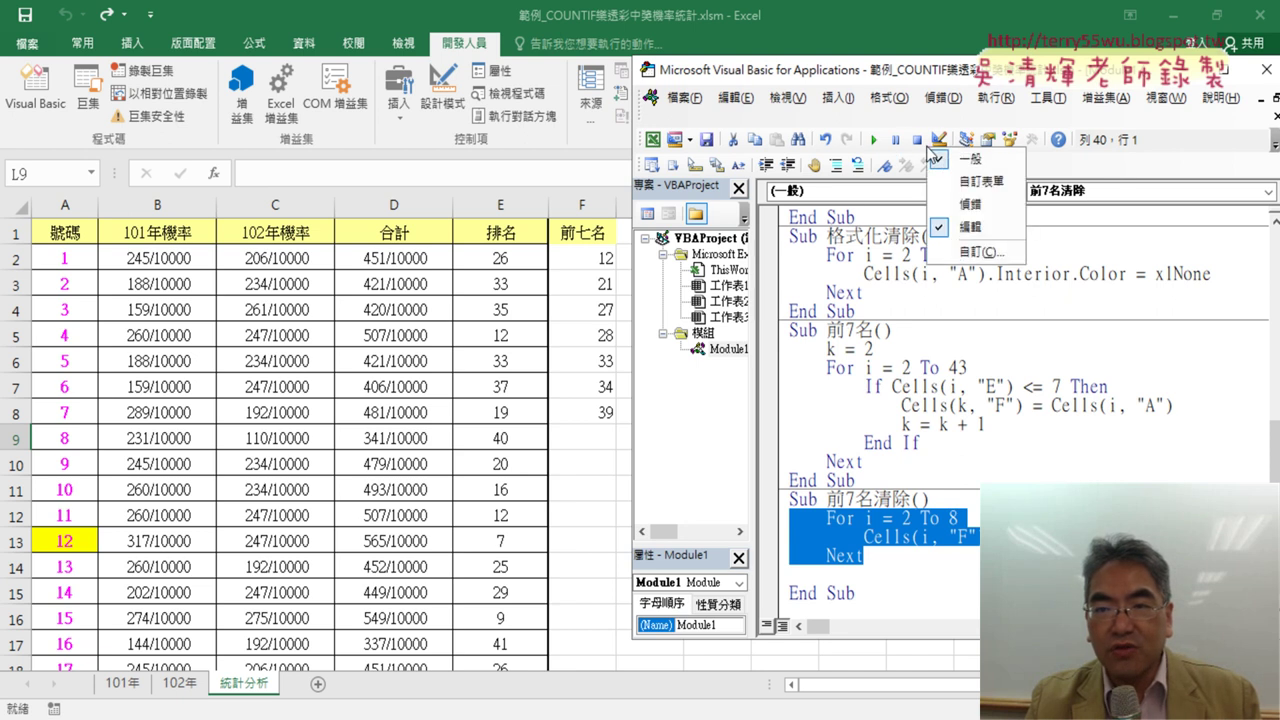
click(965, 227)
right_click(848, 148)
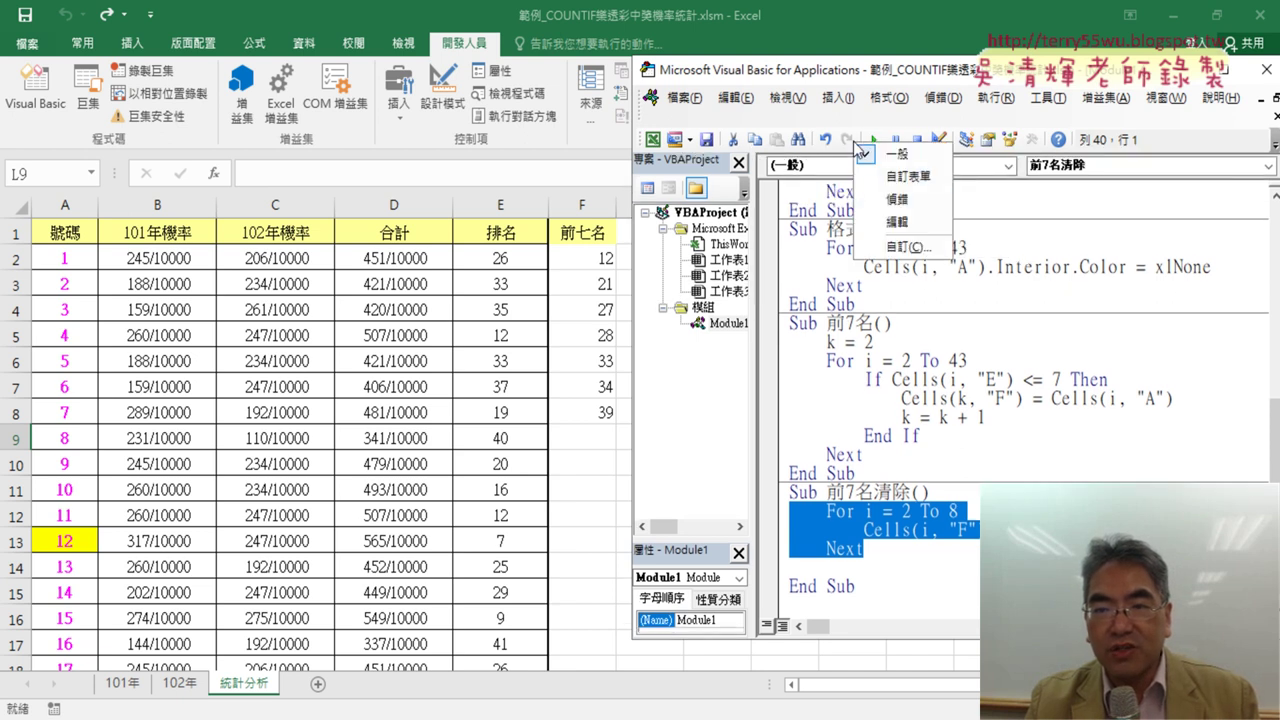
click(888, 222)
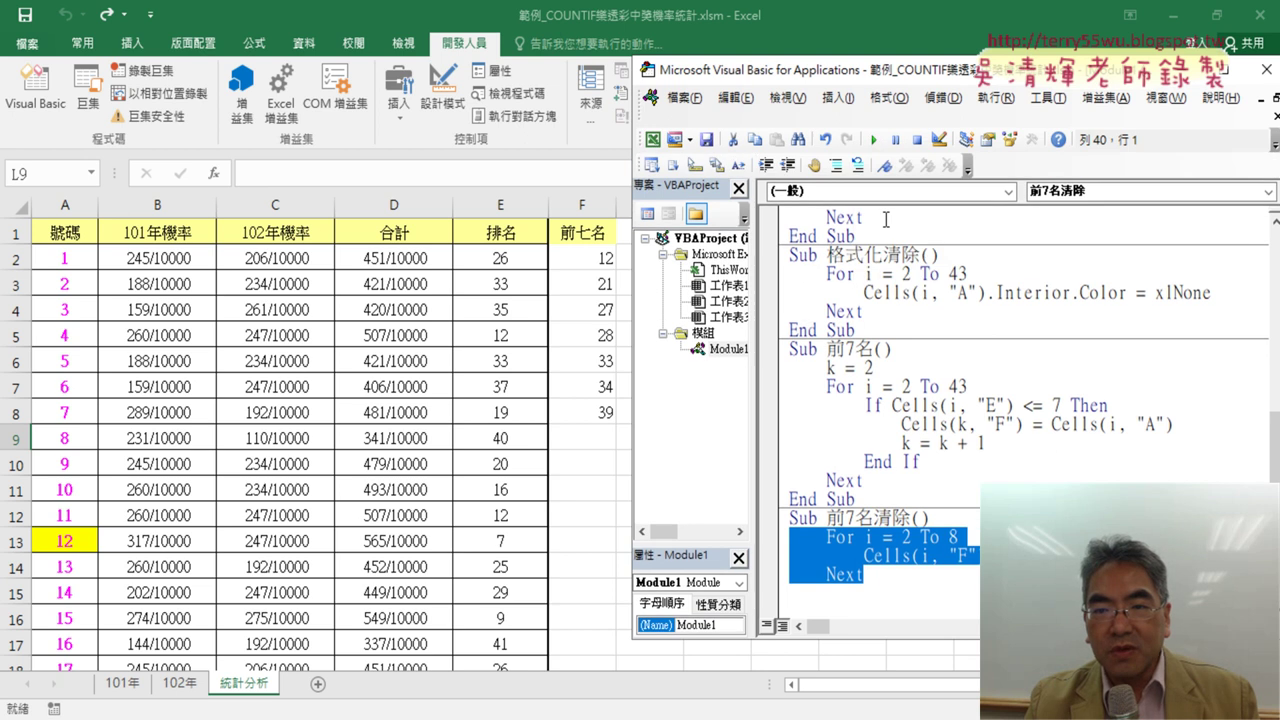
click(835, 166)
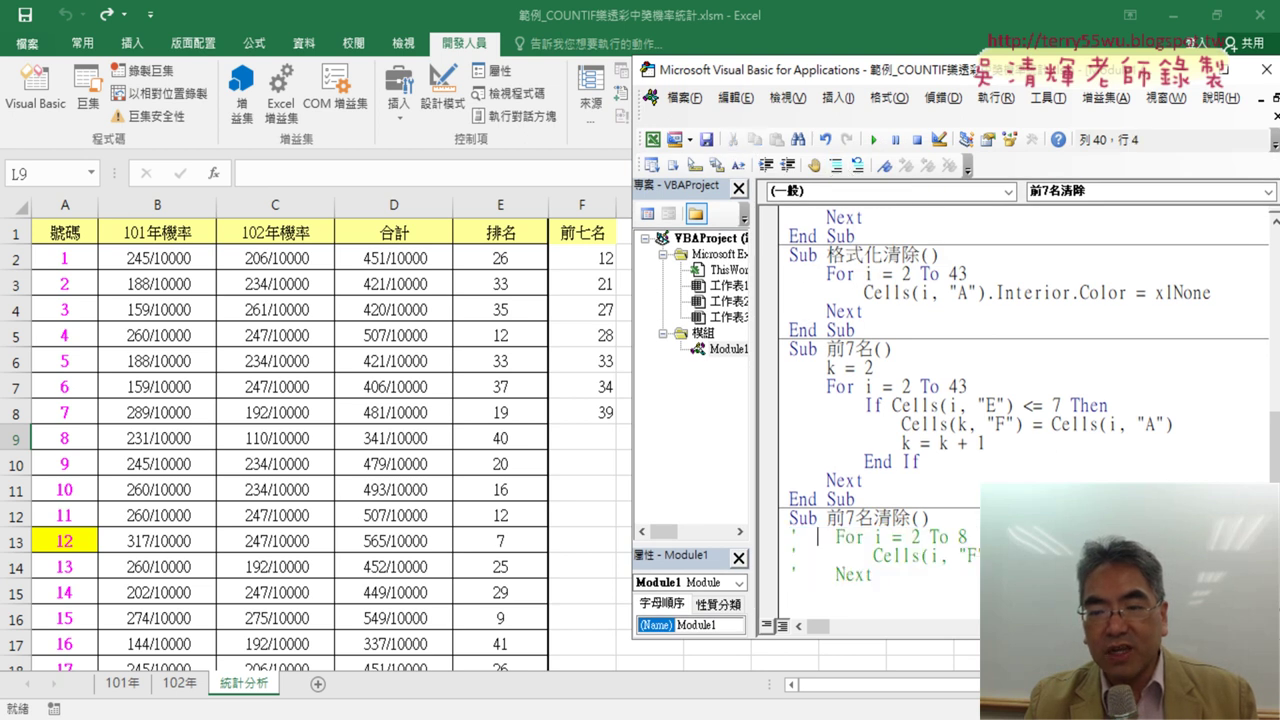
scroll(817, 537, down, 1)
drag(874, 537, 793, 503)
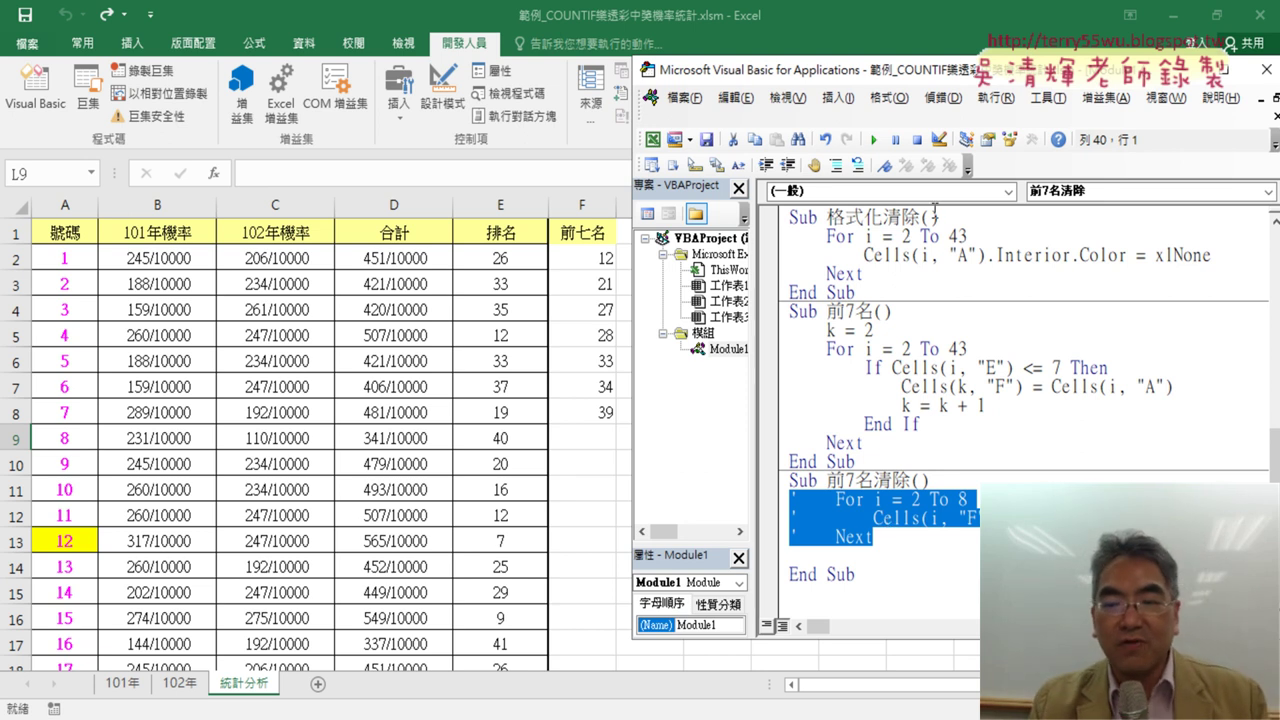
click(884, 537)
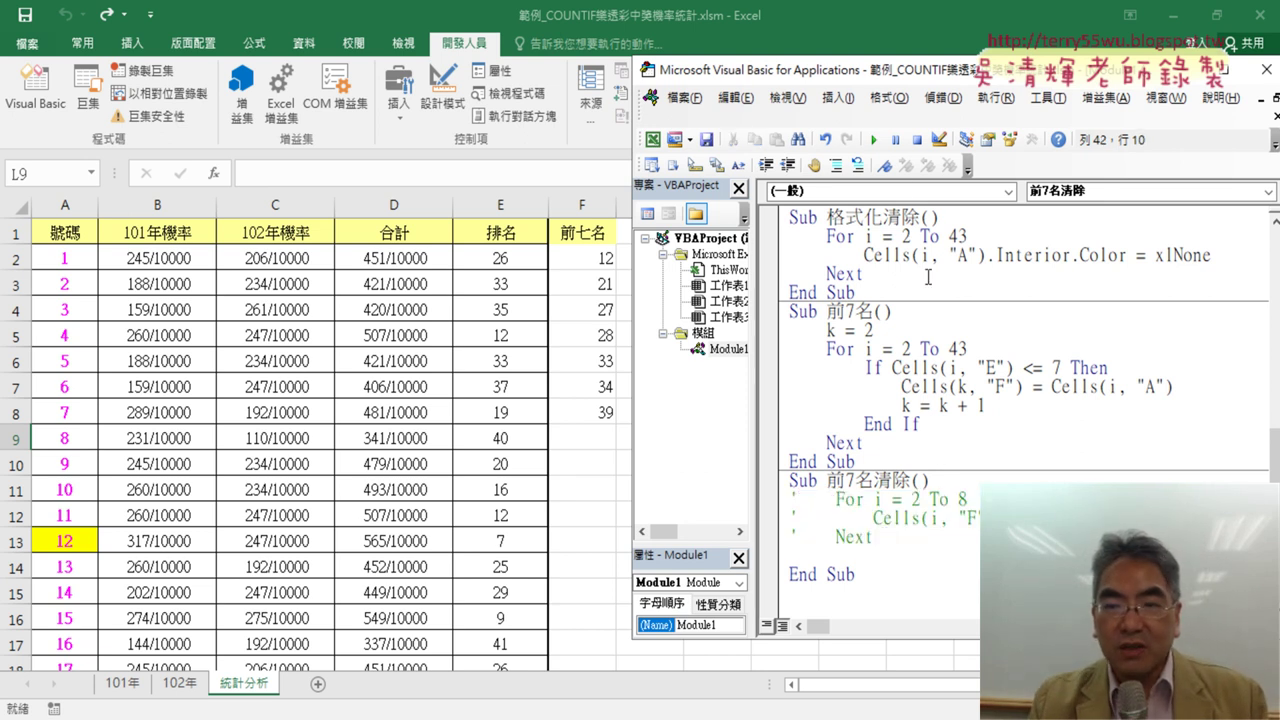
Bring the Edit toolbar back and undock it as a floating toolbar.
right_click(986, 142)
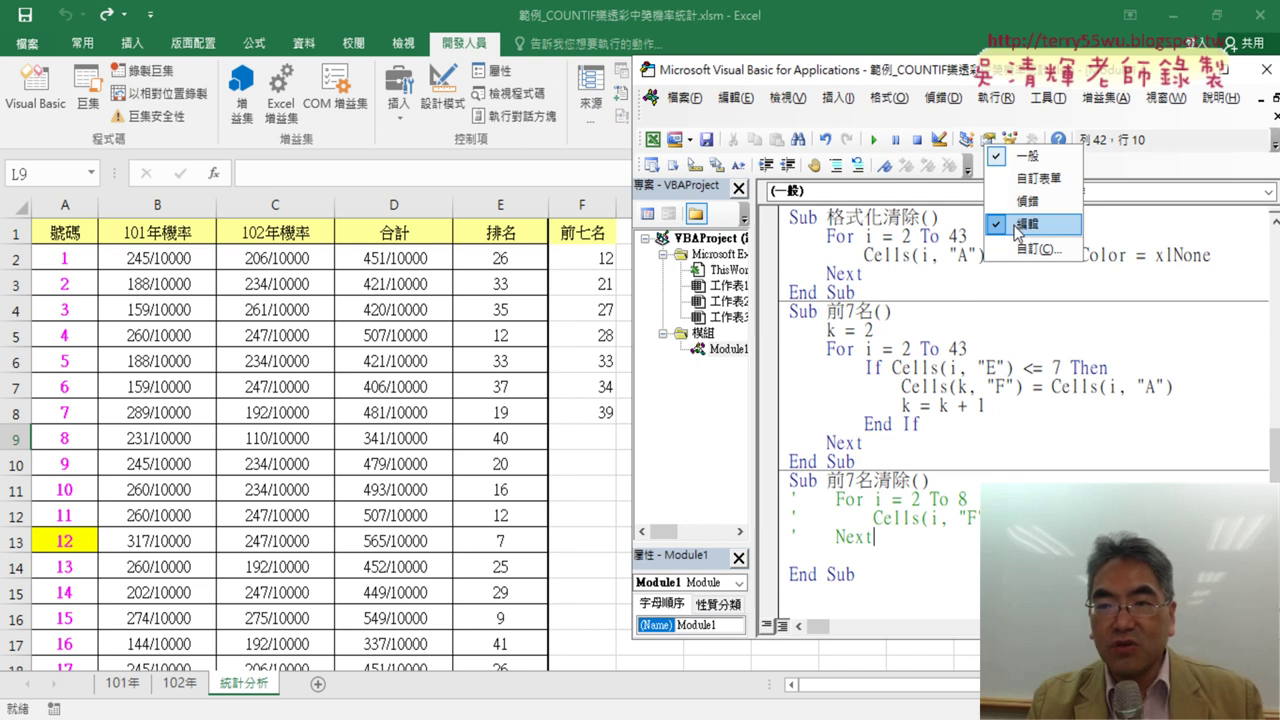
click(1018, 232)
right_click(982, 140)
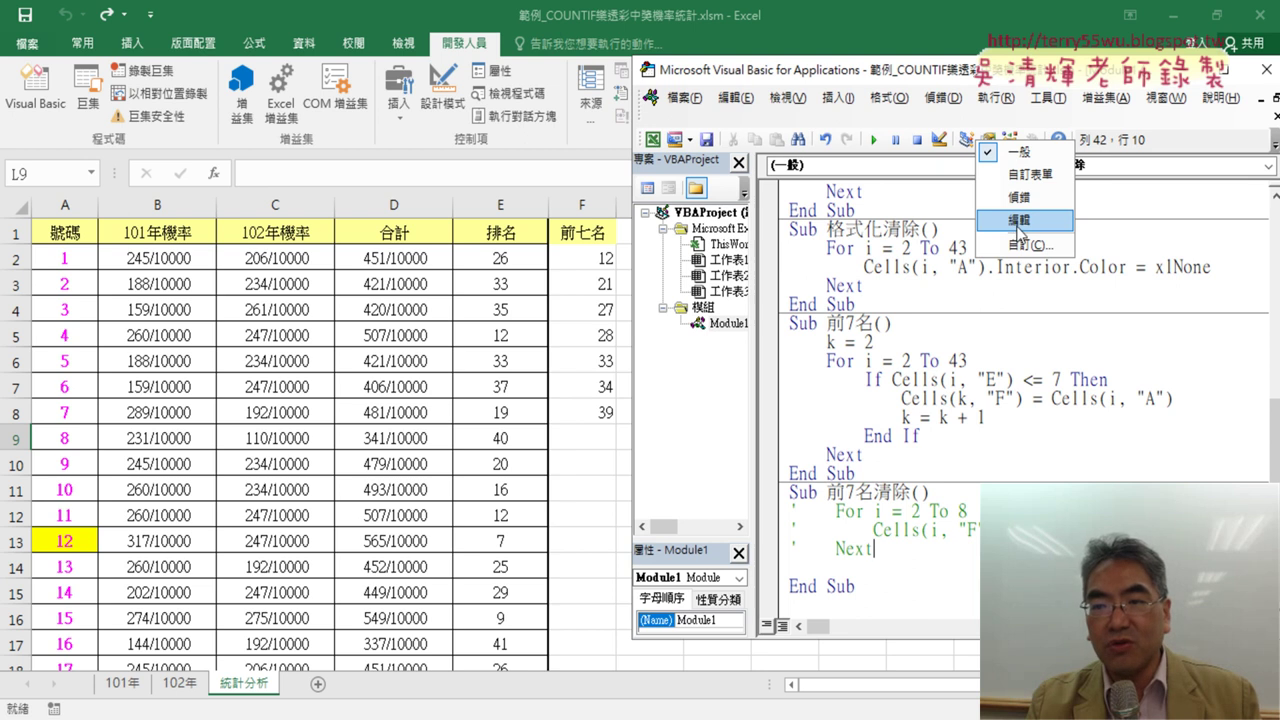
right_click(799, 143)
right_click(799, 143)
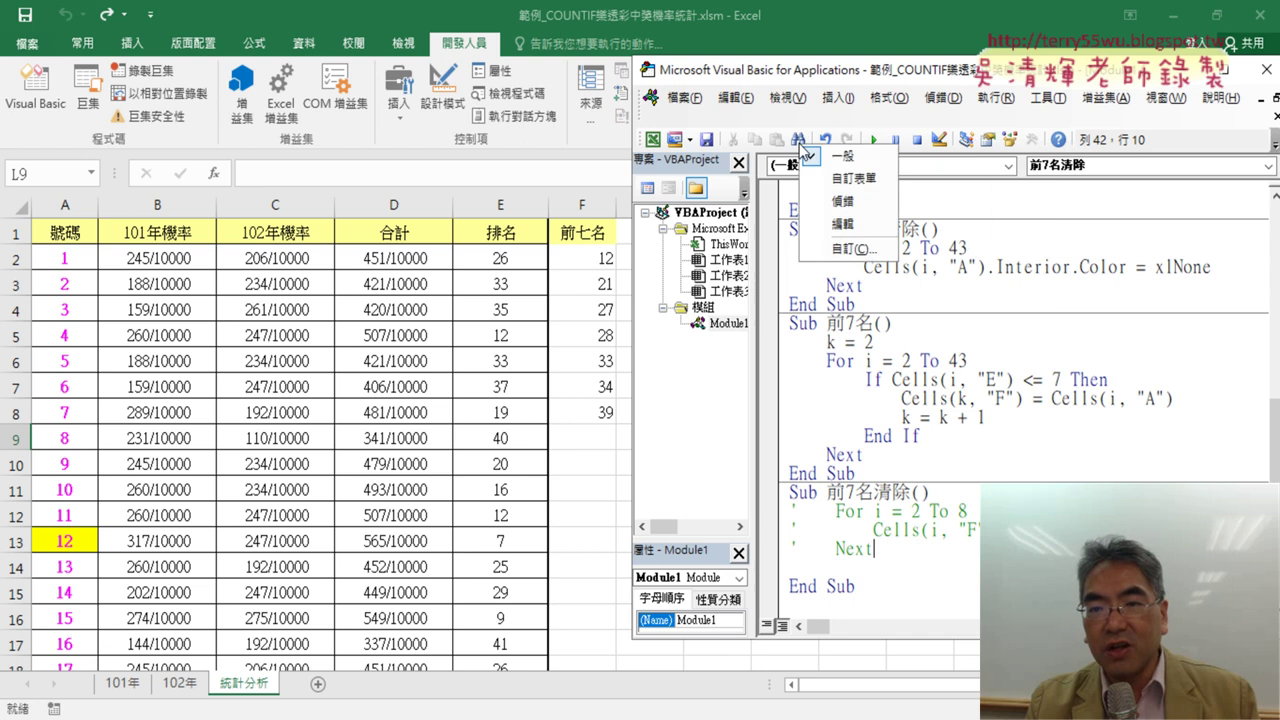
click(838, 226)
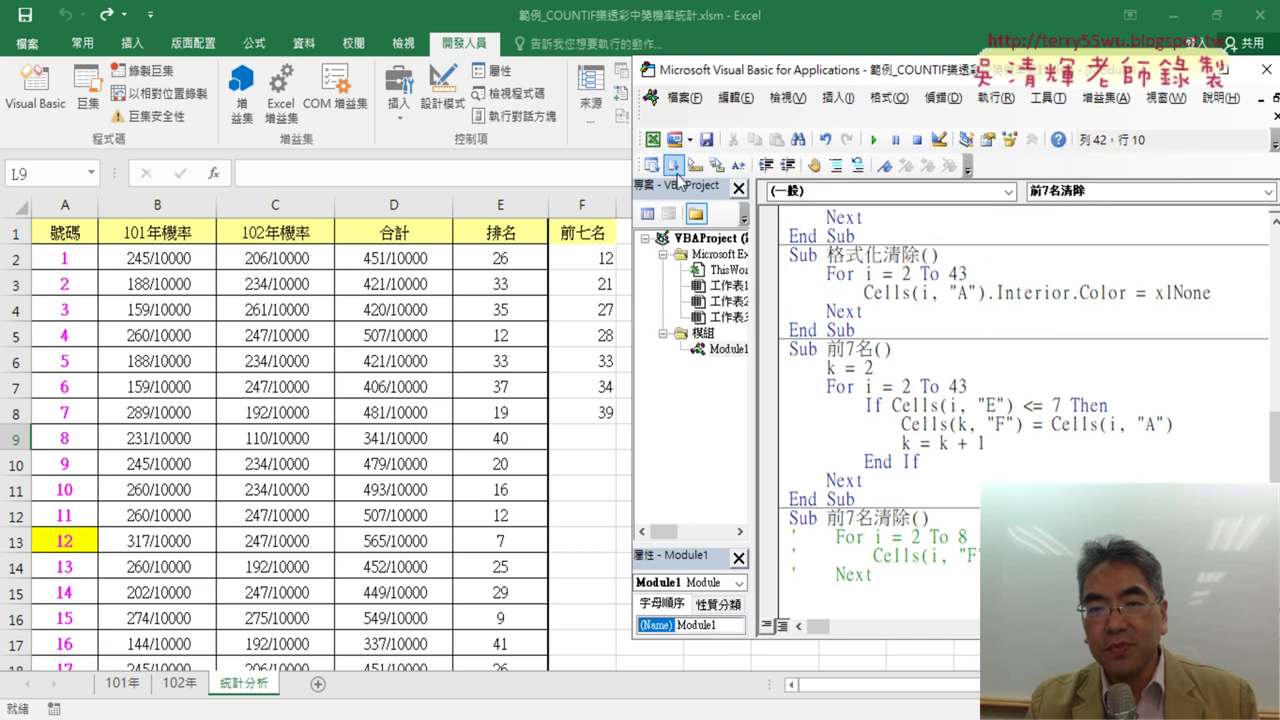
mouse_move(662, 190)
mouse_down()
mouse_move(862, 214)
mouse_move(840, 164)
mouse_up()
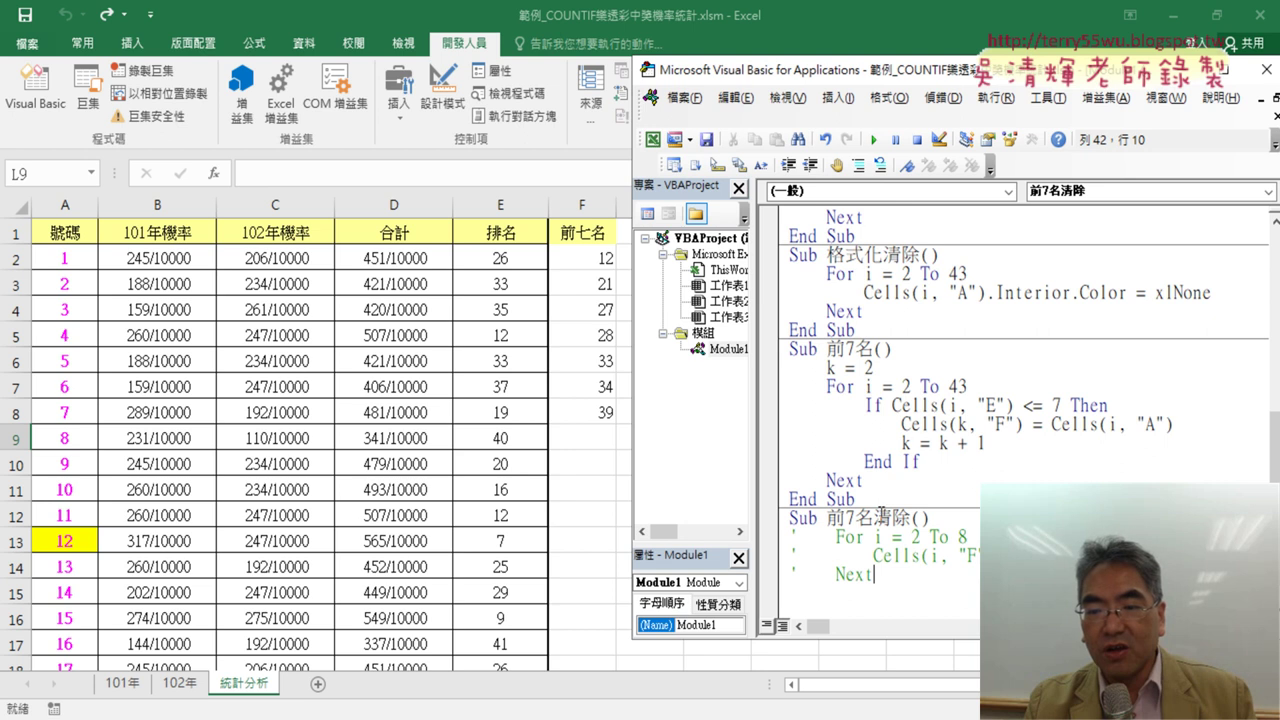
Uncomment and recomment the three loop lines, leaving the For…Next loop commented out.
drag(876, 574, 773, 545)
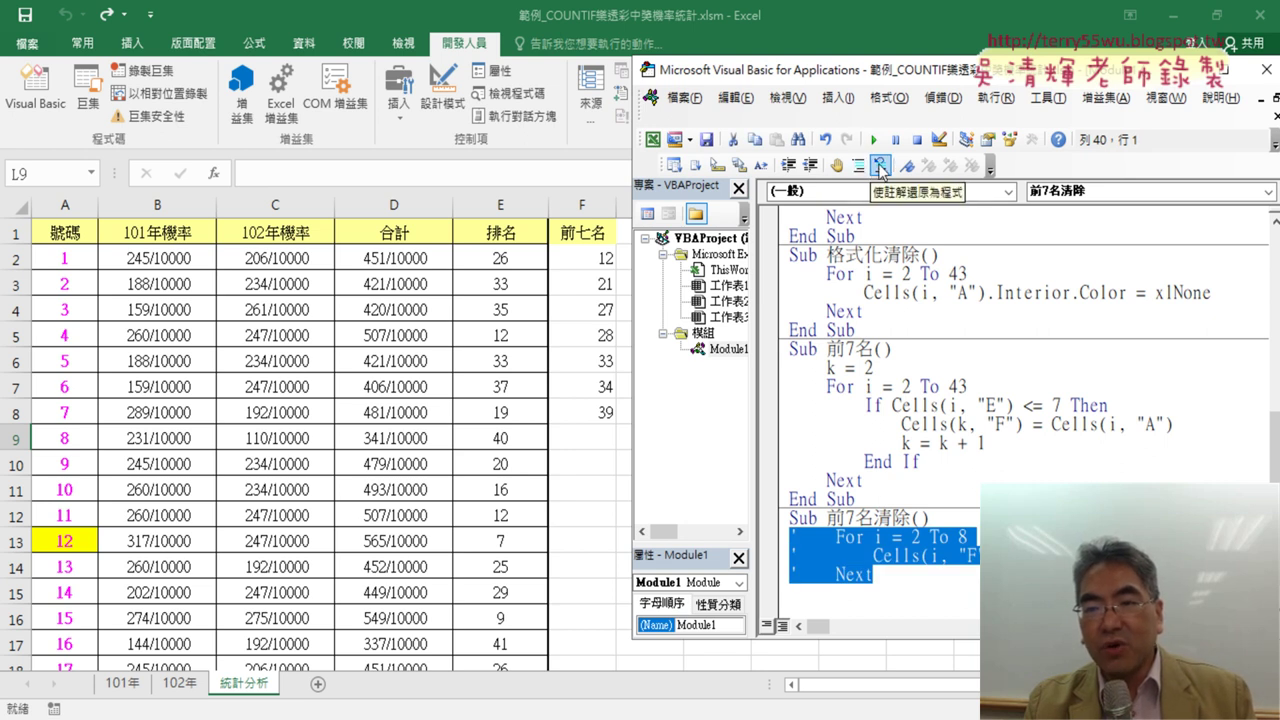
click(880, 166)
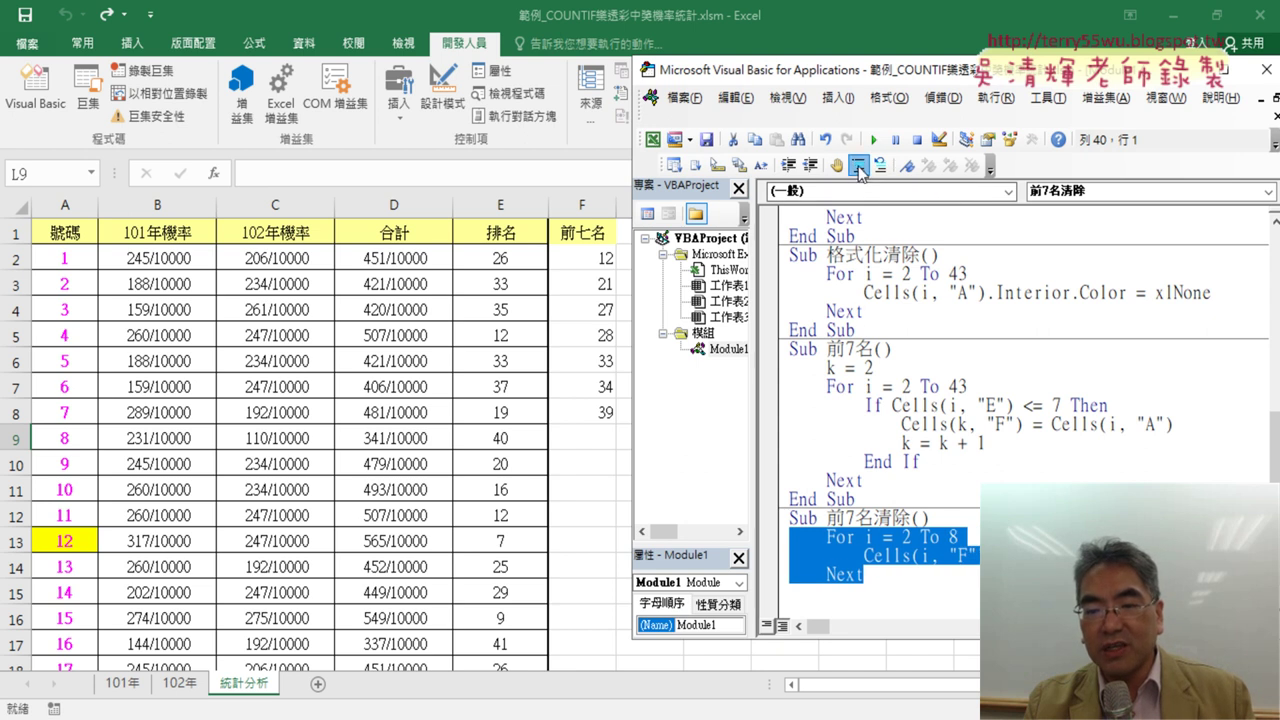
click(859, 166)
click(866, 388)
drag(872, 576, 792, 522)
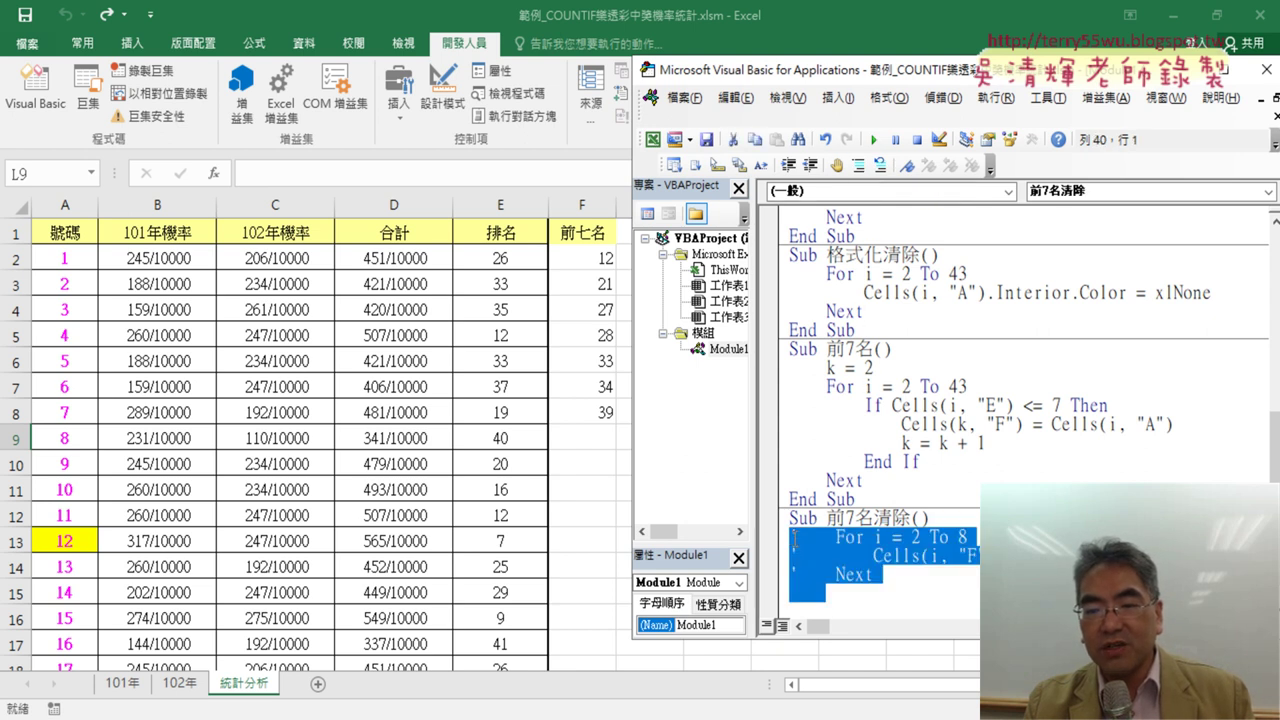
double_click(852, 575)
drag(872, 575, 790, 528)
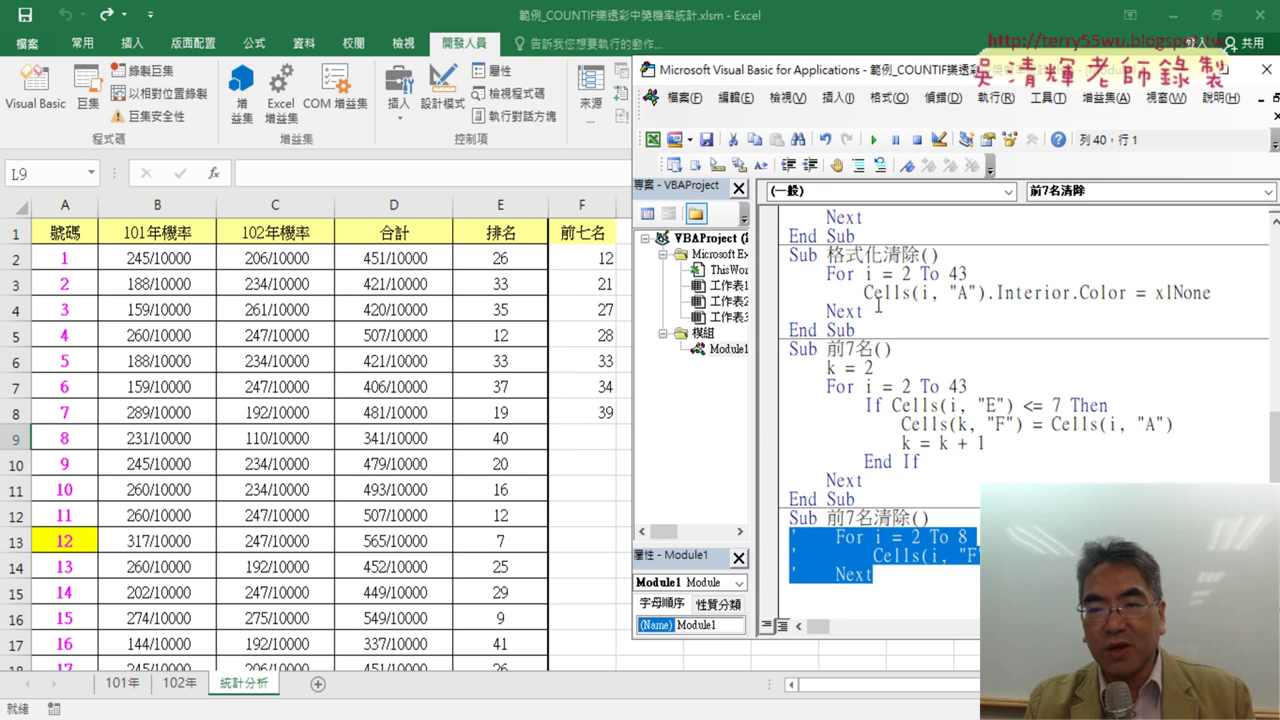
click(886, 168)
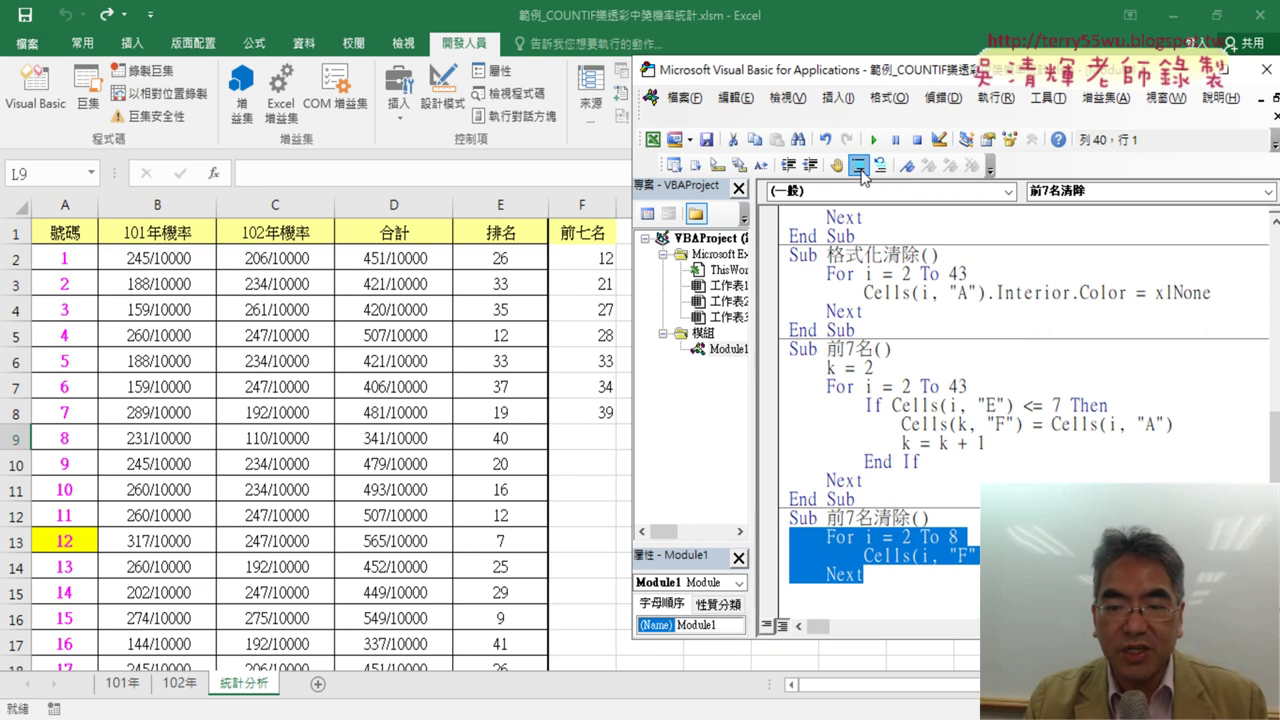
click(859, 165)
scroll(903, 437, down, 1)
click(896, 556)
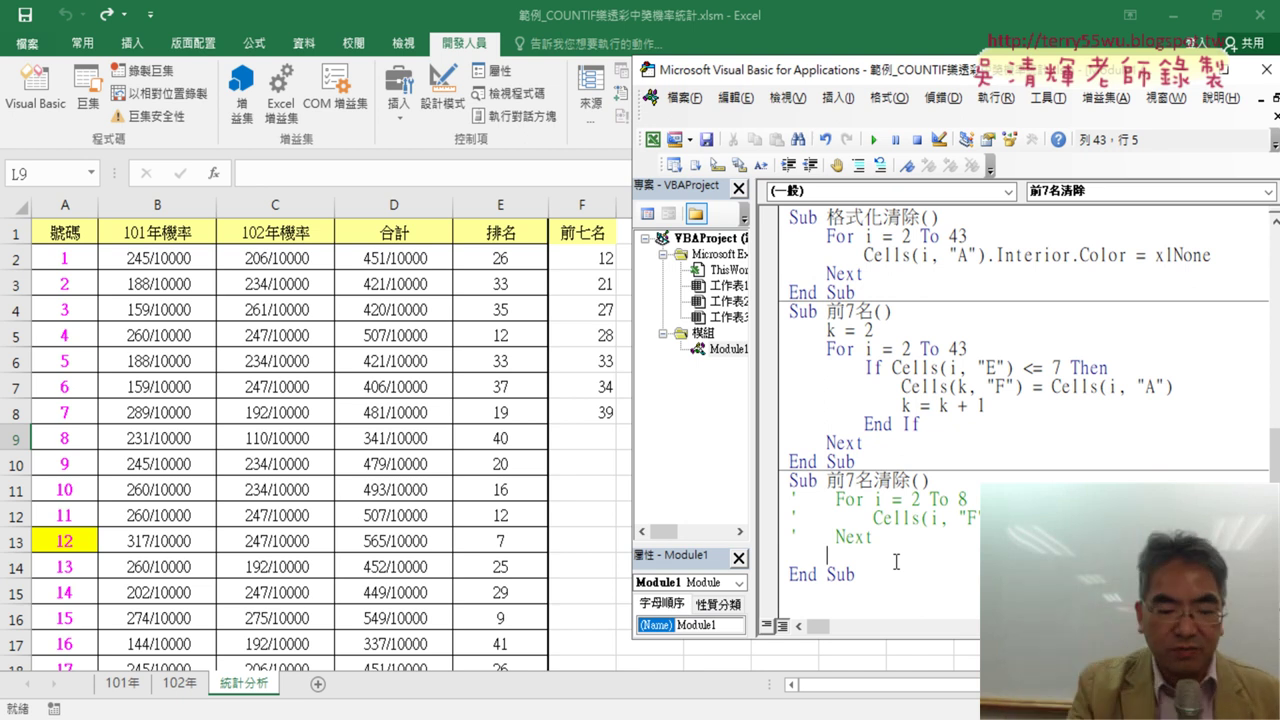
Add the line Range("F2:F8") = "" below the commented loop in 前7名清除.
text(ra)
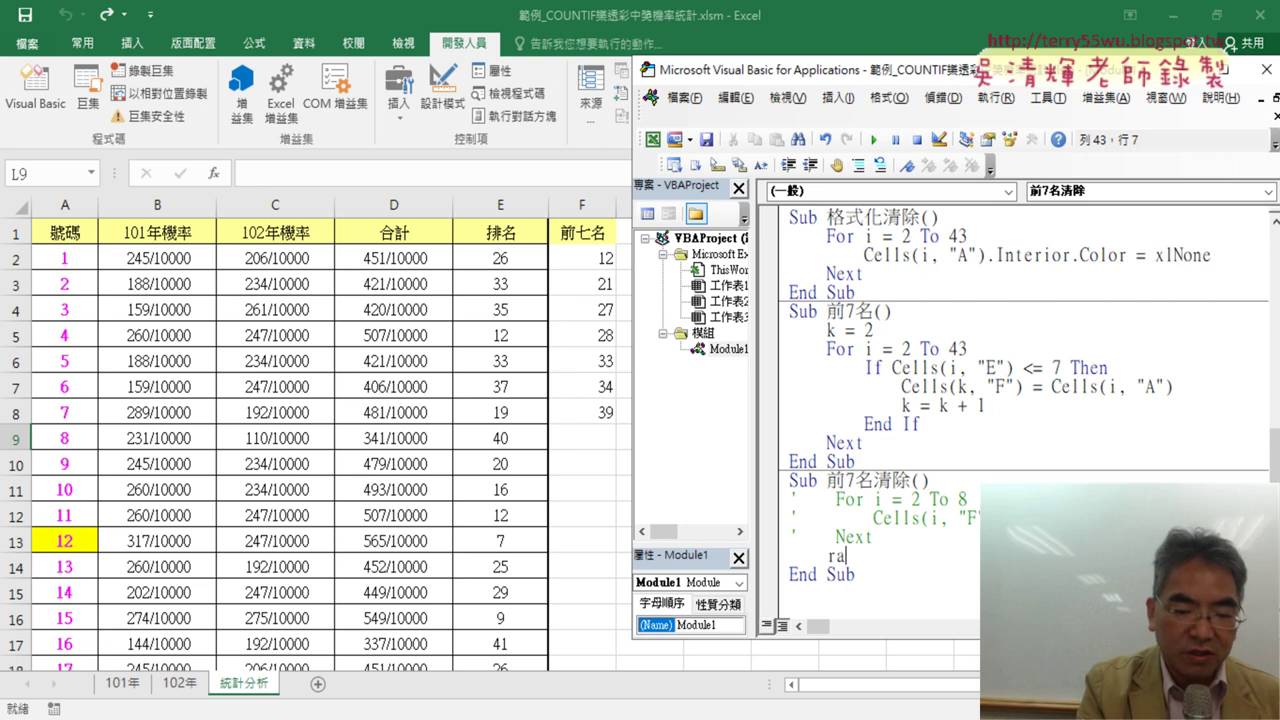
text(nge)
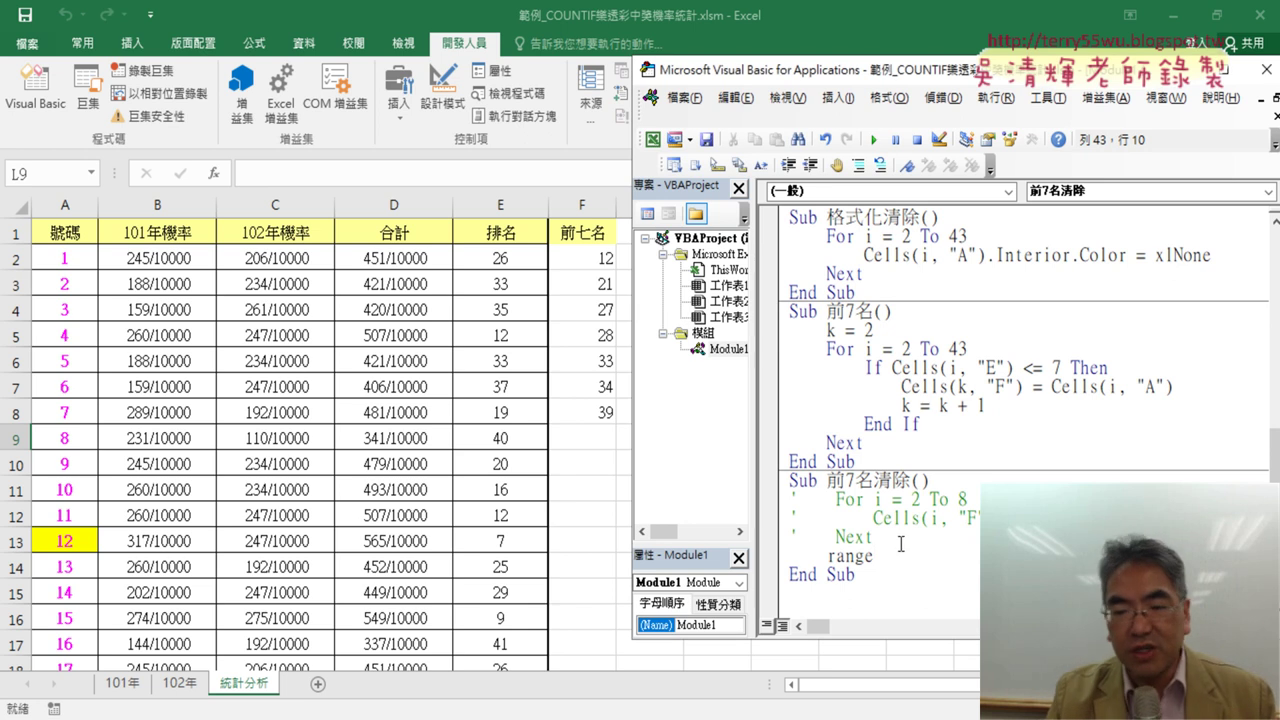
text((")
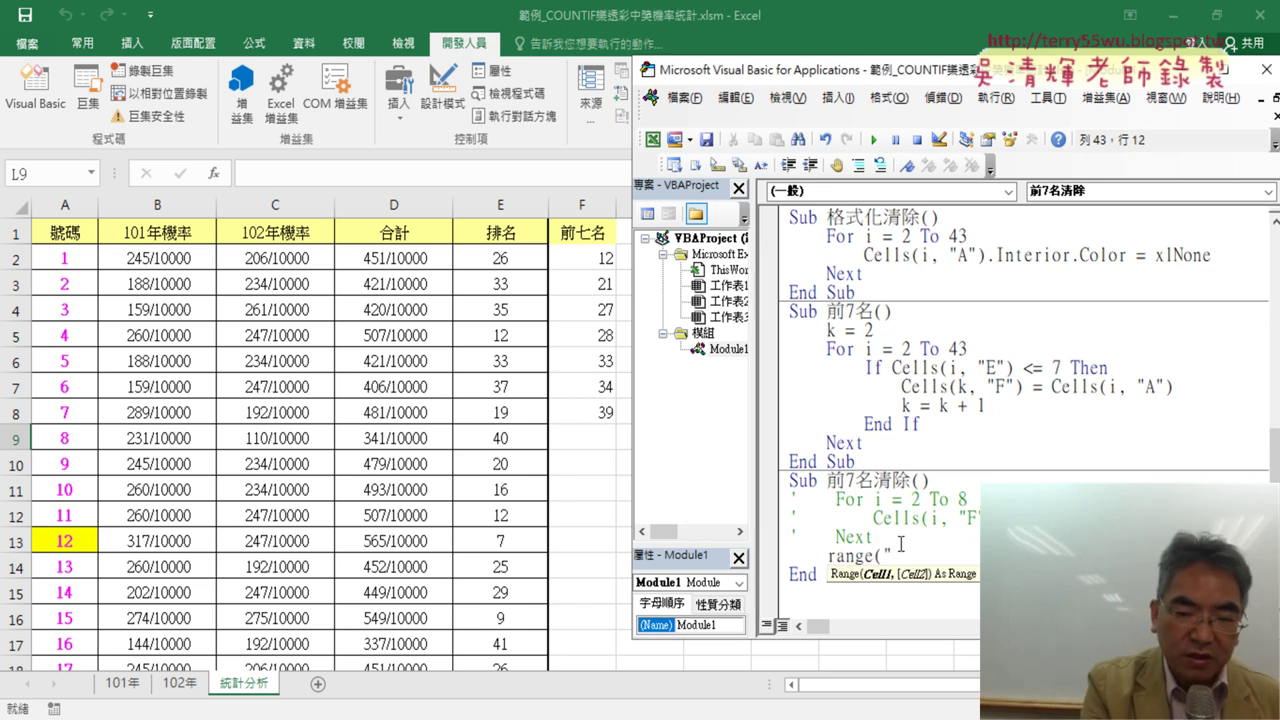
text(F2)
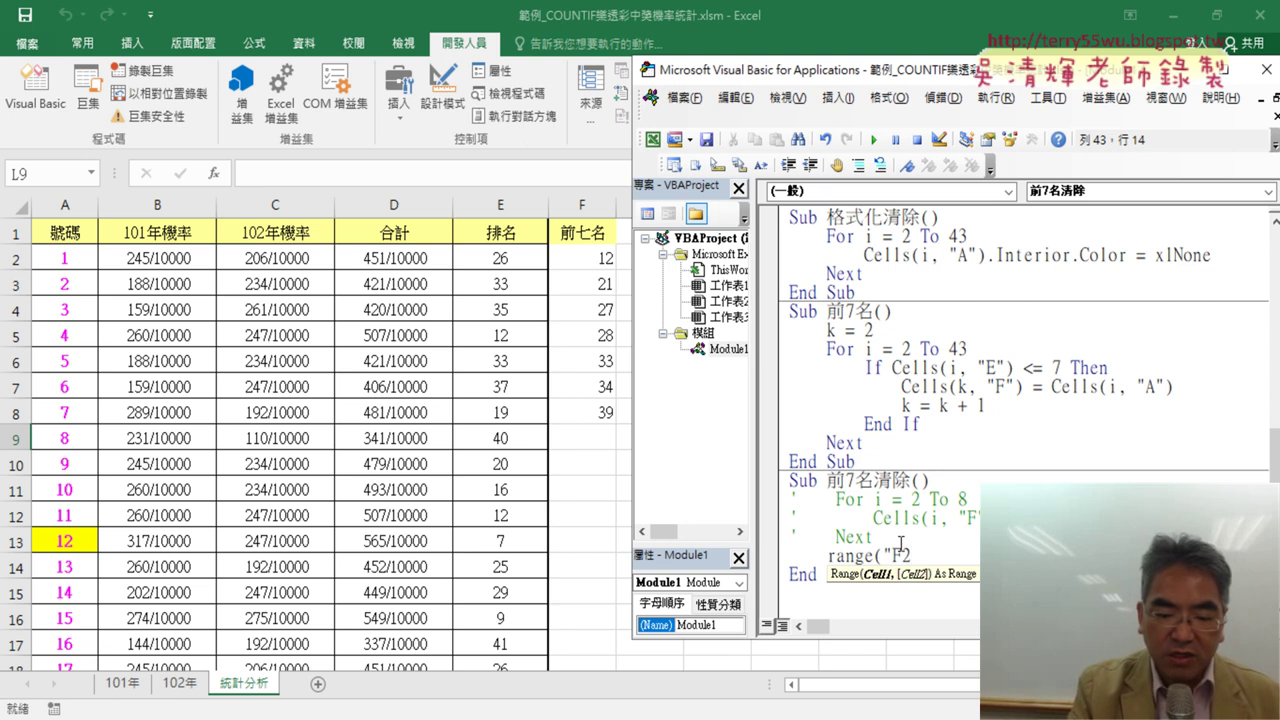
text(:F8")
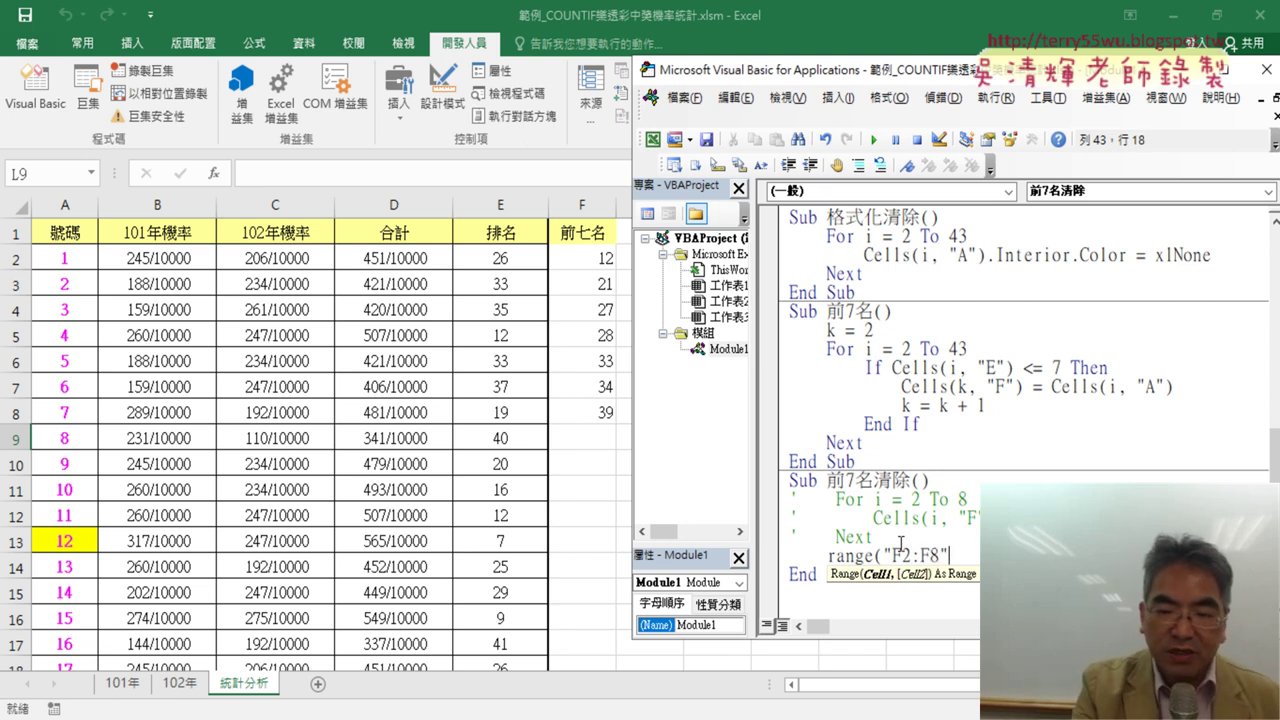
text())
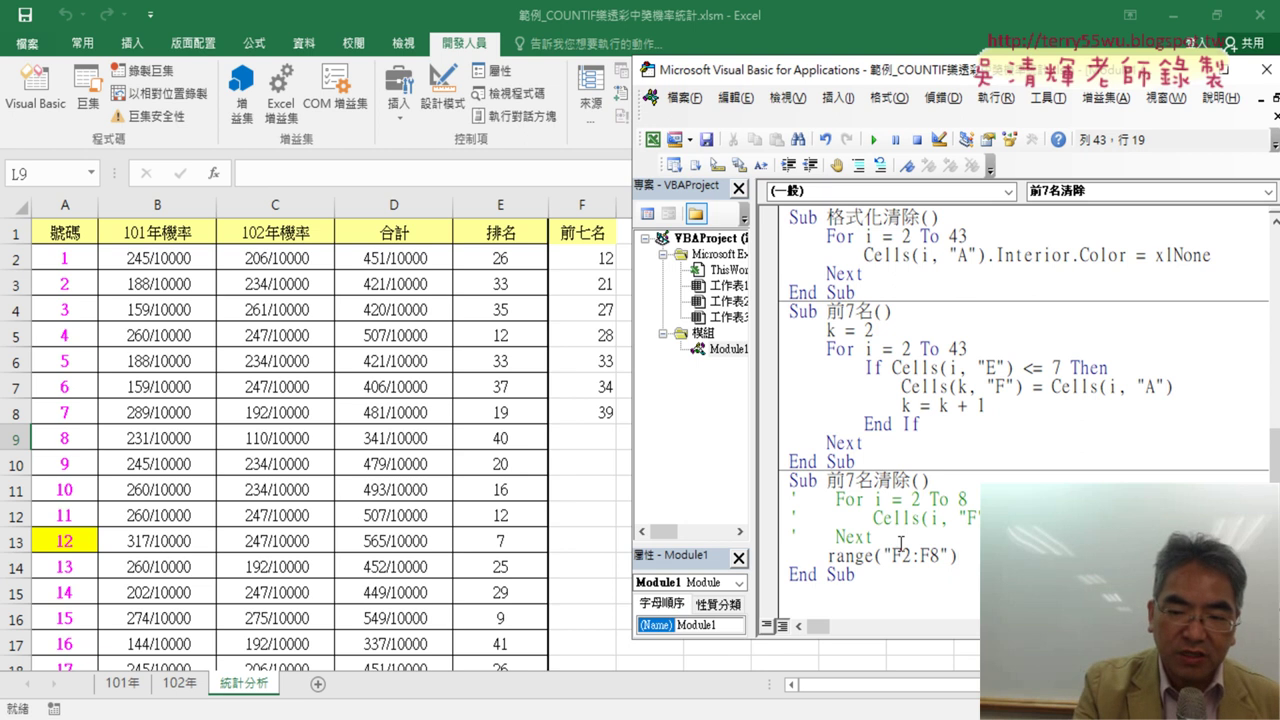
text(=")
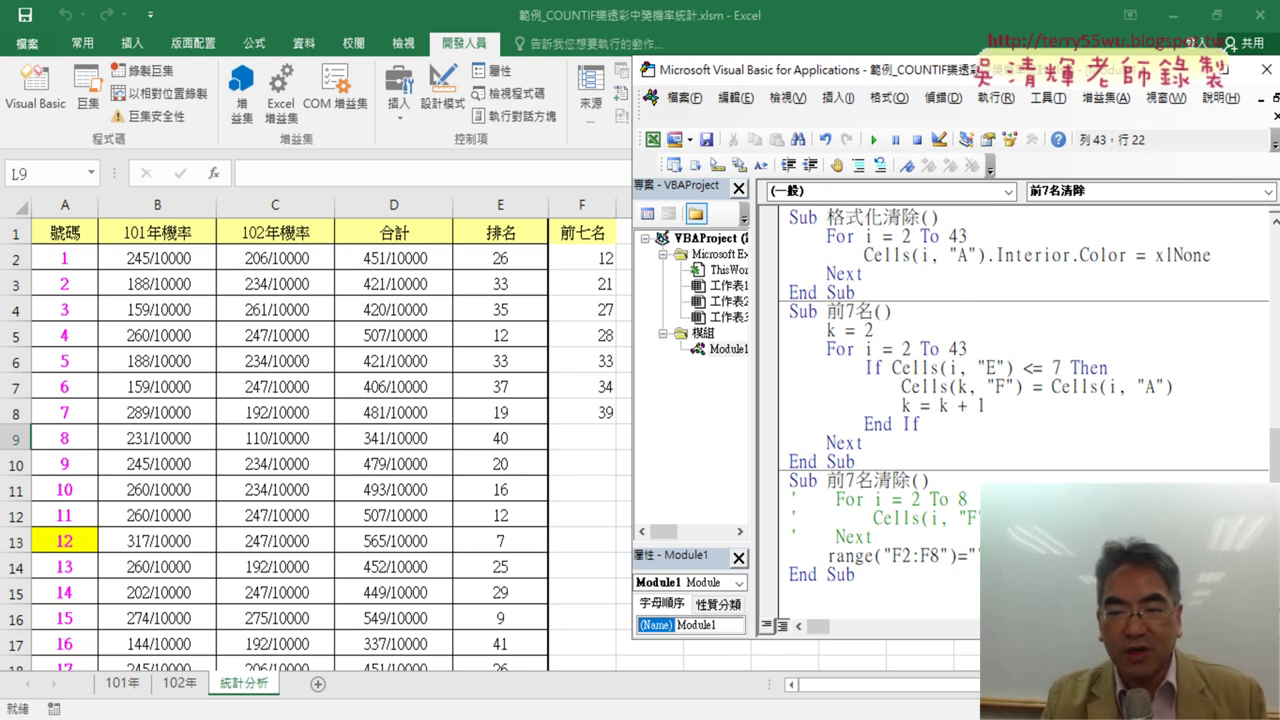
click(1020, 518)
drag(1020, 555, 818, 555)
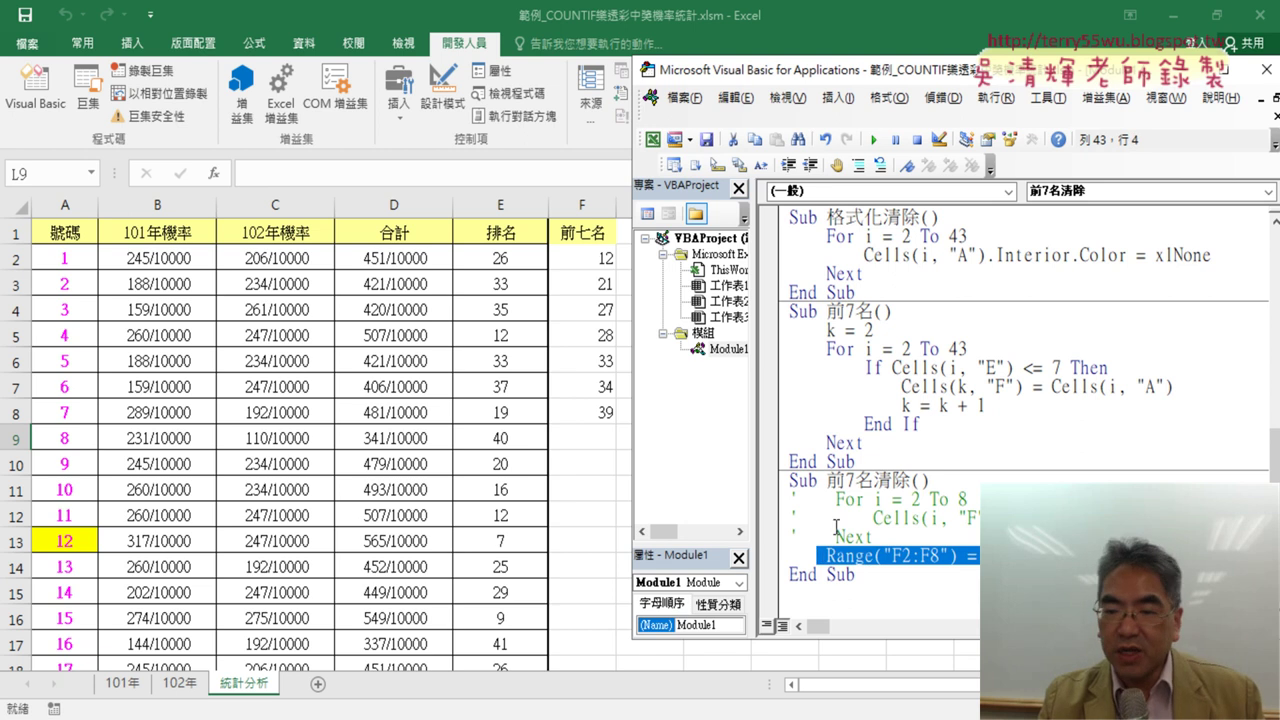
click(856, 557)
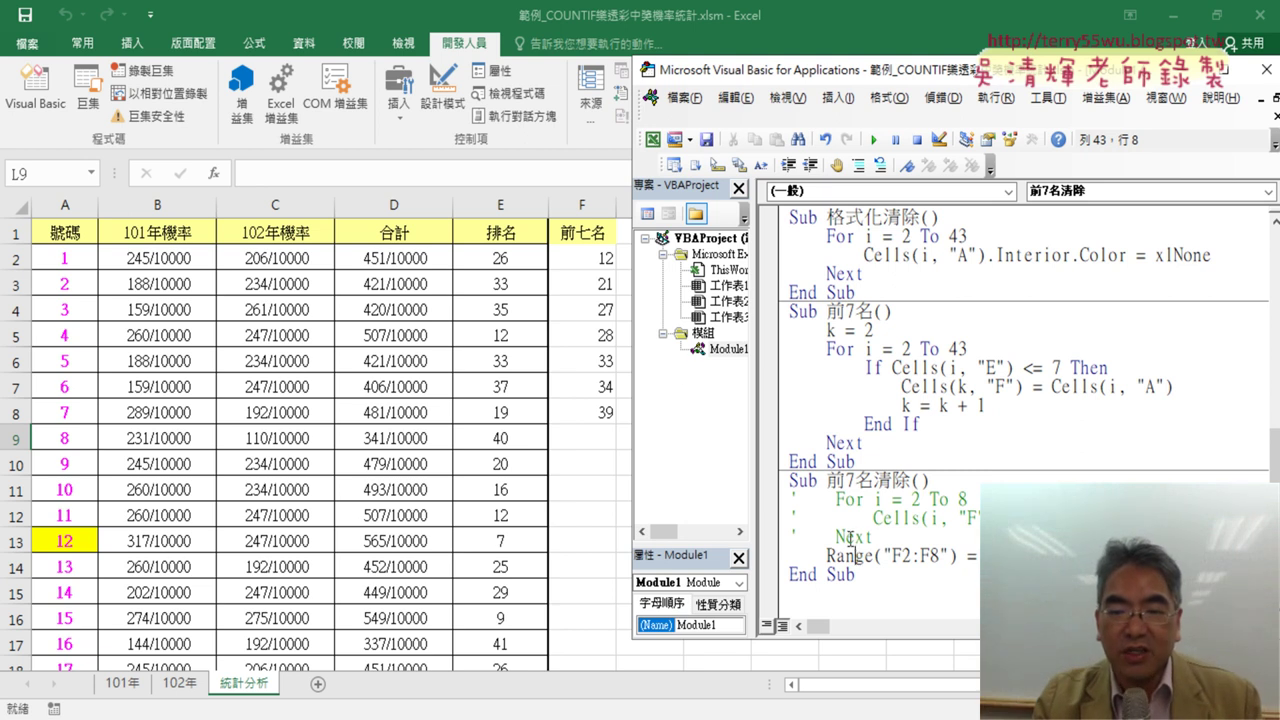
Run 前7名清除 to blank F2:F8, rerun 前7名 to refill the top seven, then switch to the worksheet.
click(873, 139)
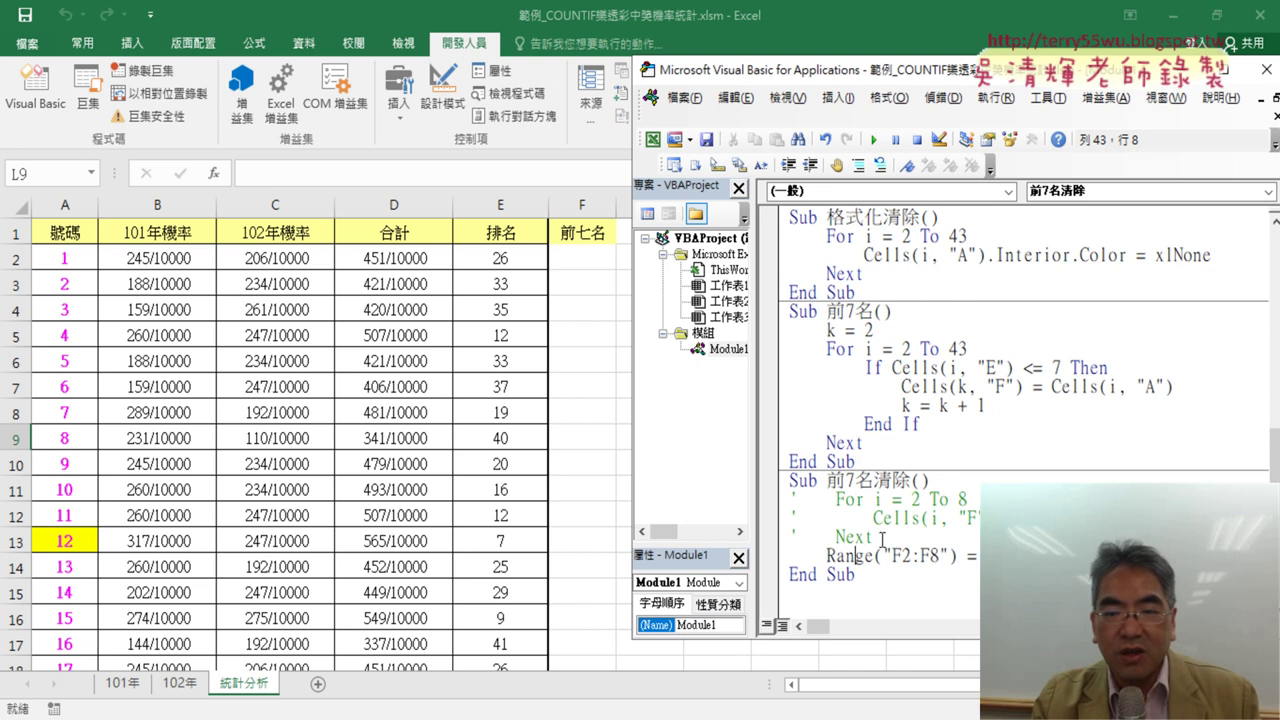
drag(882, 539, 799, 497)
click(876, 537)
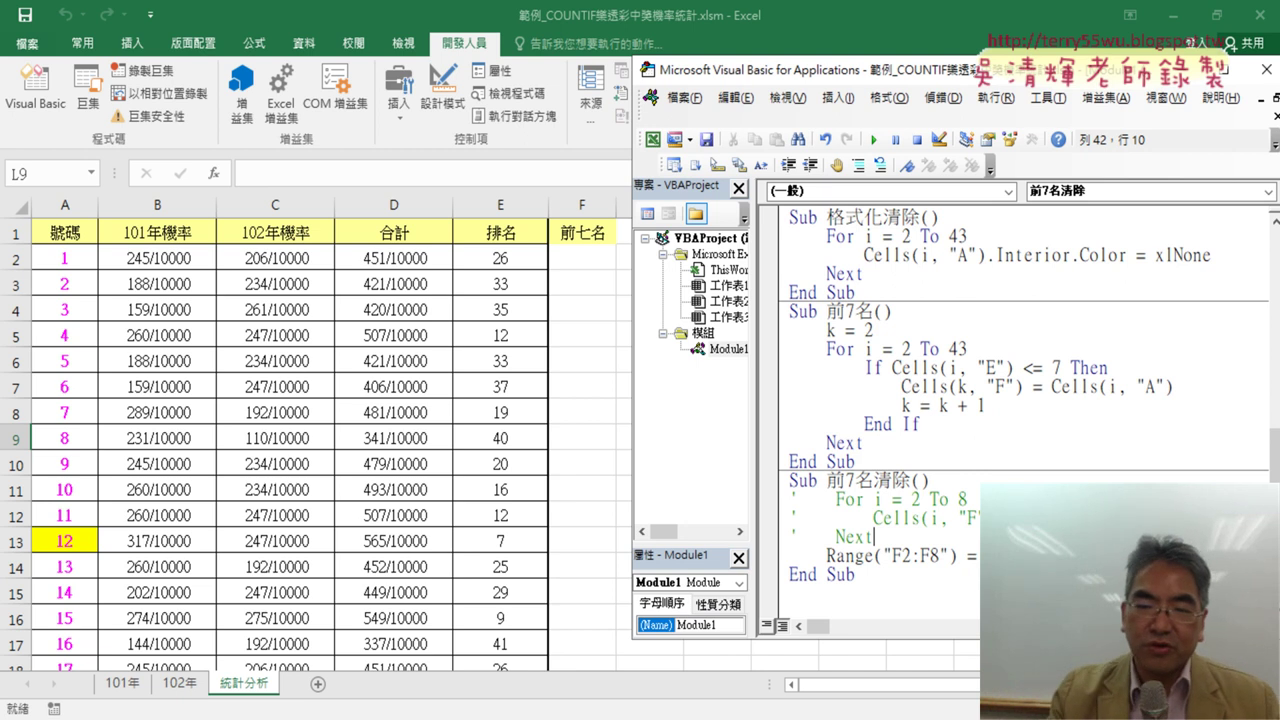
click(963, 400)
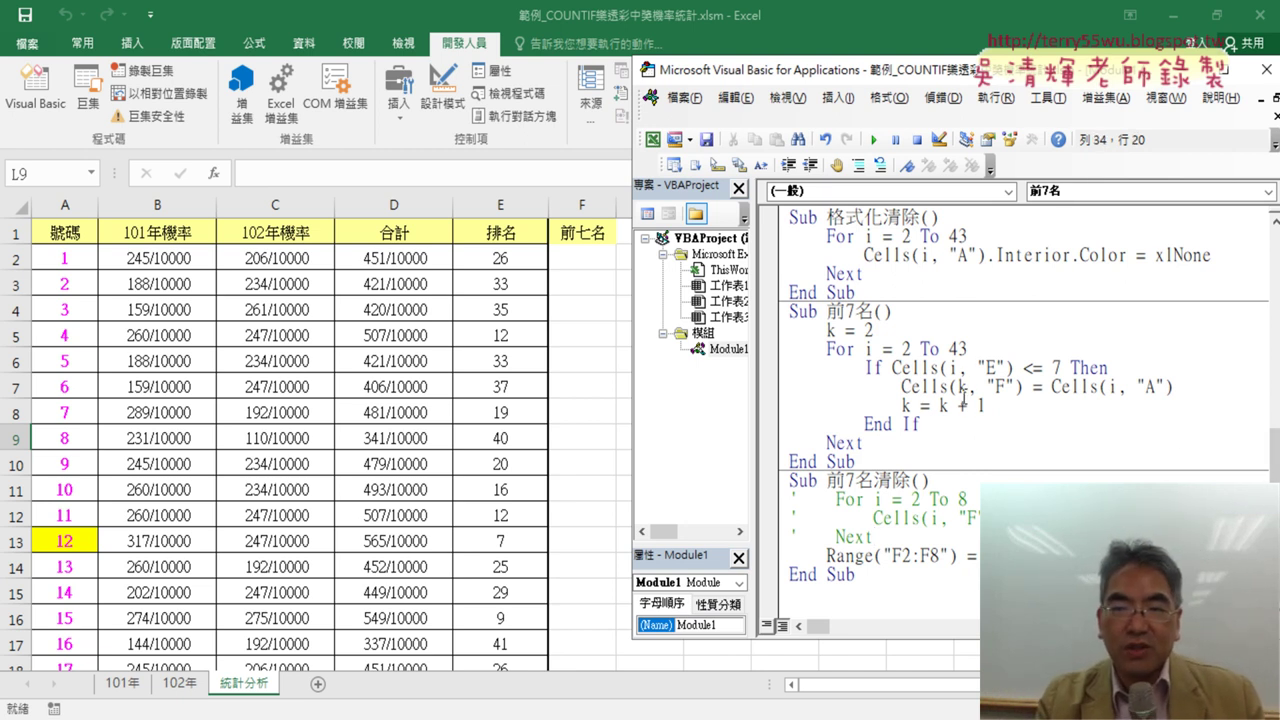
click(877, 141)
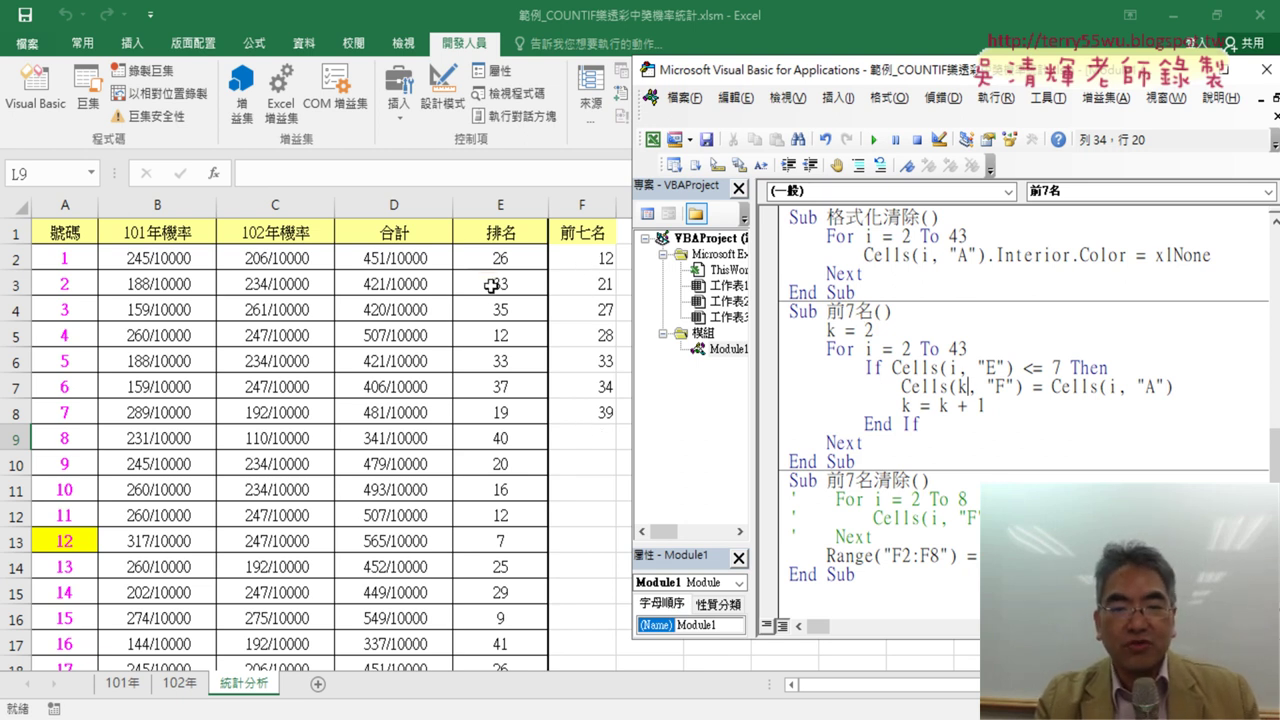
click(499, 540)
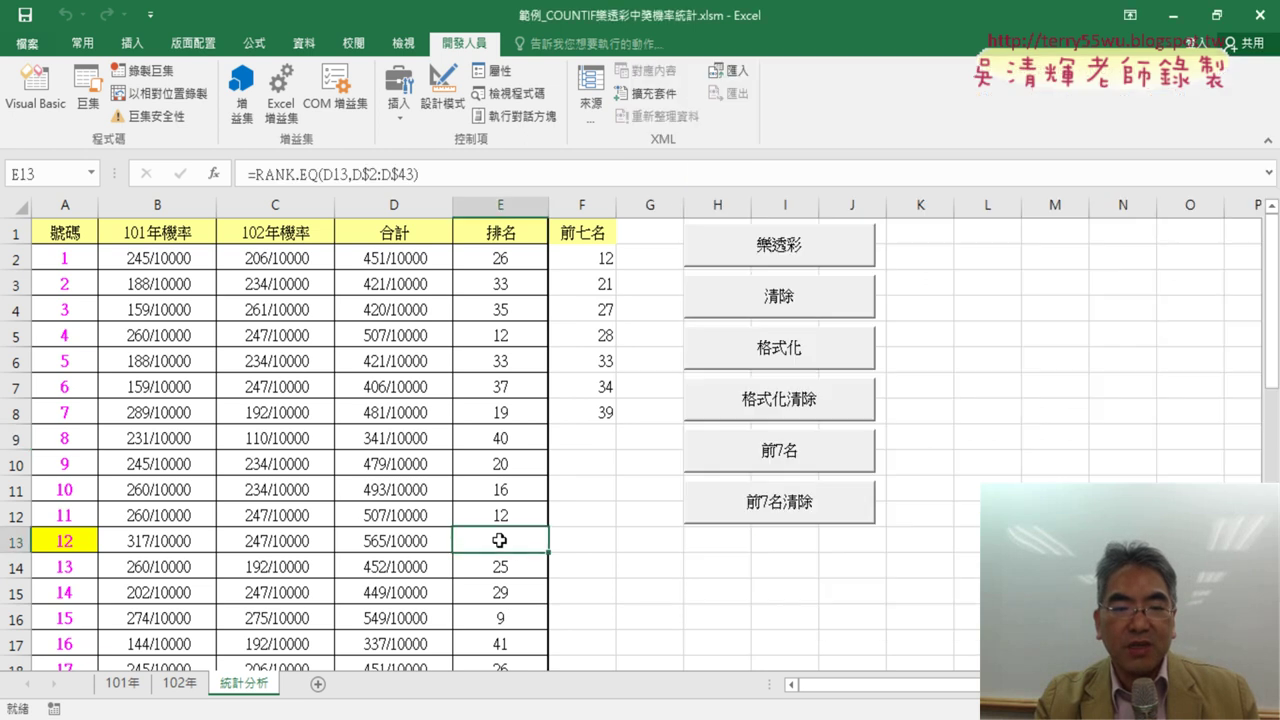
Inspect cells A13, F2, E13 and E22 on the 統計分析 sheet.
click(89, 533)
click(605, 257)
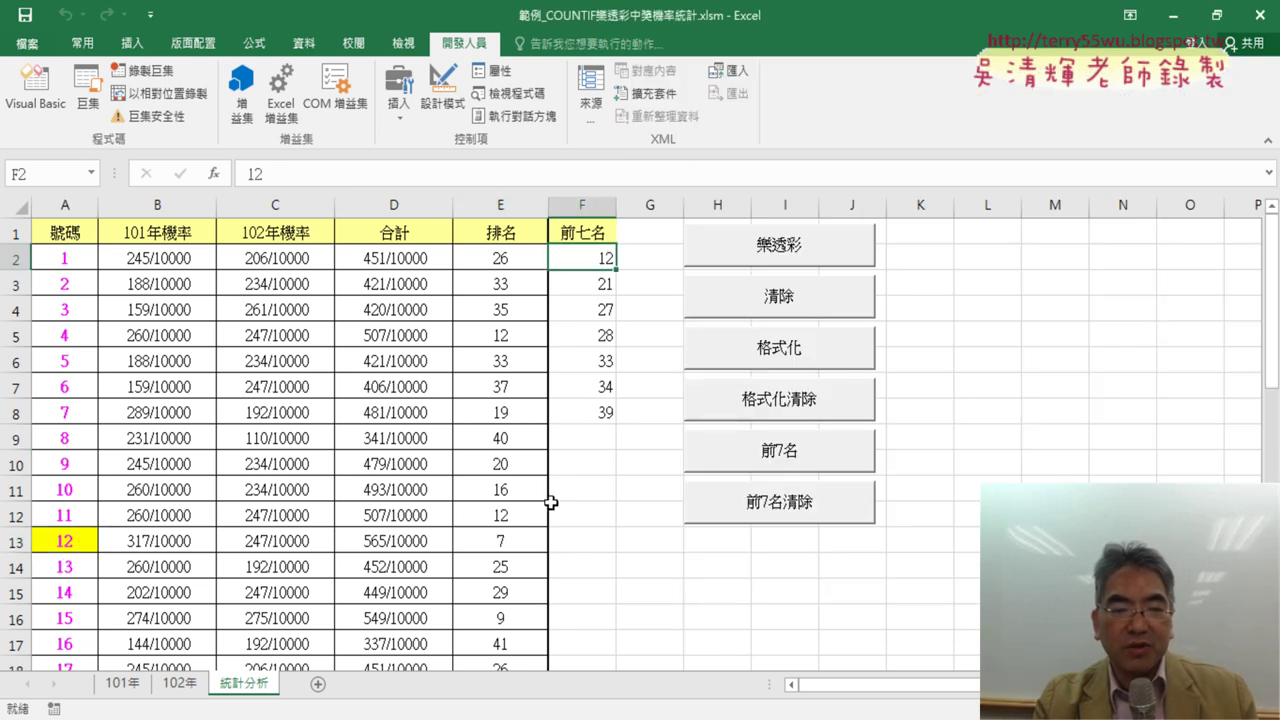
click(488, 543)
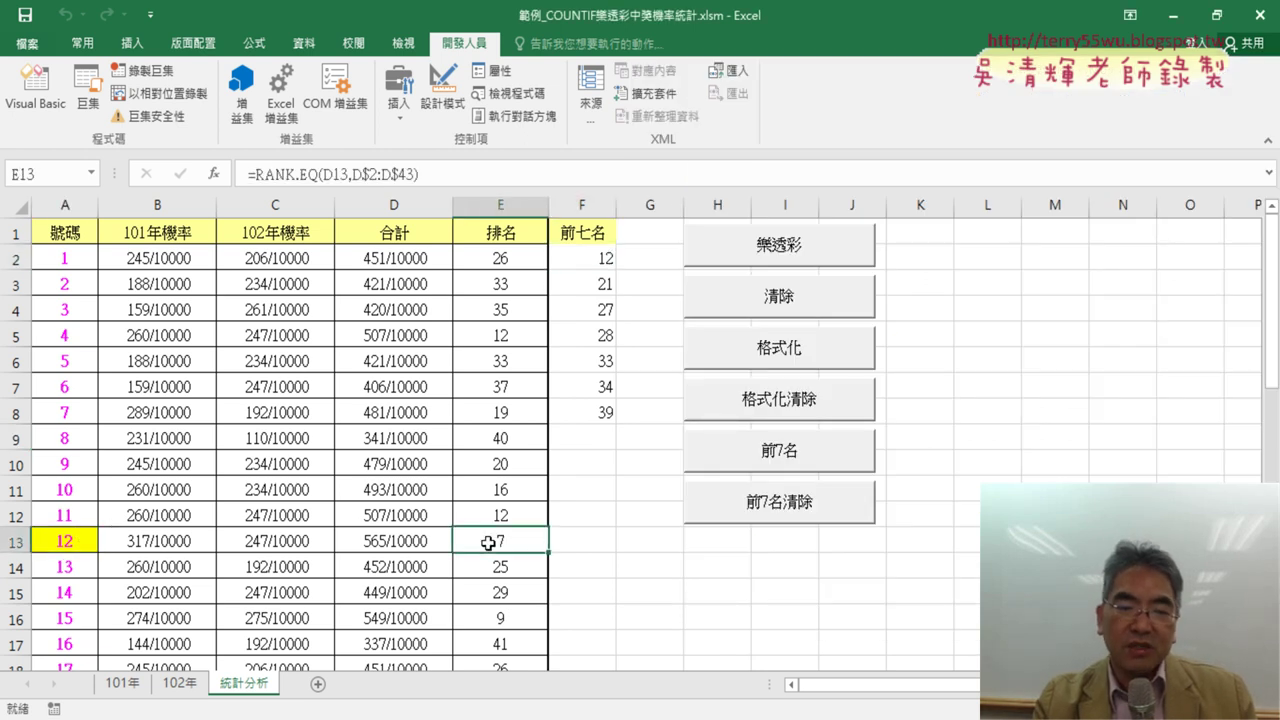
click(589, 266)
scroll(514, 311, down, 3)
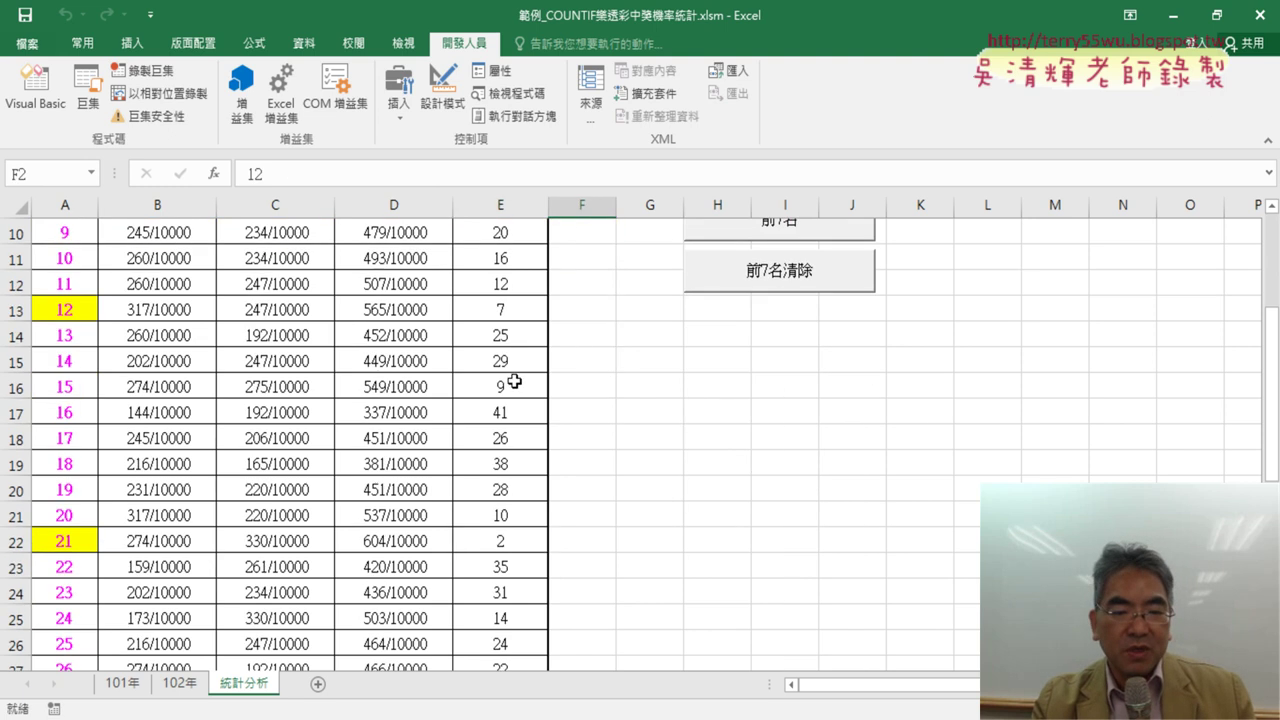
click(514, 536)
scroll(514, 530, up, 2)
scroll(514, 522, up, 1)
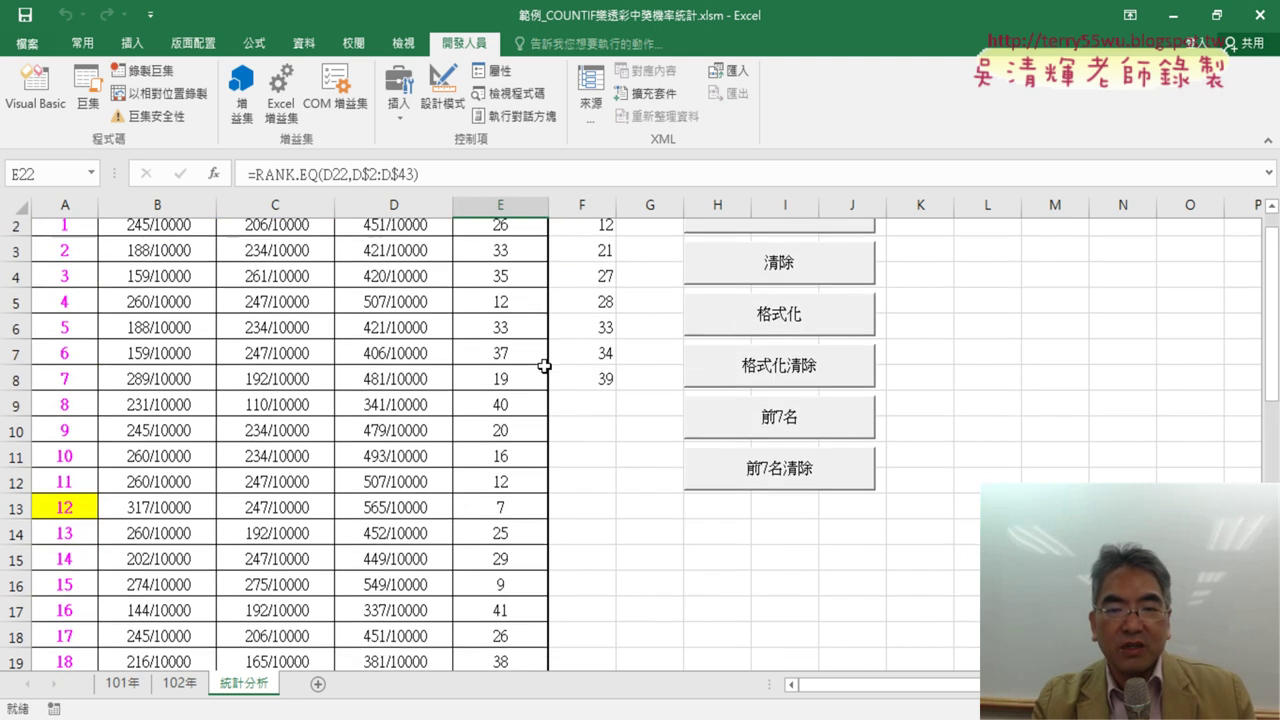
Select the top-seven range F2:F8 holding 12, 21, 27, 28, 33, 34 and 39.
drag(590, 258, 600, 407)
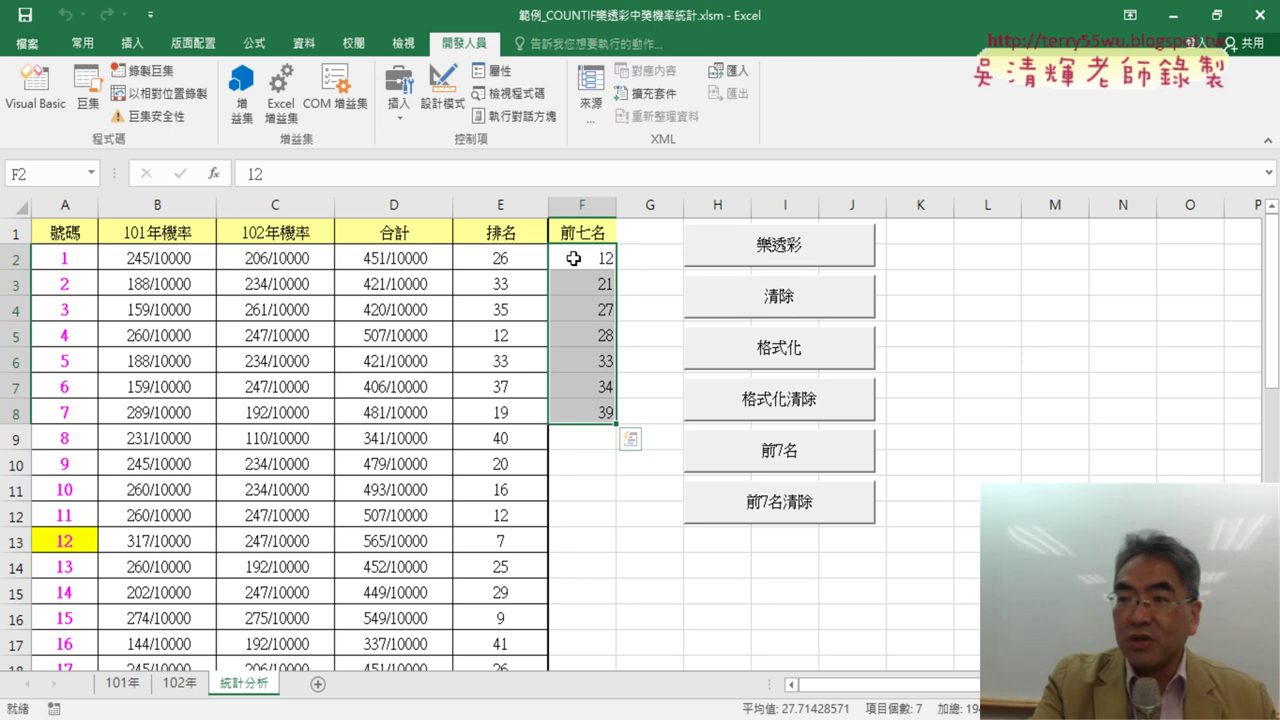
click(577, 256)
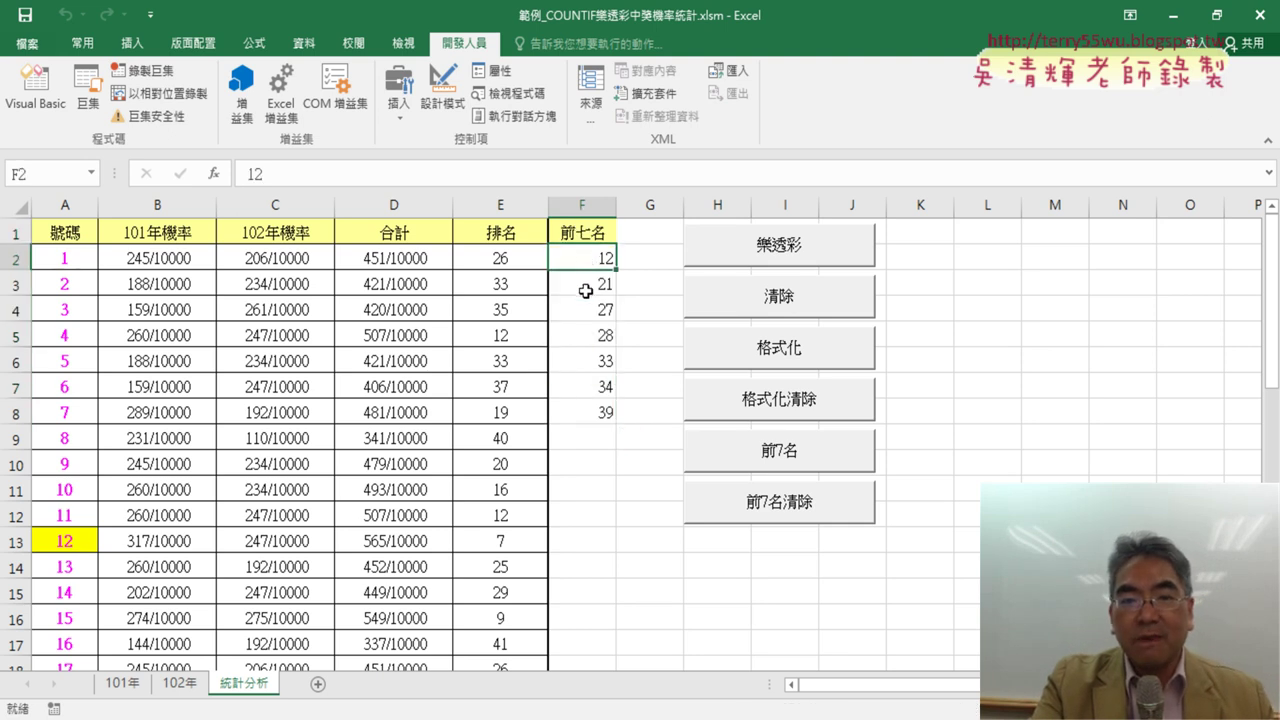
click(585, 287)
drag(587, 312, 600, 410)
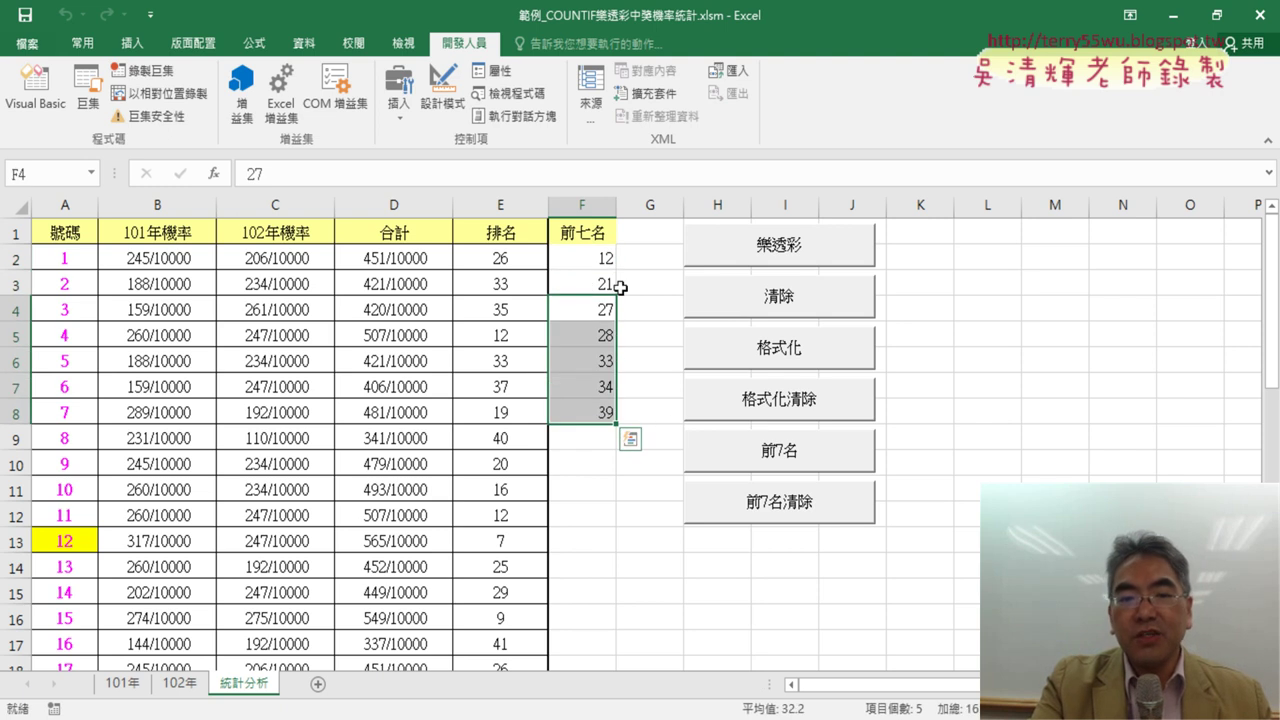
drag(594, 261, 600, 400)
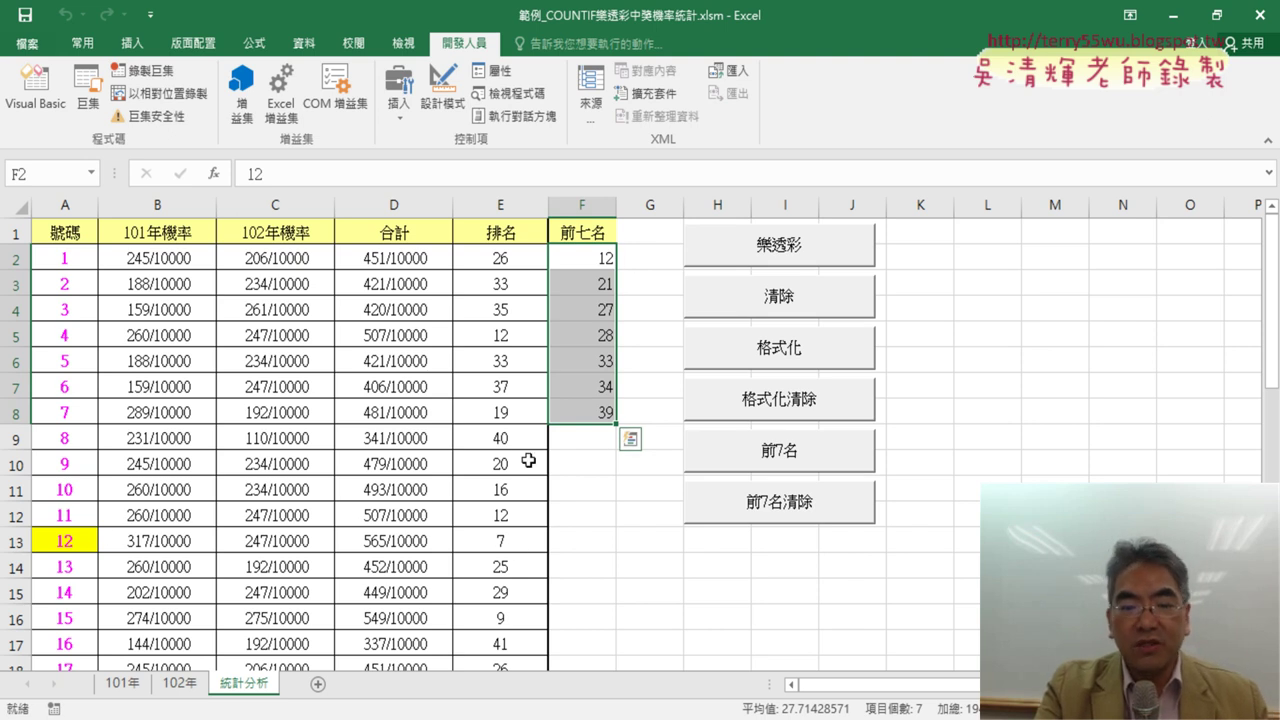
scroll(502, 287, down, 1)
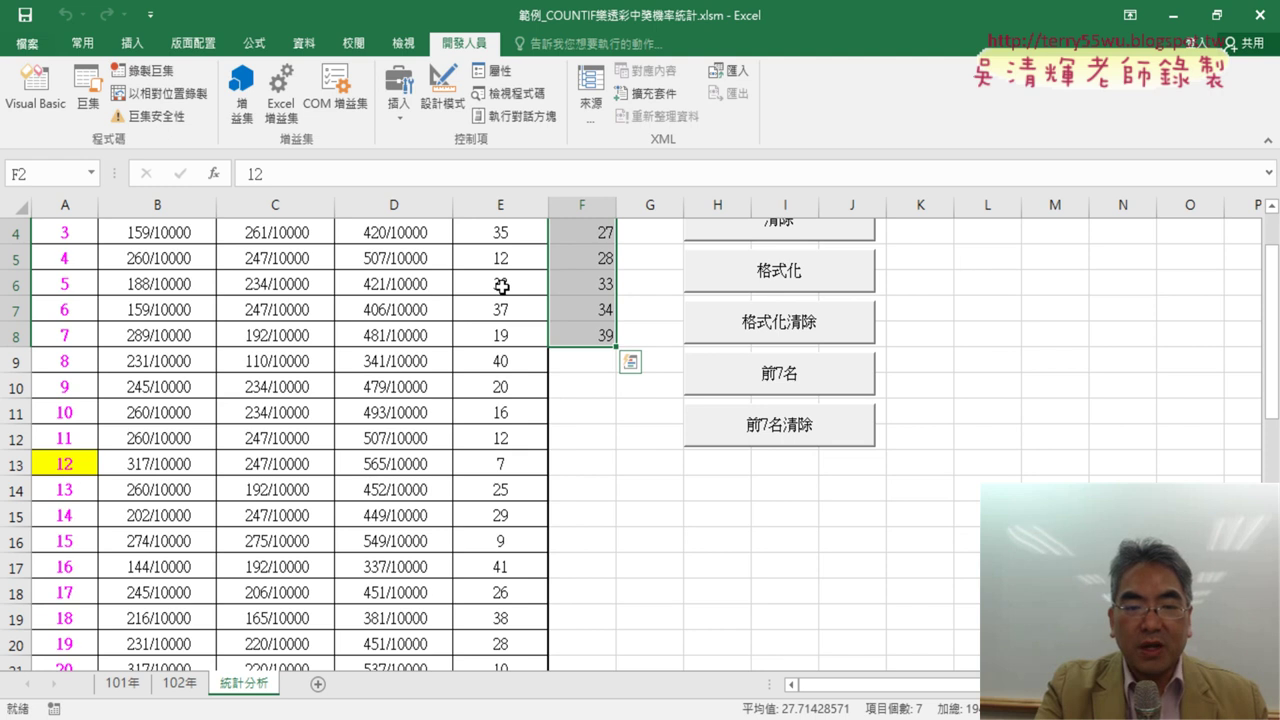
scroll(502, 287, down, 3)
scroll(503, 298, up, 4)
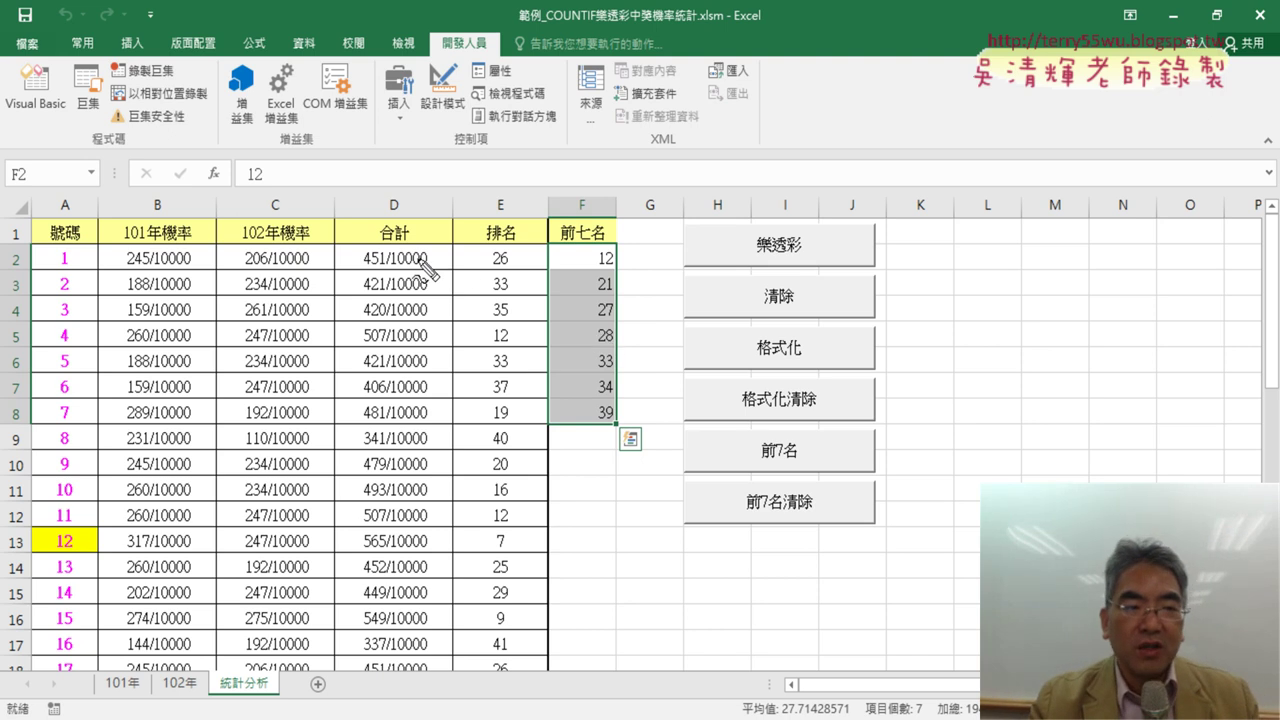
drag(33, 243, 53, 241)
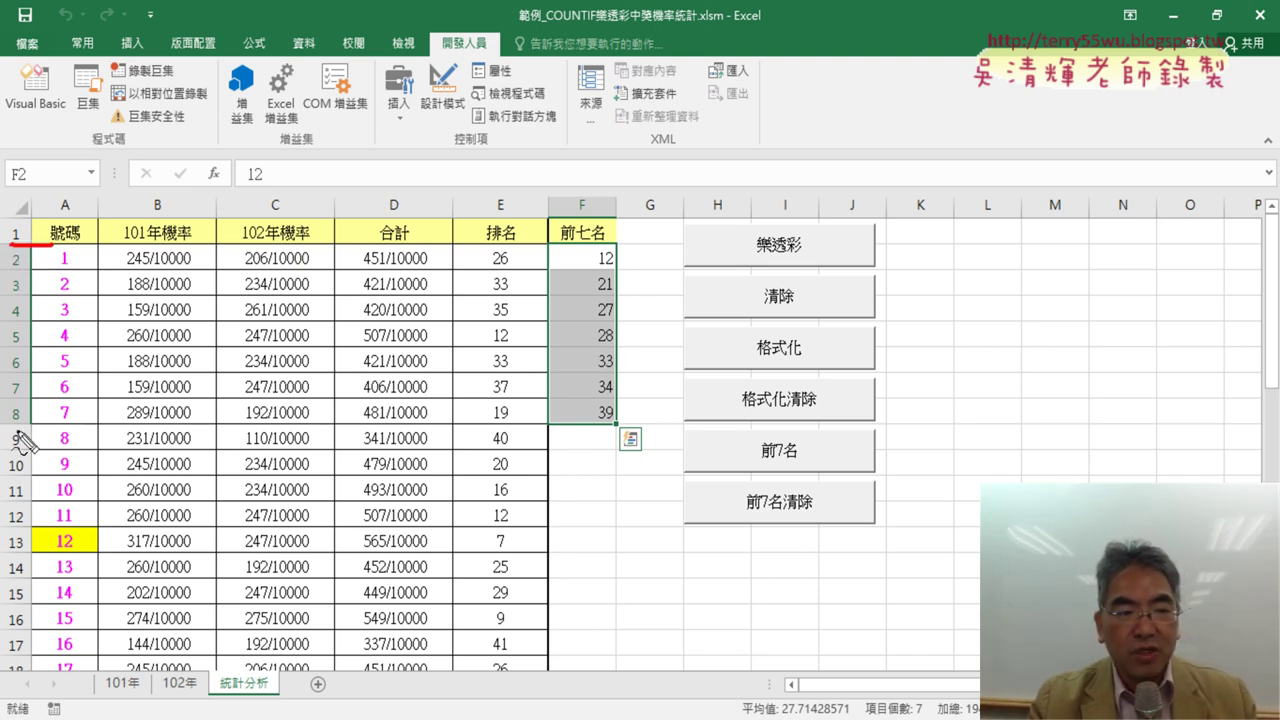
drag(10, 427, 28, 425)
drag(653, 245, 645, 270)
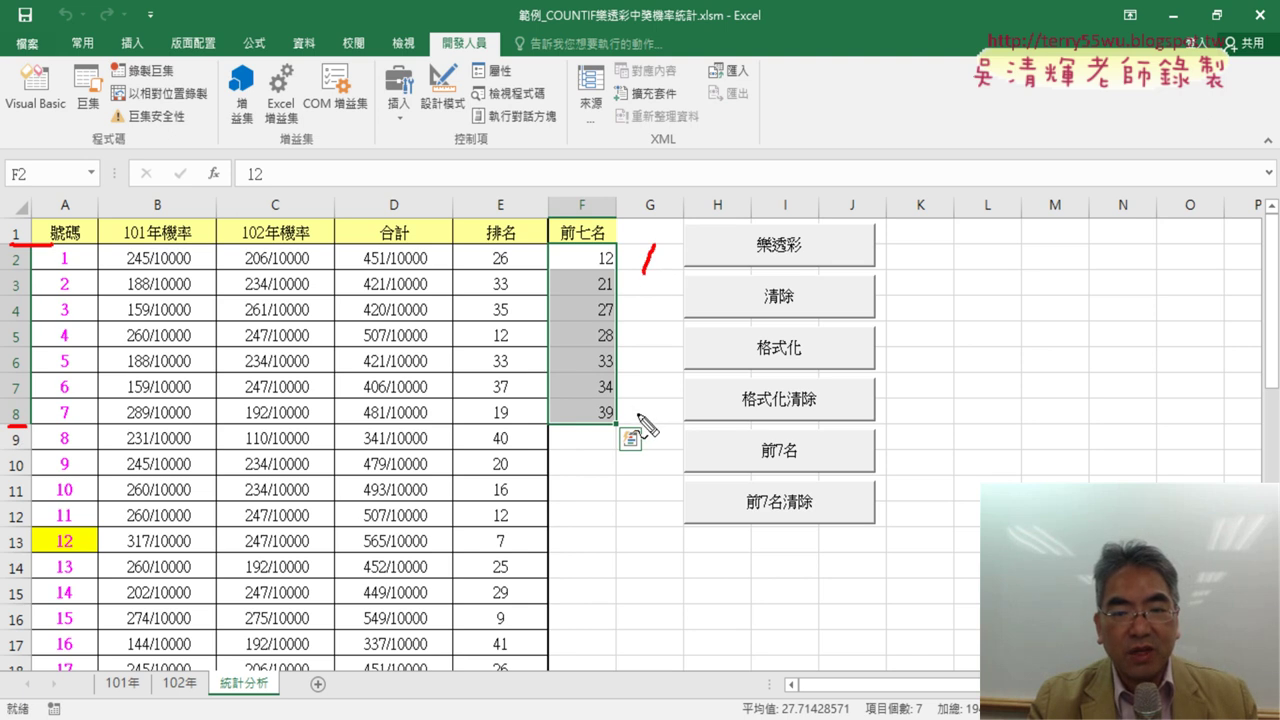
mouse_move(638, 396)
mouse_down()
mouse_move(653, 398)
mouse_move(650, 442)
mouse_up()
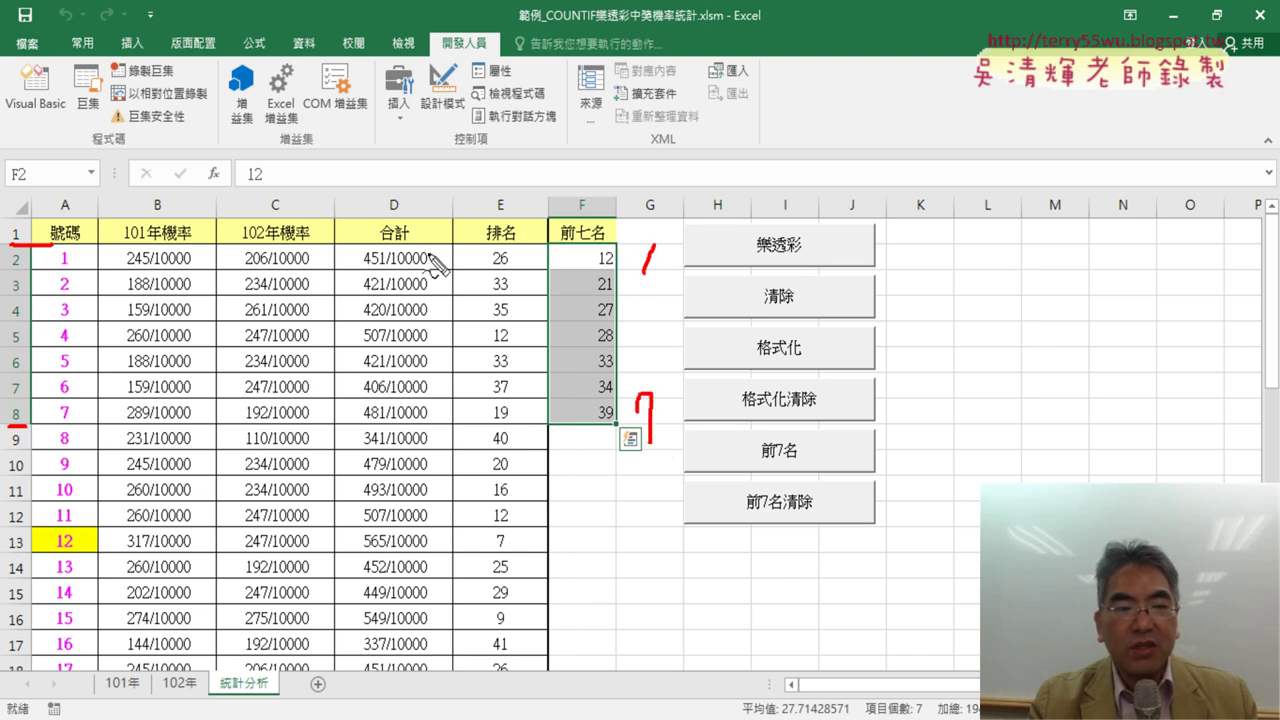
drag(22, 251, 22, 270)
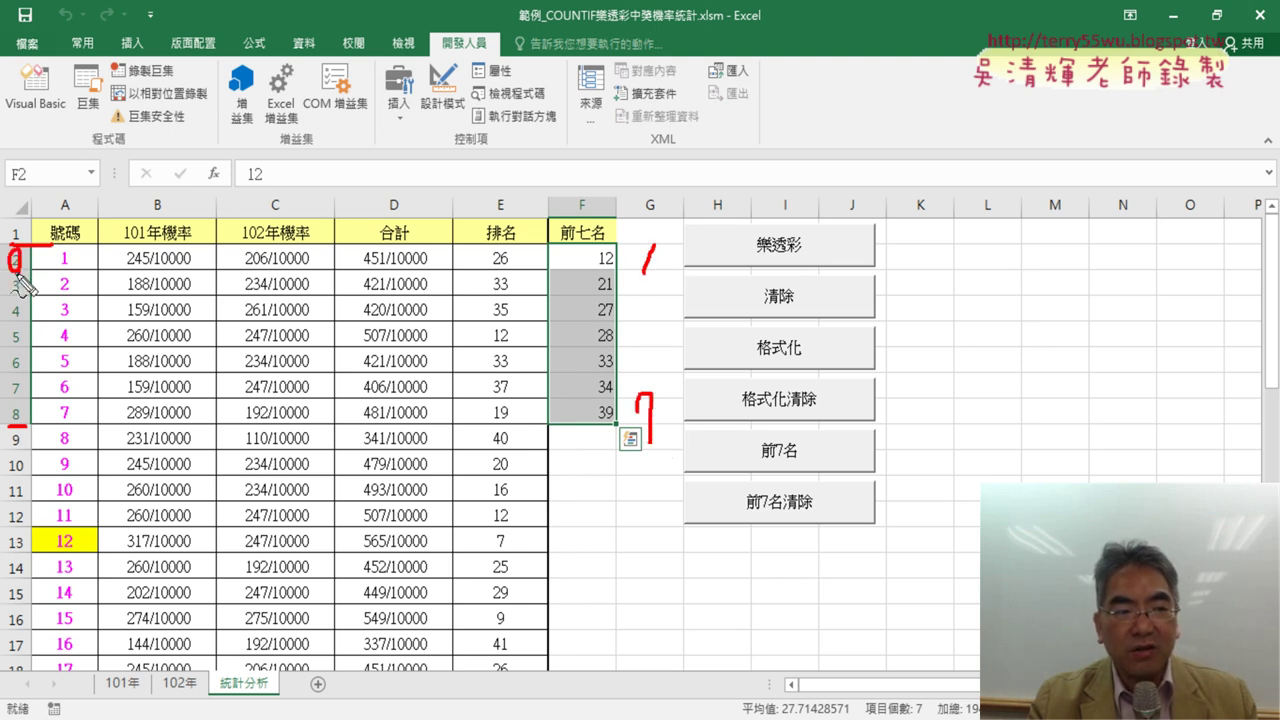
drag(20, 404, 26, 430)
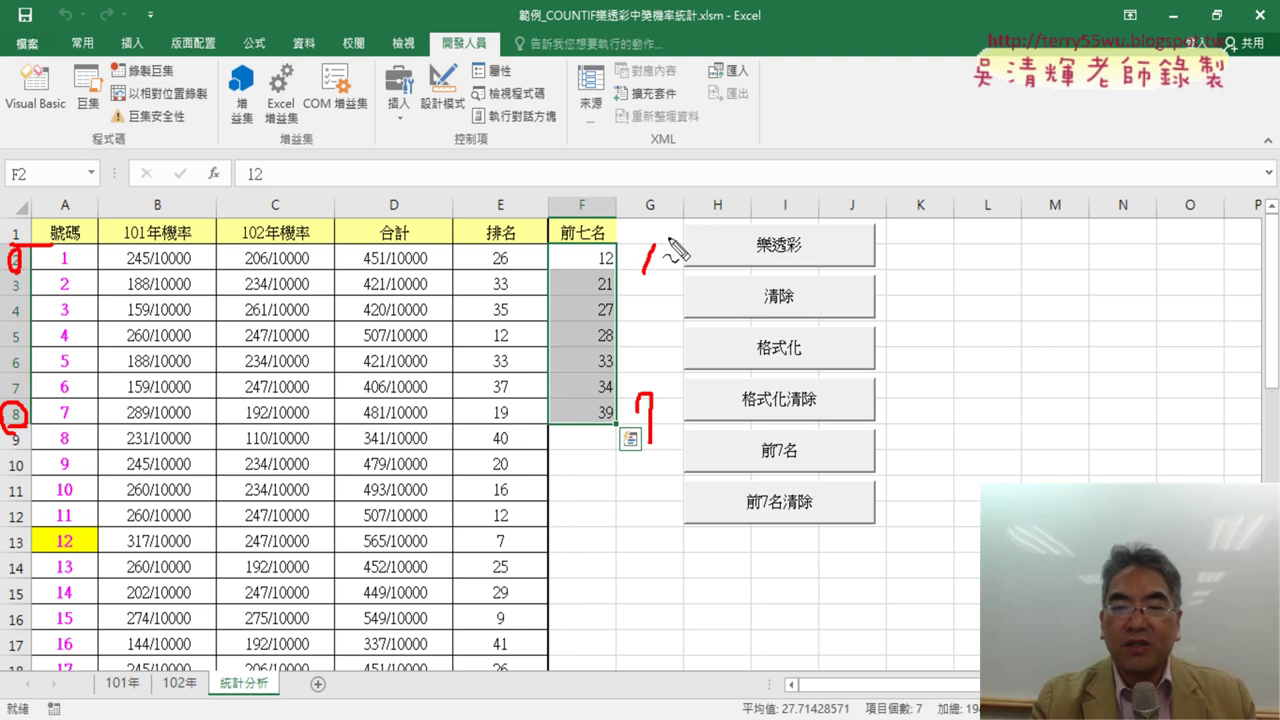
drag(630, 274, 656, 272)
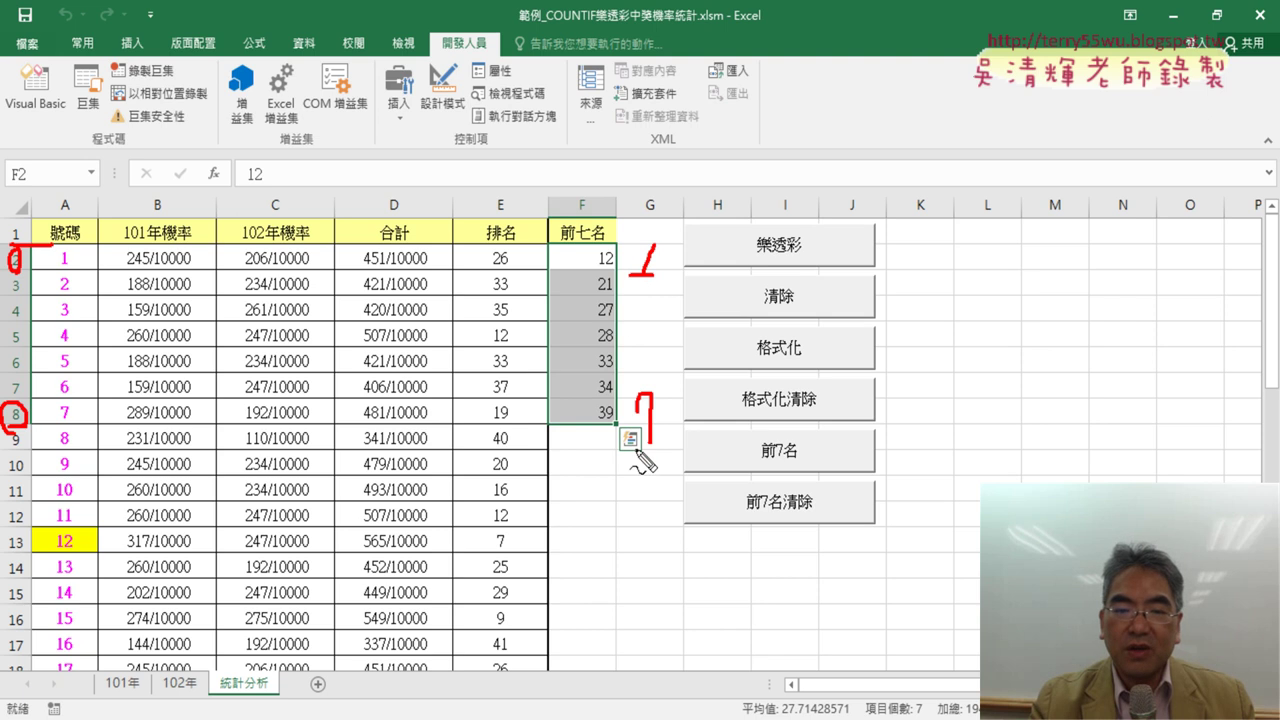
drag(634, 448, 666, 448)
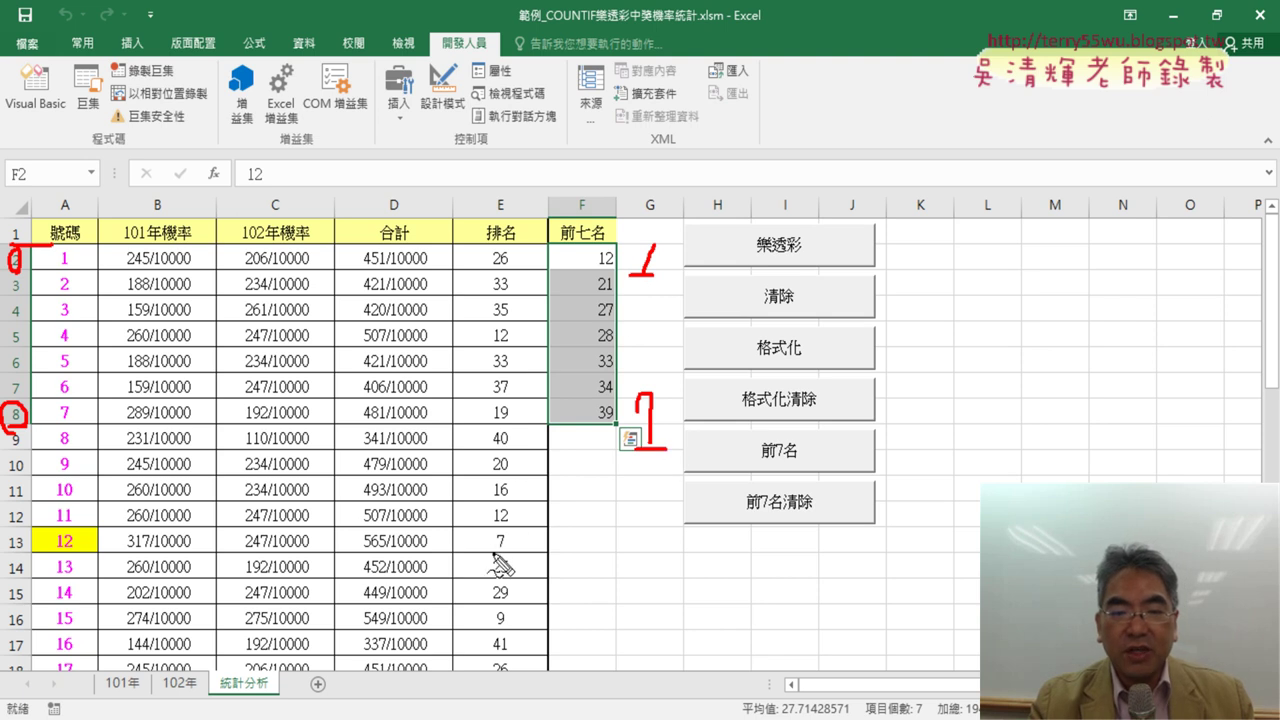
drag(492, 552, 490, 548)
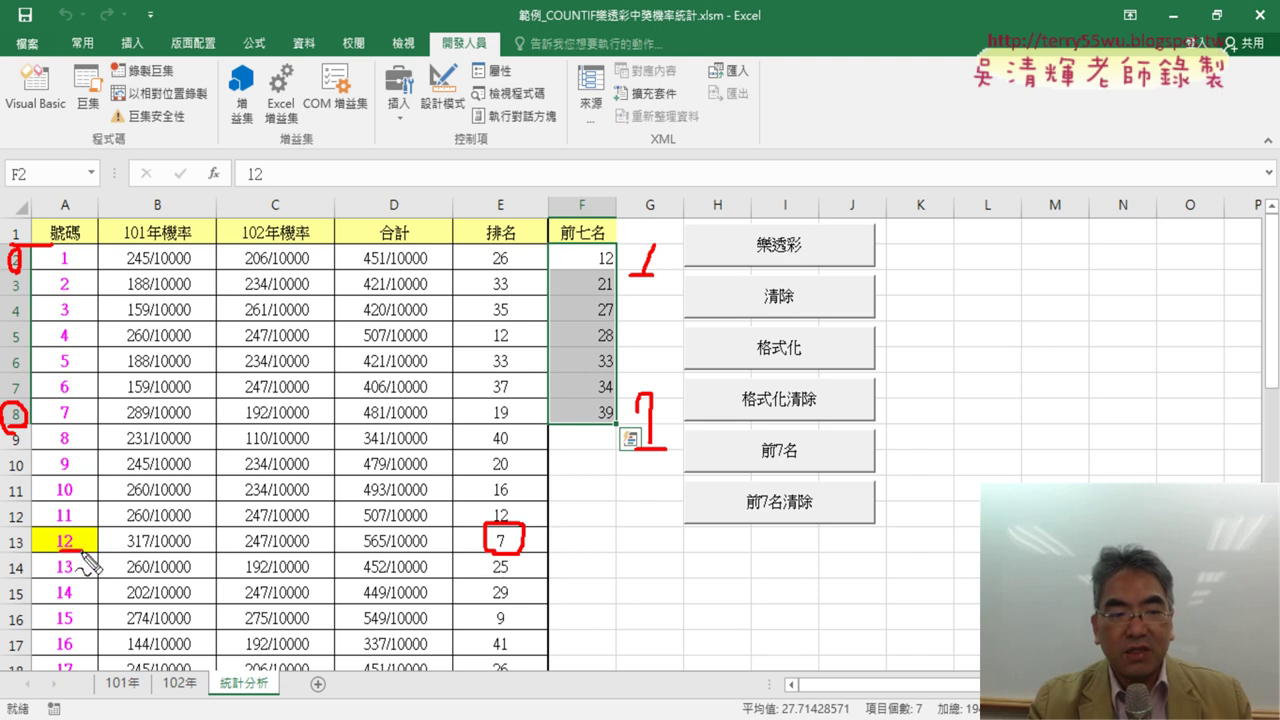
drag(72, 538, 62, 552)
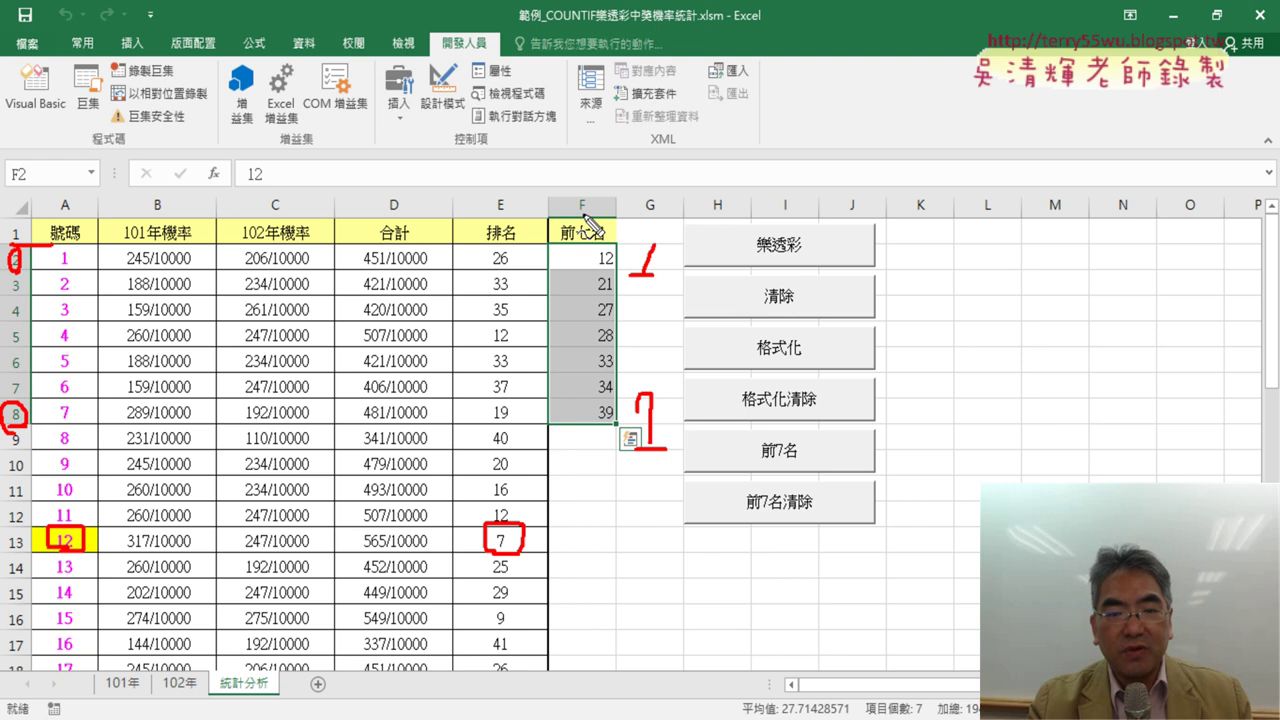
mouse_move(576, 405)
mouse_down()
mouse_move(577, 421)
mouse_move(612, 424)
mouse_up()
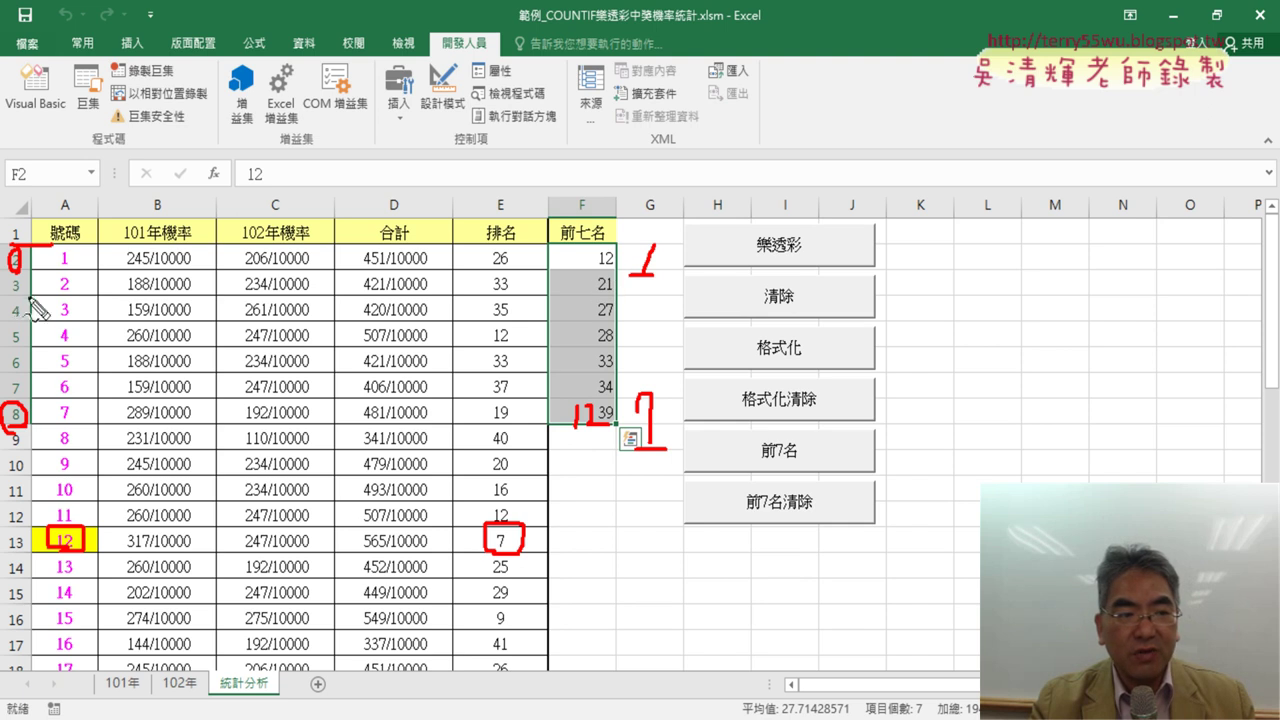
drag(22, 276, 30, 300)
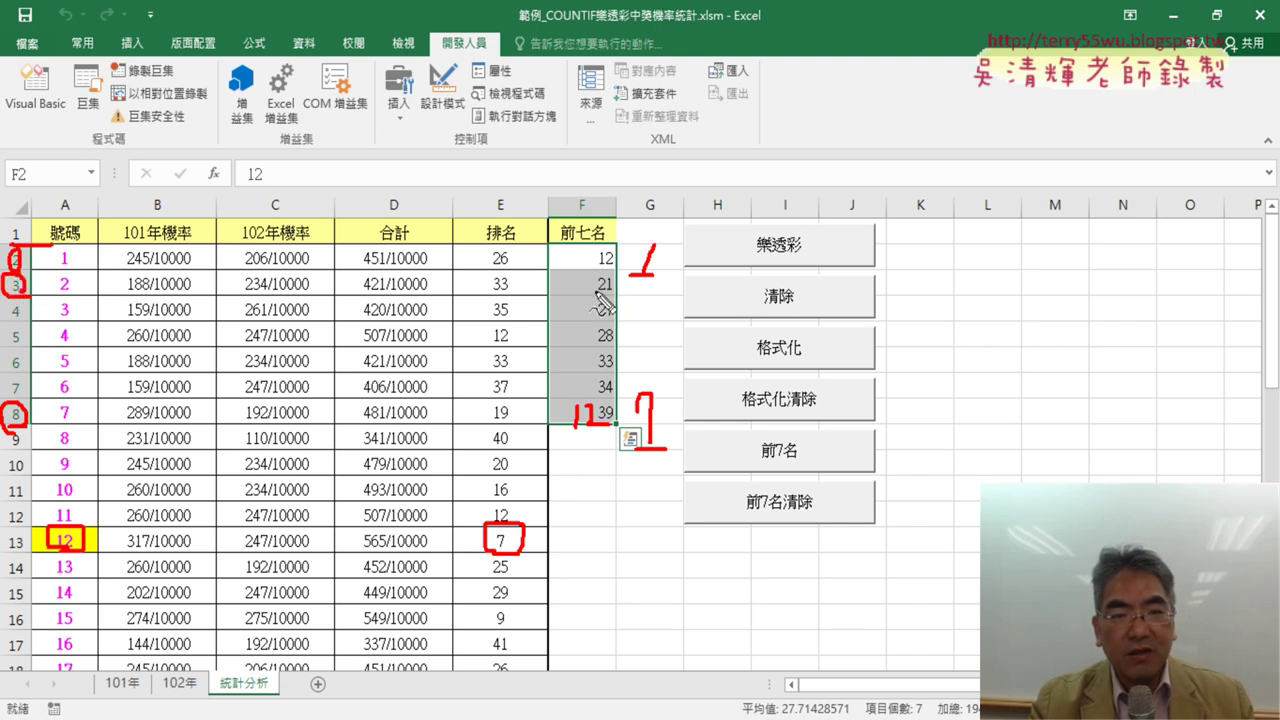
drag(612, 280, 604, 296)
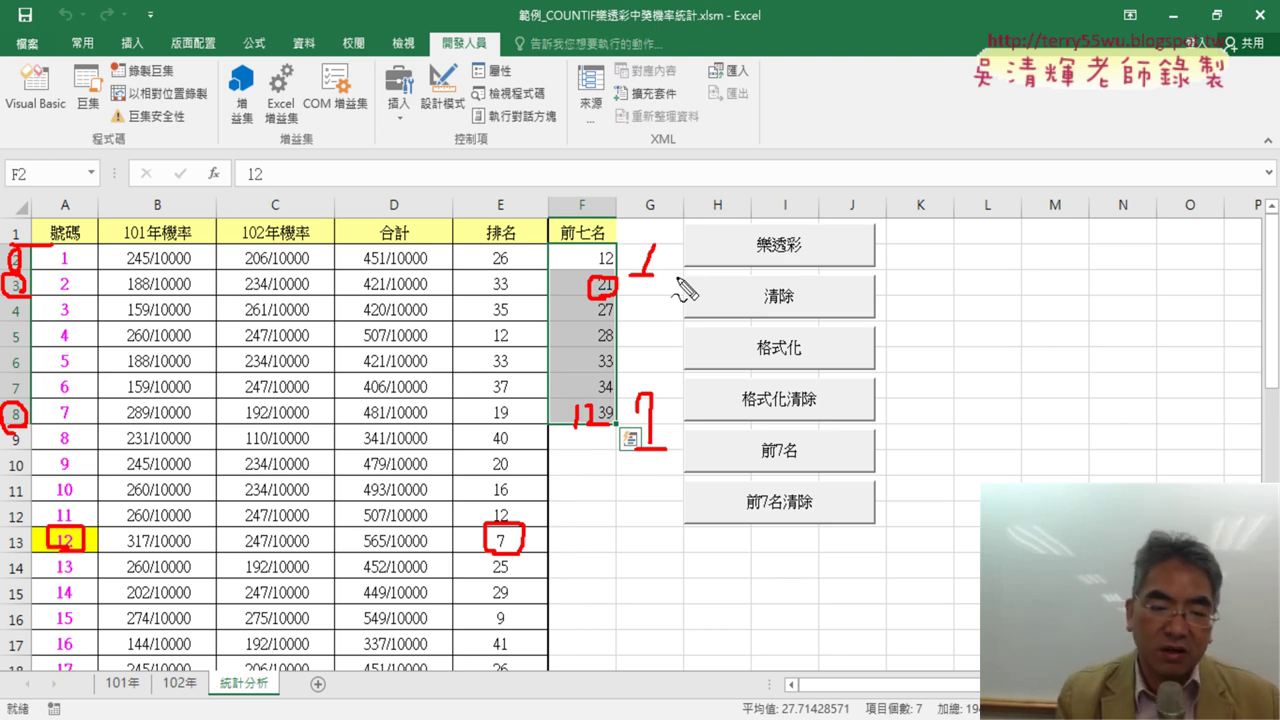
key(Escape)
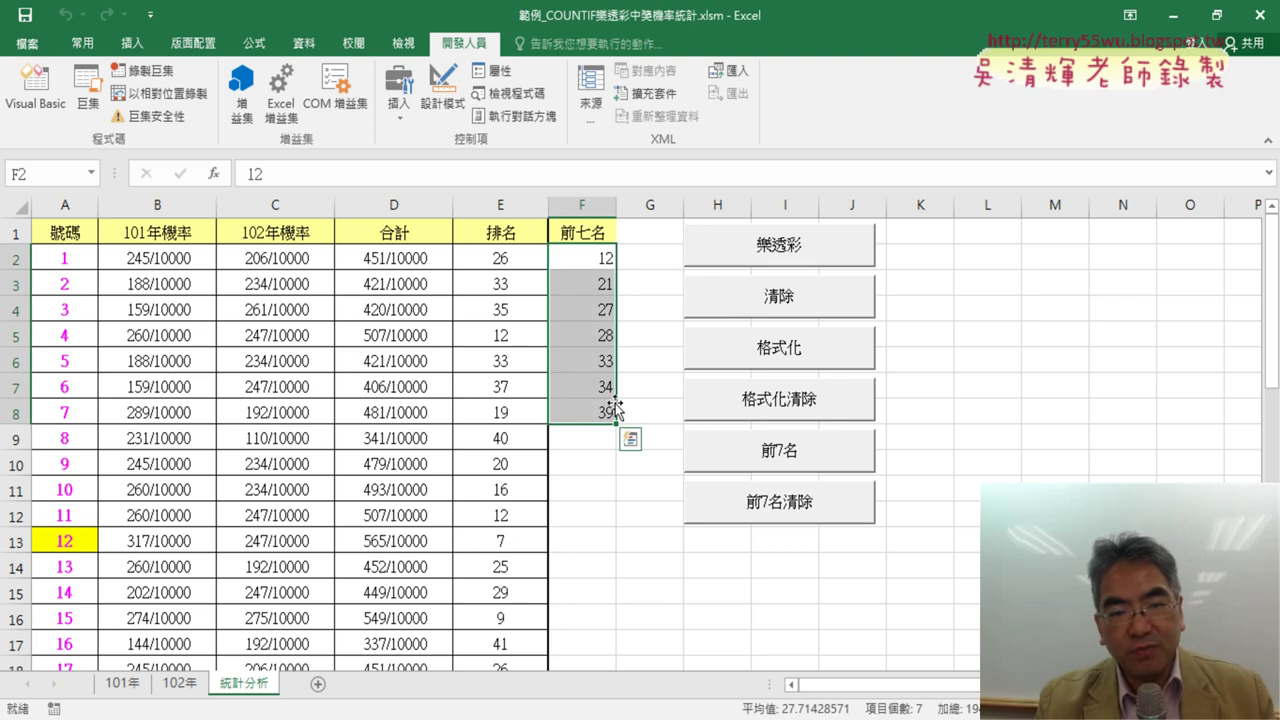
click(979, 444)
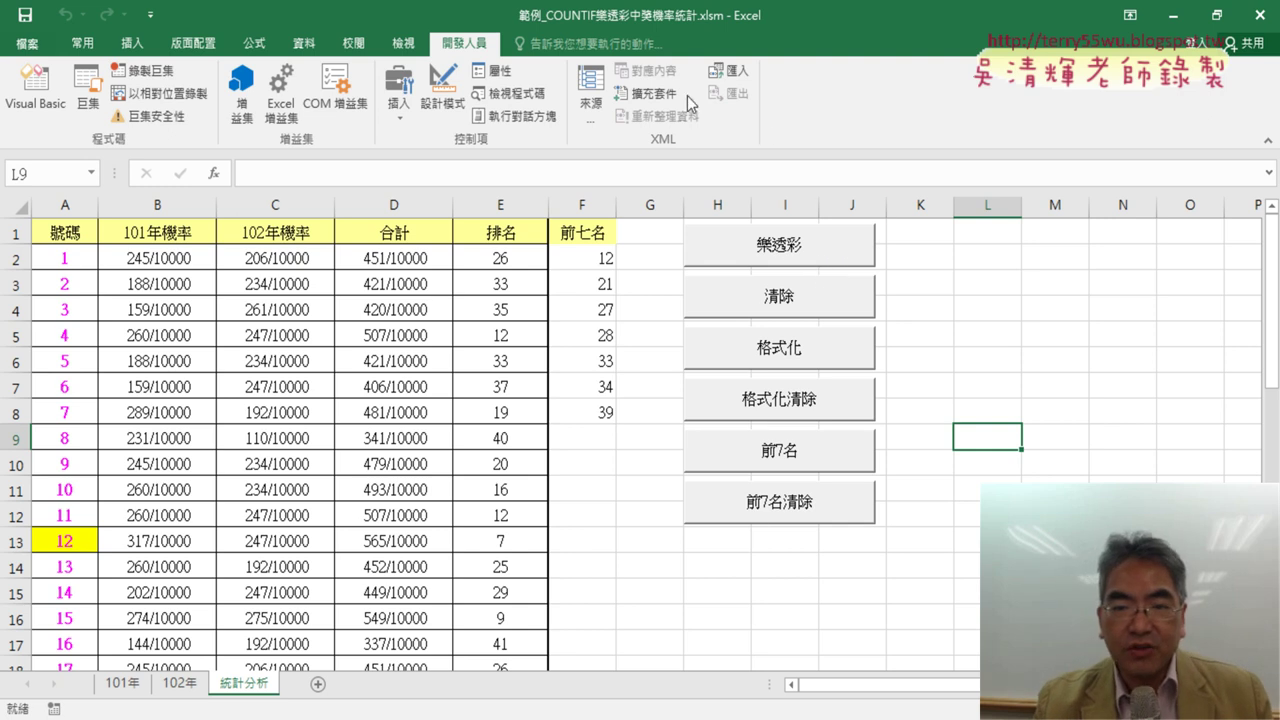
Delete all six existing macro buttons from the sheet.
ctrl+click(828, 258)
ctrl+click(805, 300)
ctrl+click(803, 347)
ctrl+click(805, 412)
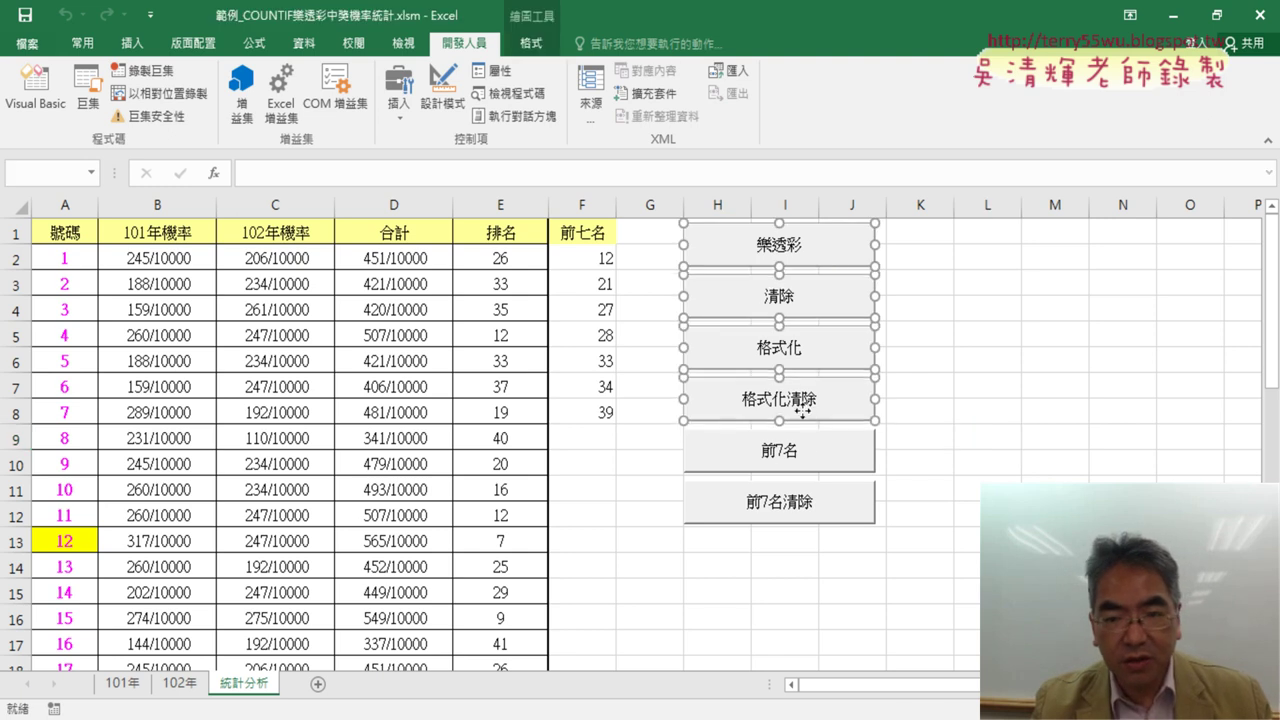
ctrl+click(805, 455)
ctrl+click(790, 503)
key(Delete)
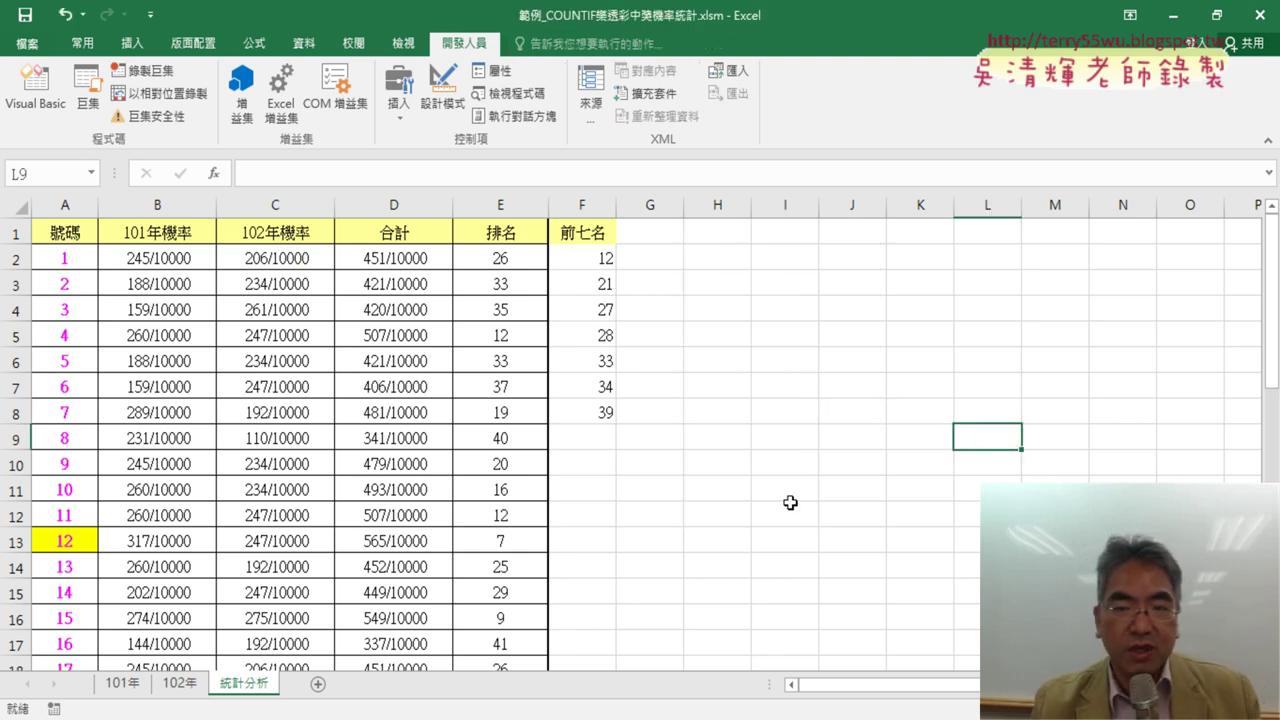
Draw a new form button across H1:J3 and assign it the 樂透彩 macro.
click(400, 114)
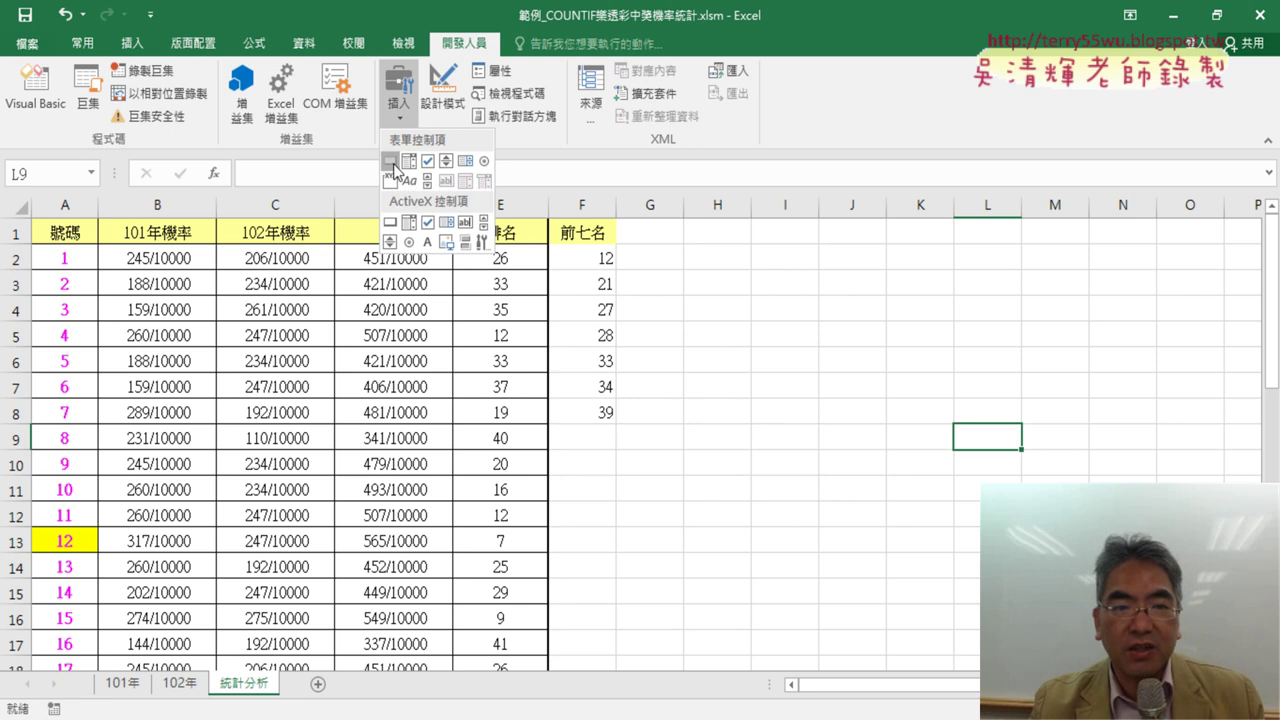
click(390, 162)
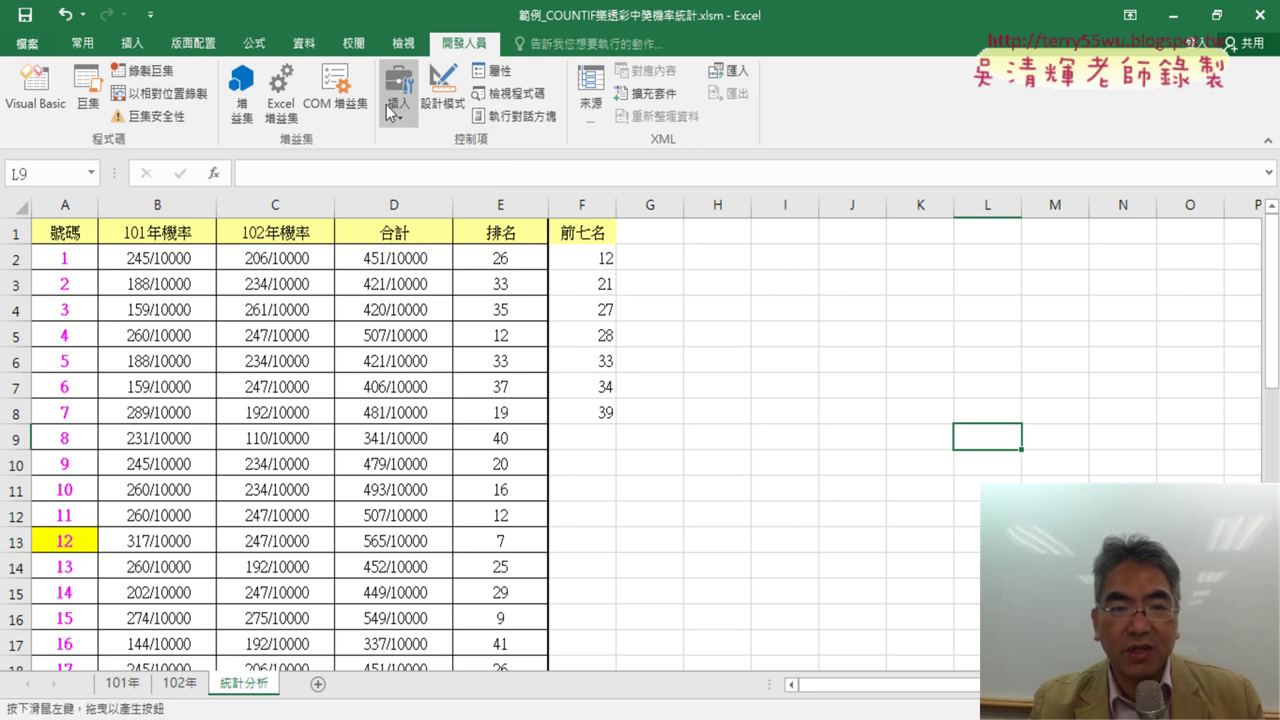
click(399, 112)
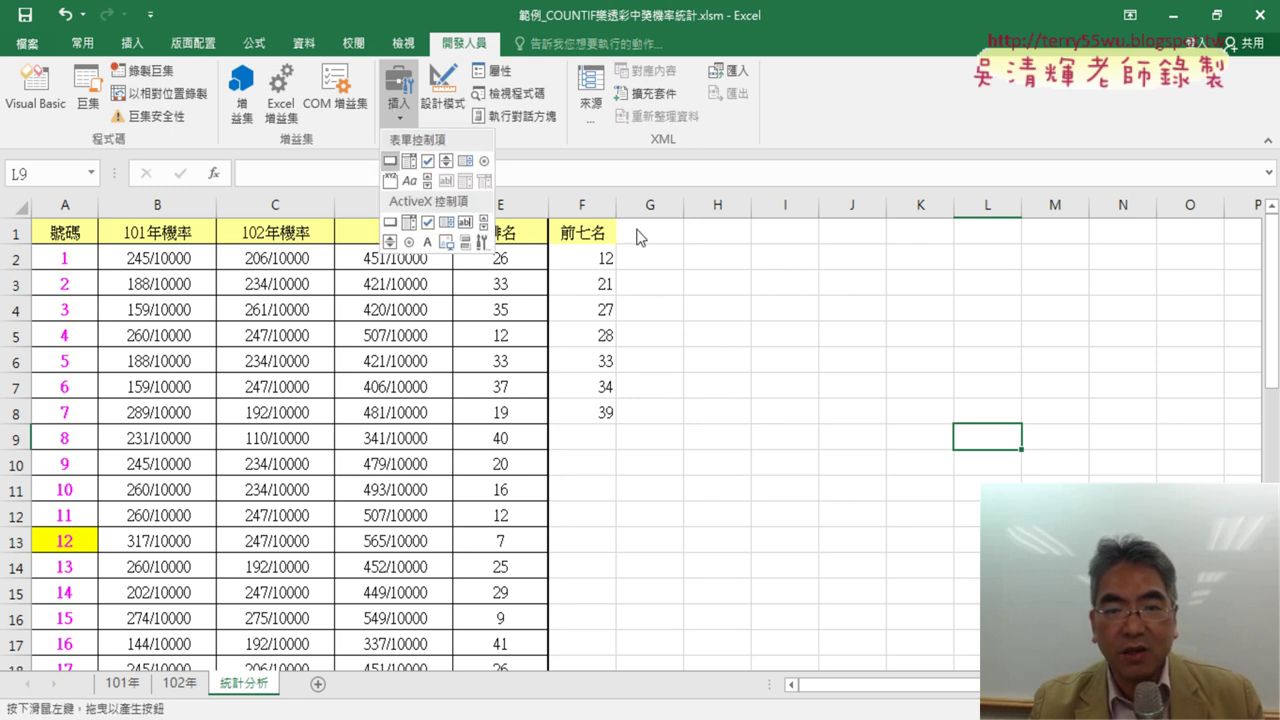
drag(702, 235, 893, 283)
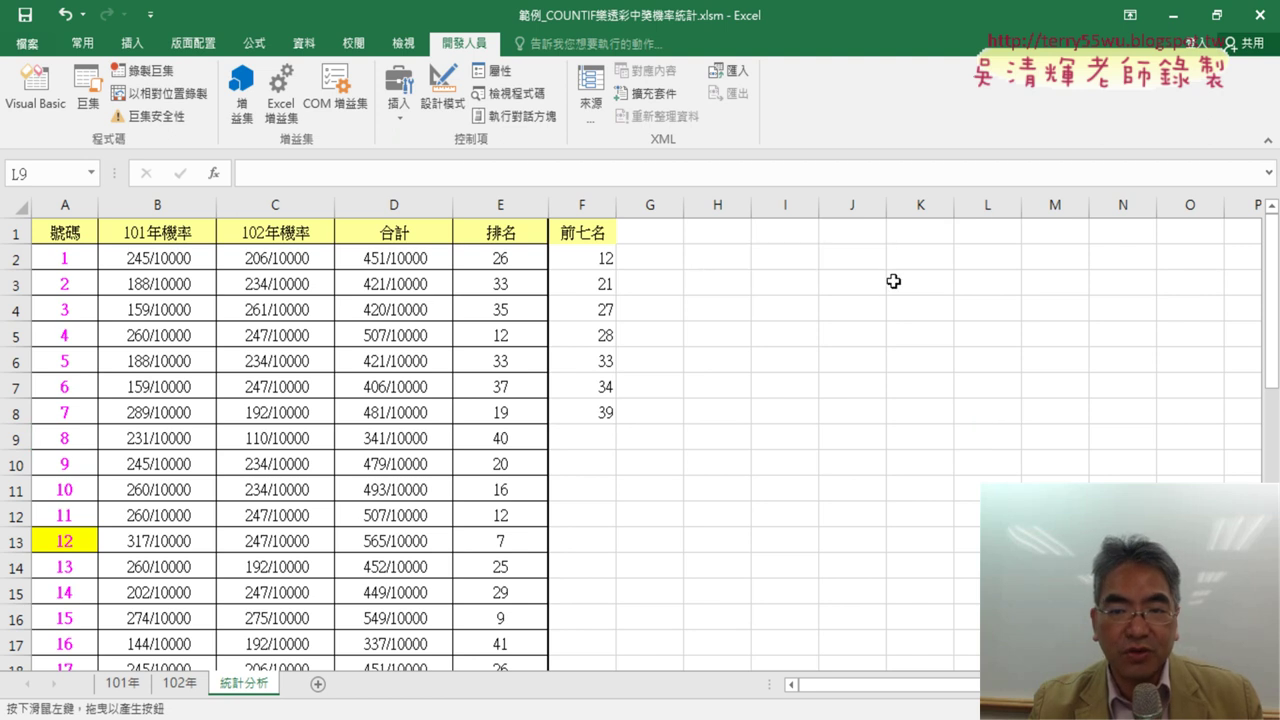
click(660, 211)
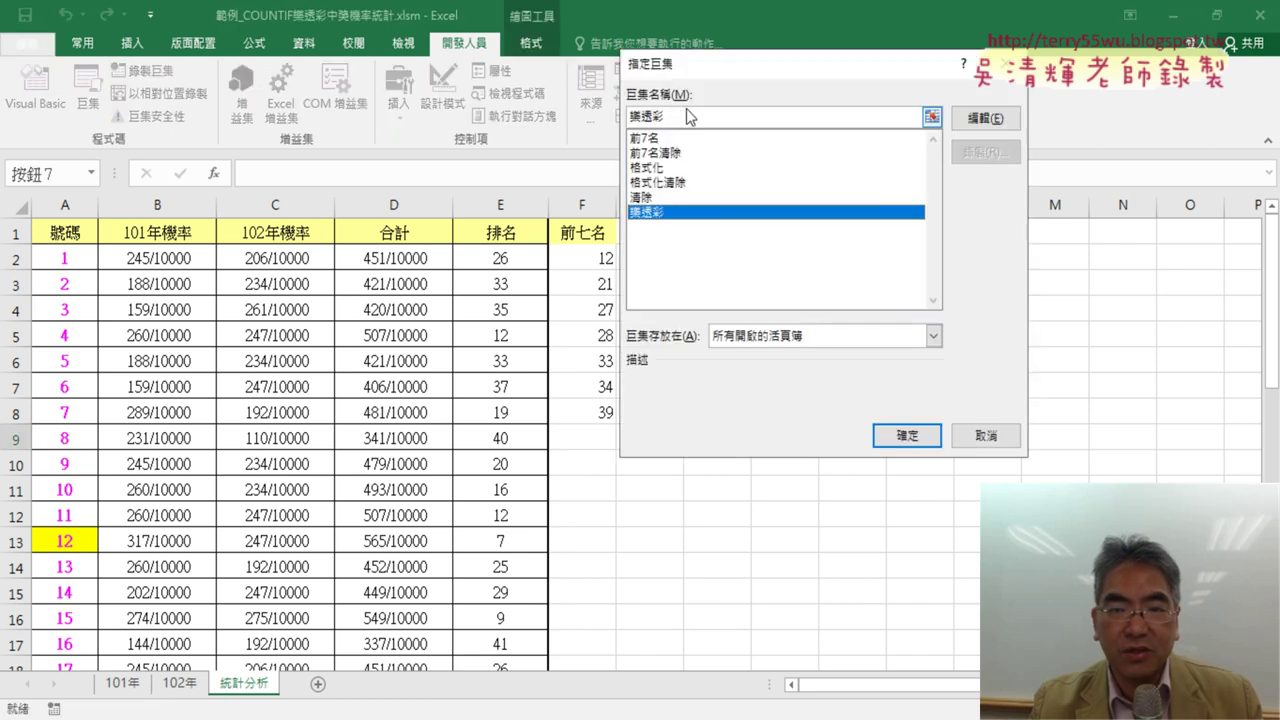
double_click(647, 116)
right_click(649, 110)
click(690, 147)
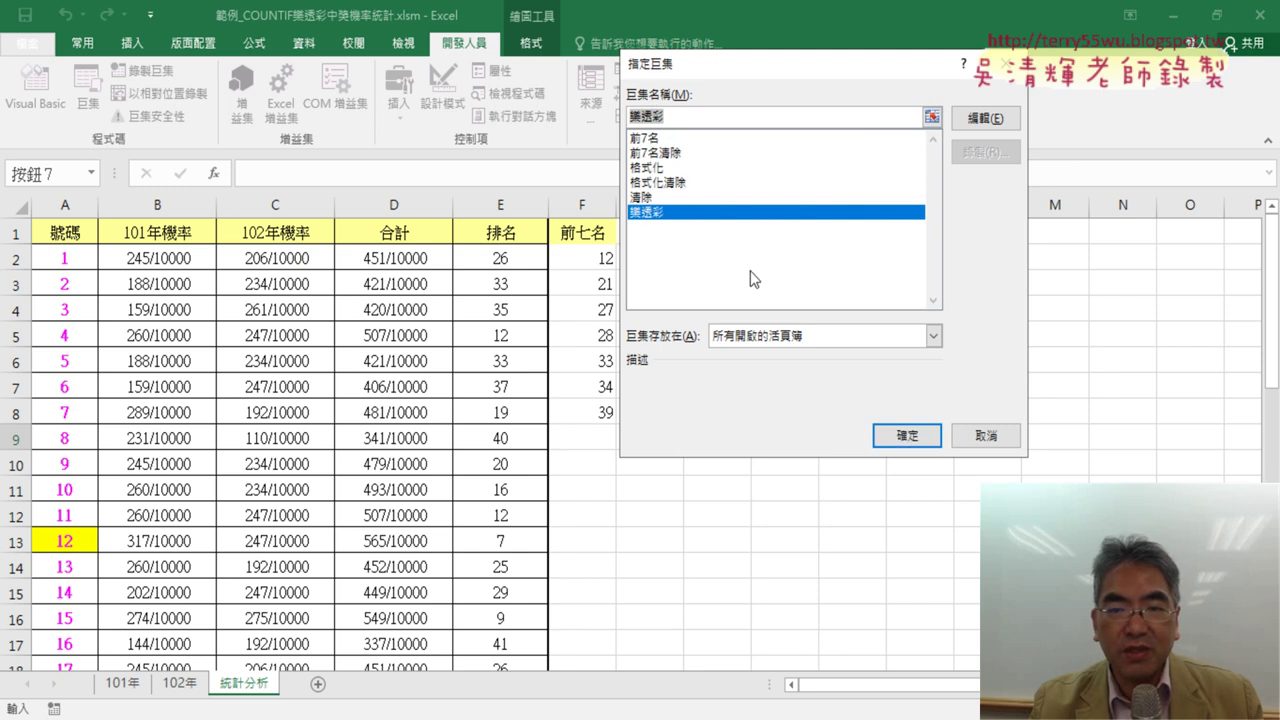
click(906, 435)
Change the new button's caption to 樂透彩.
click(800, 252)
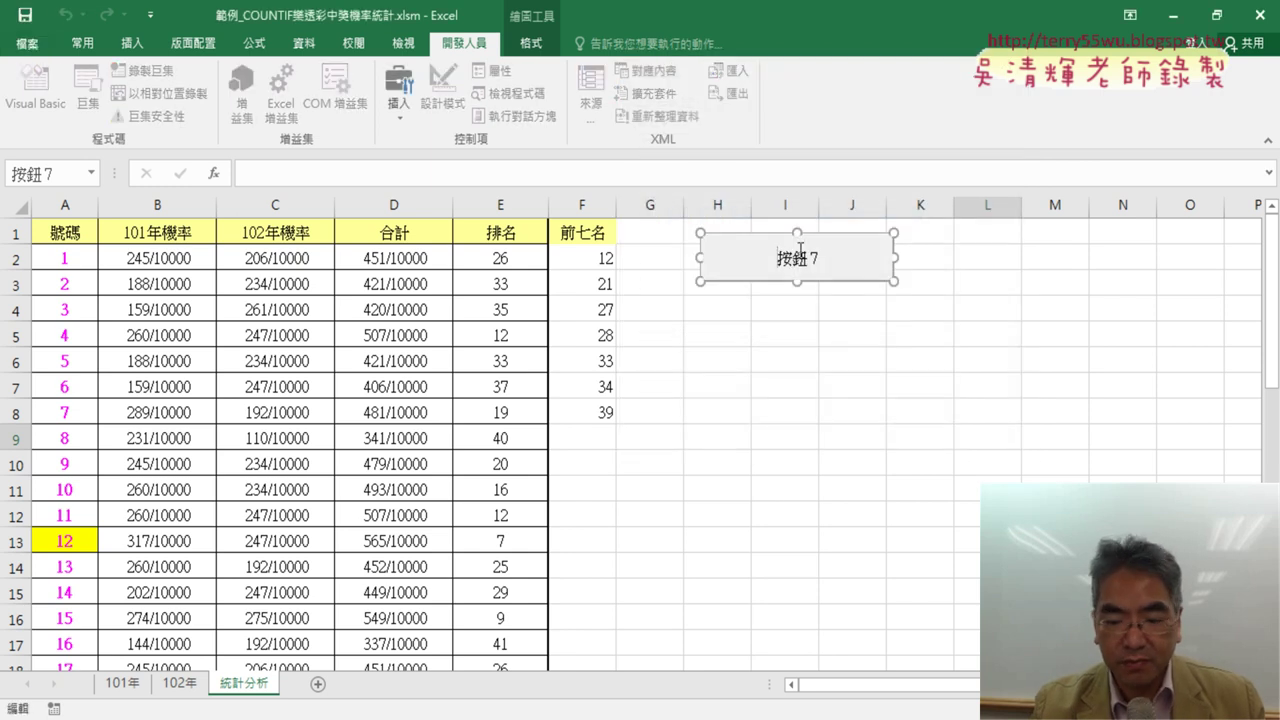
key(ctrl+a)
key(Delete)
text(樂透彩)
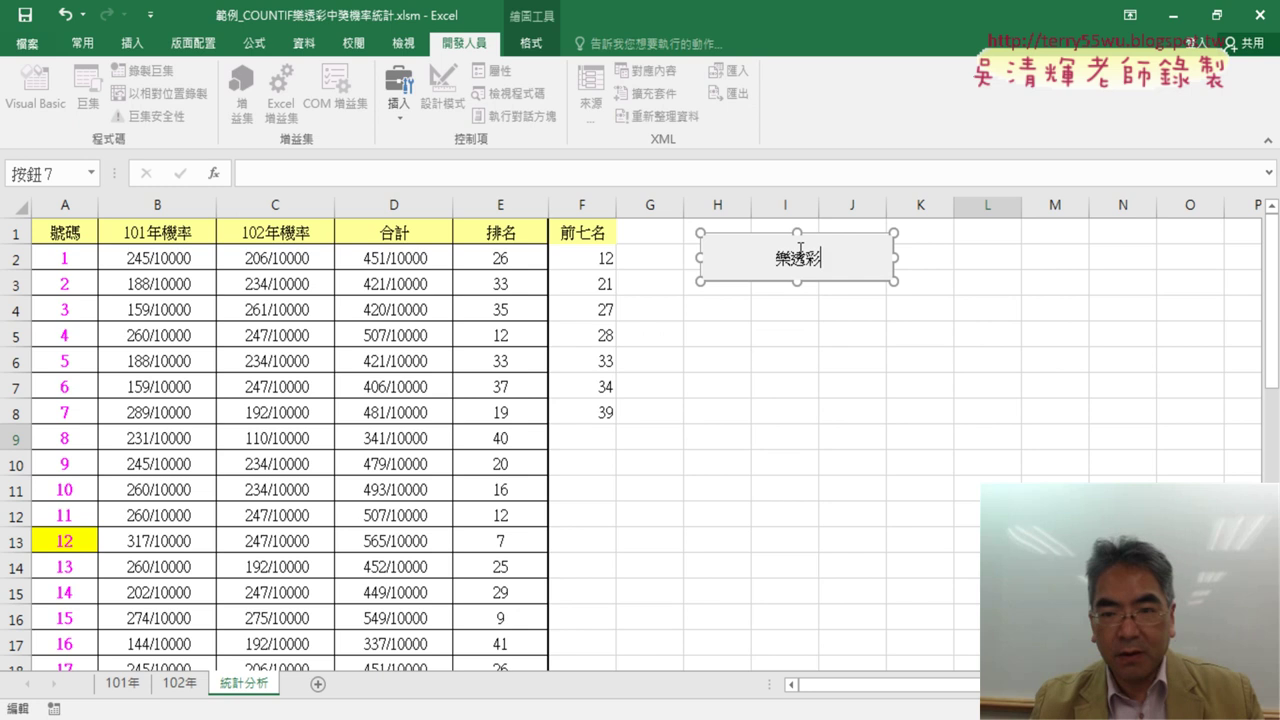
click(810, 314)
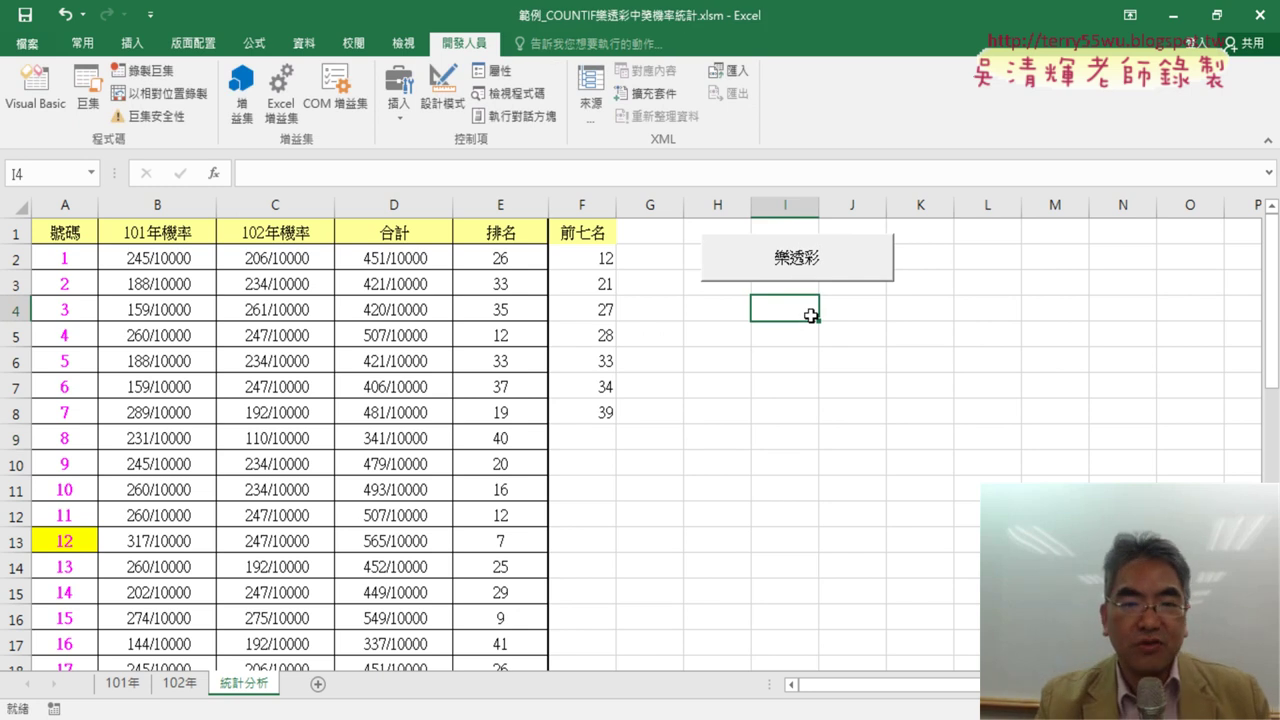
Copy the 樂透彩 button and paste copies at H3, H5 and H7.
right_click(788, 253)
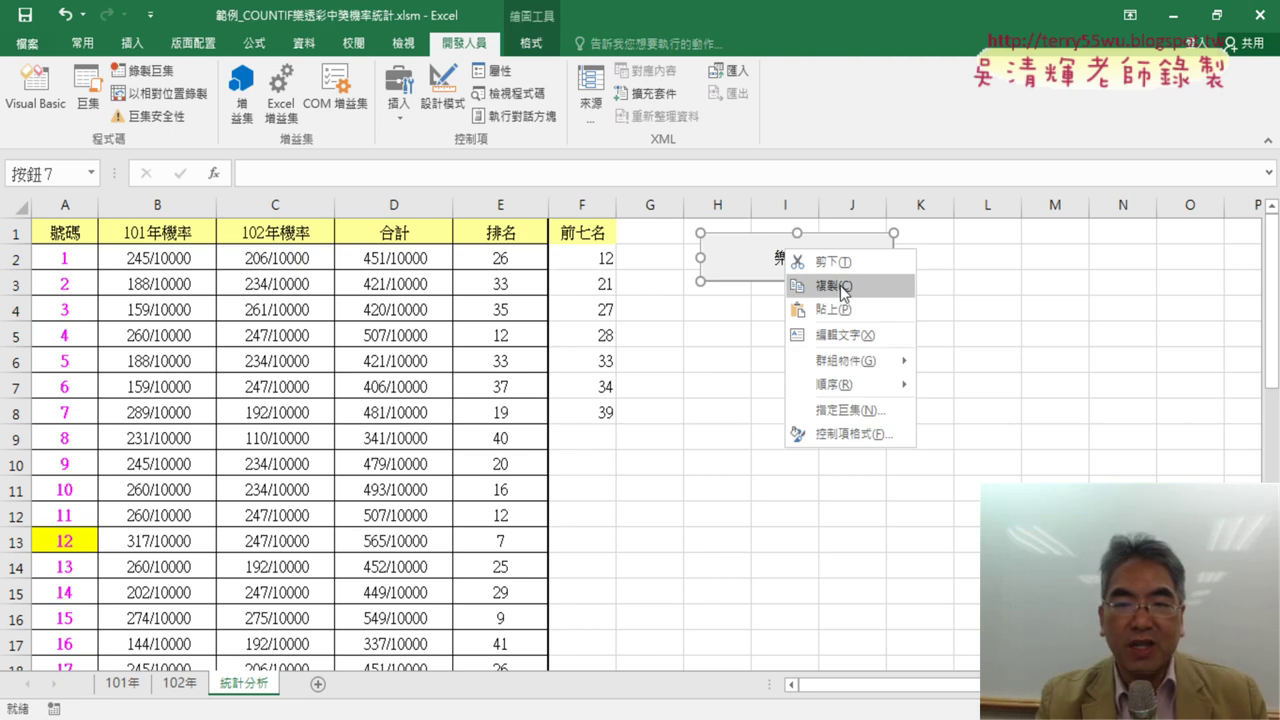
click(840, 285)
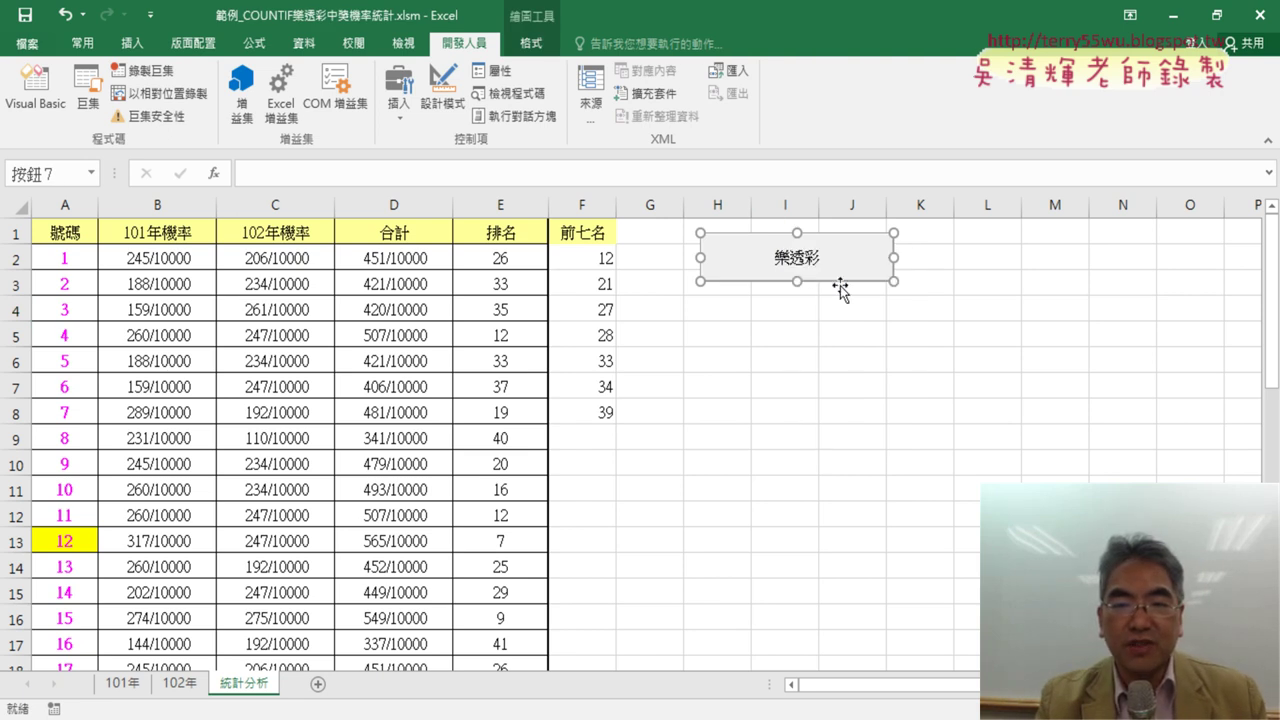
click(700, 294)
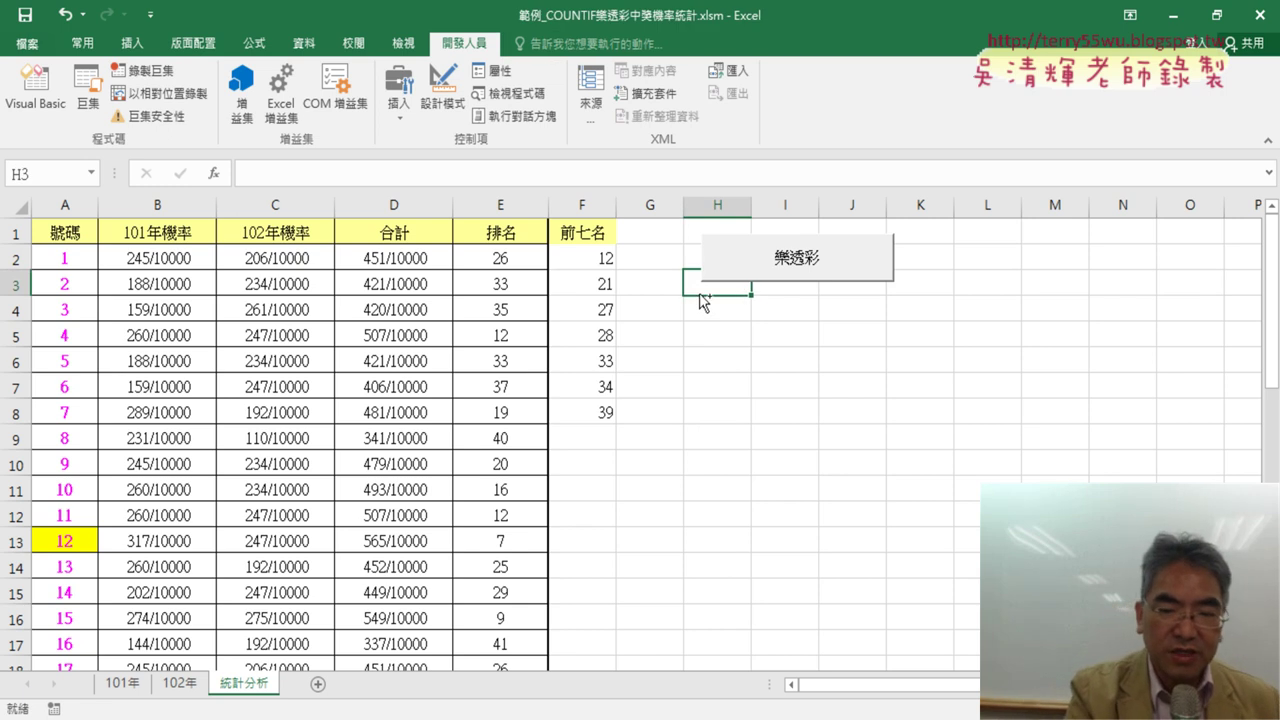
key(ctrl+v)
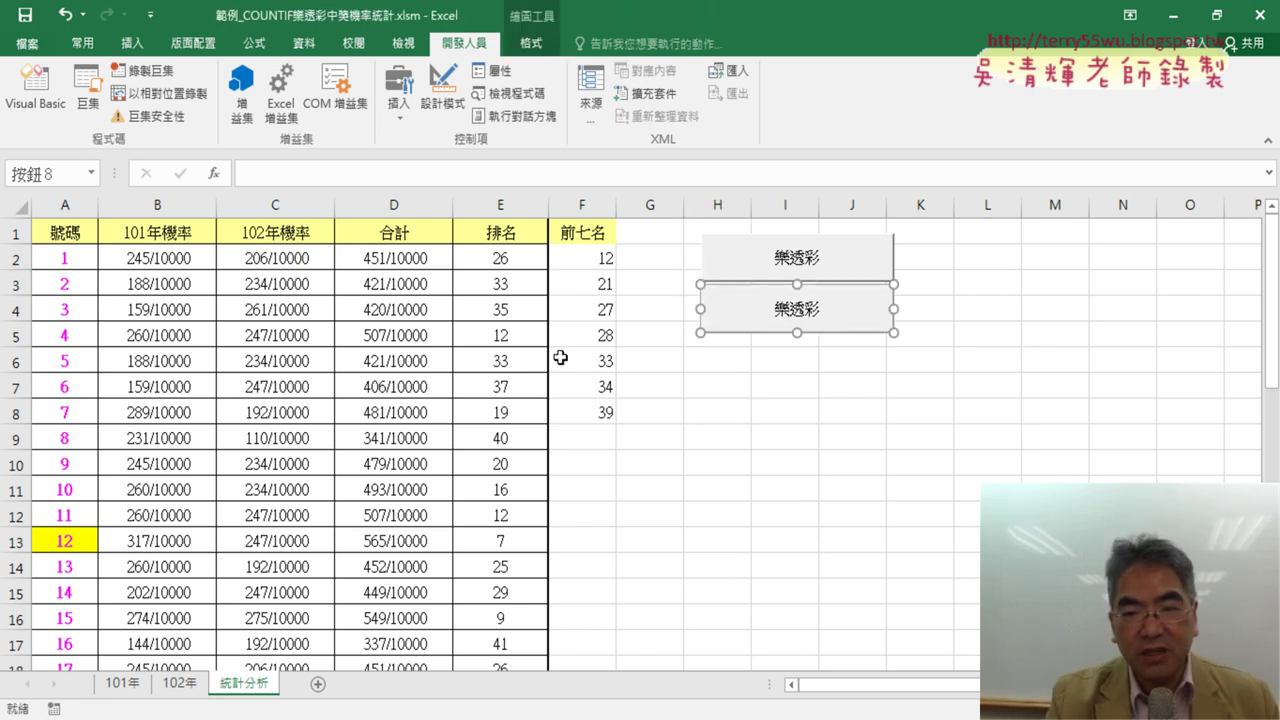
click(688, 339)
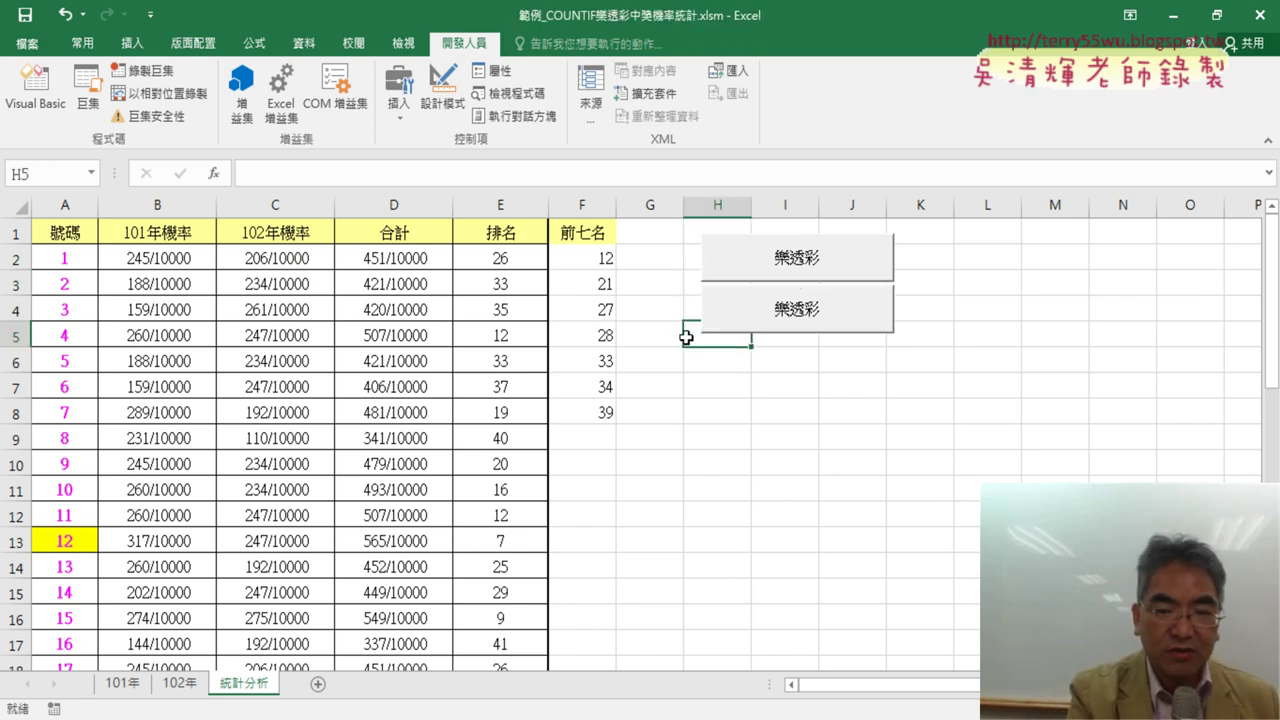
key(ctrl+v)
click(692, 383)
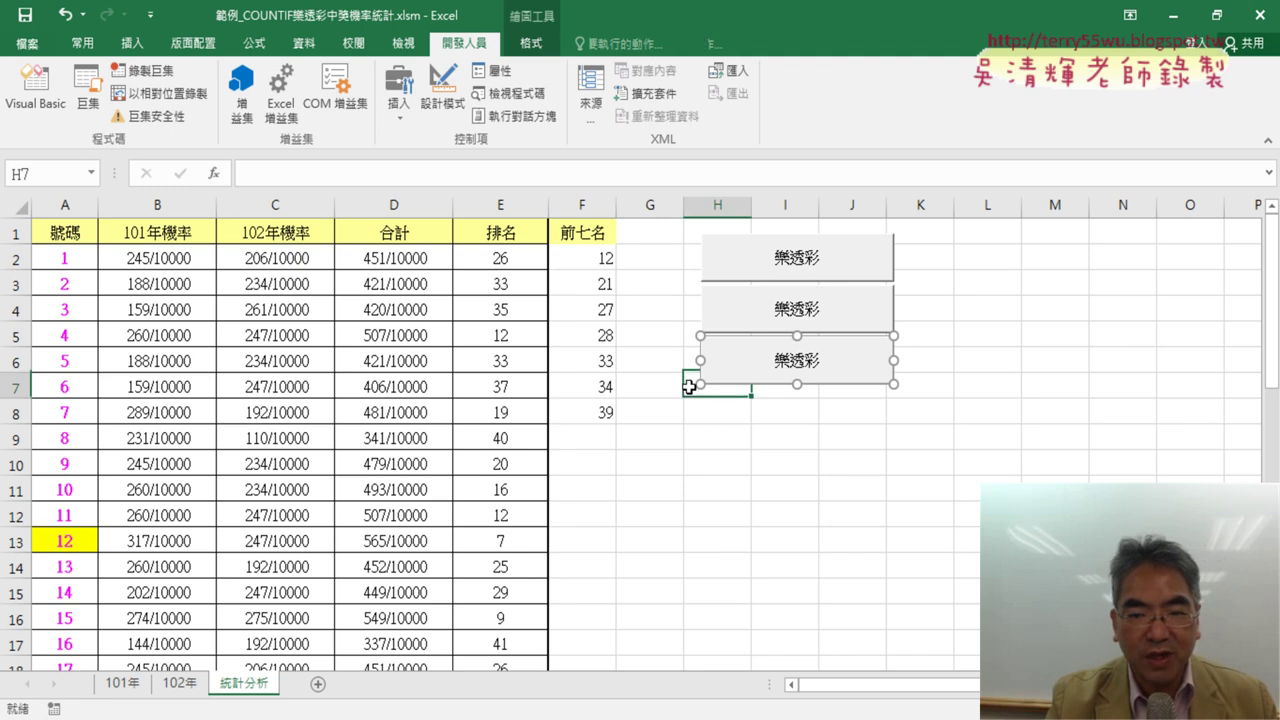
key(ctrl+v)
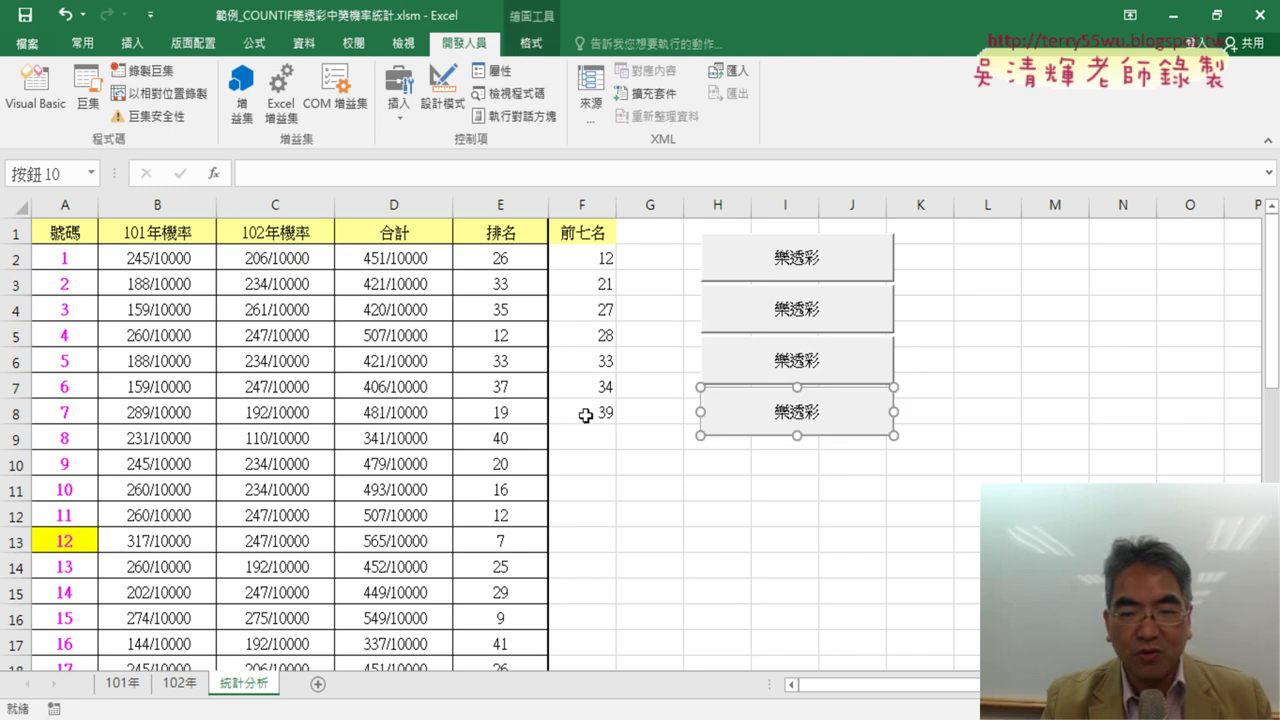
Paste two more 樂透彩 copies further down, down to H11.
click(690, 436)
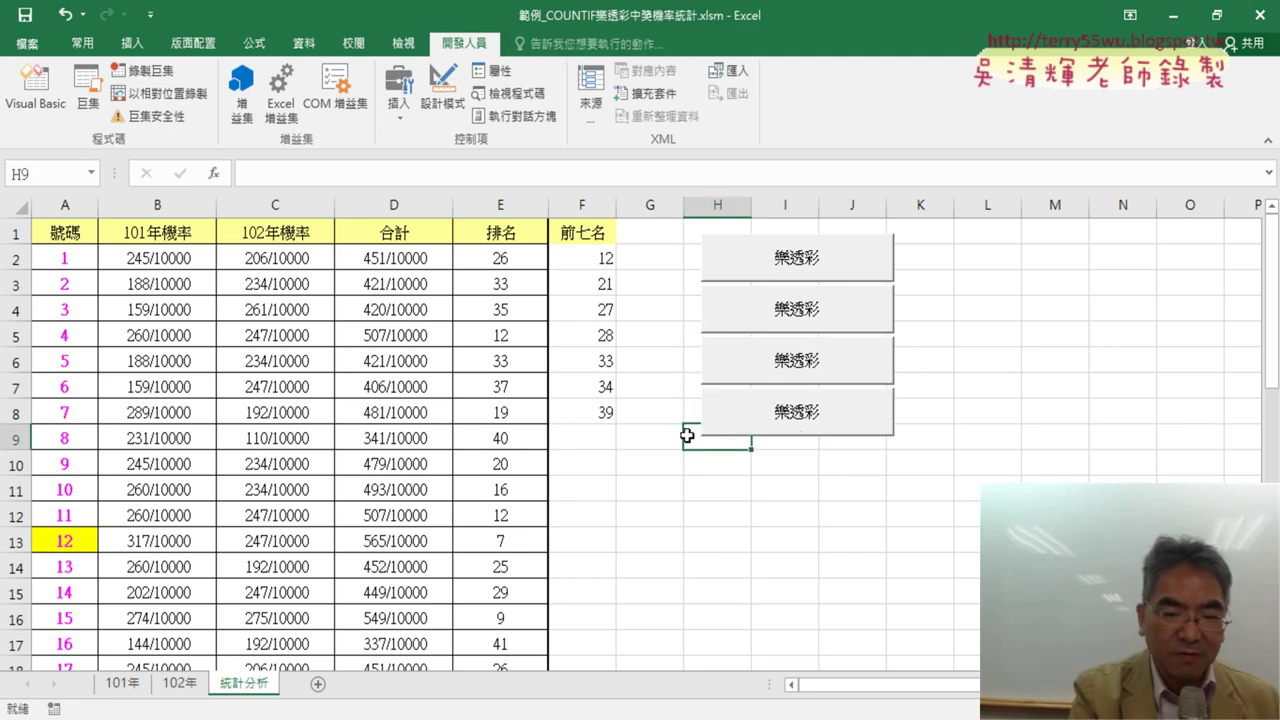
key(ctrl+v)
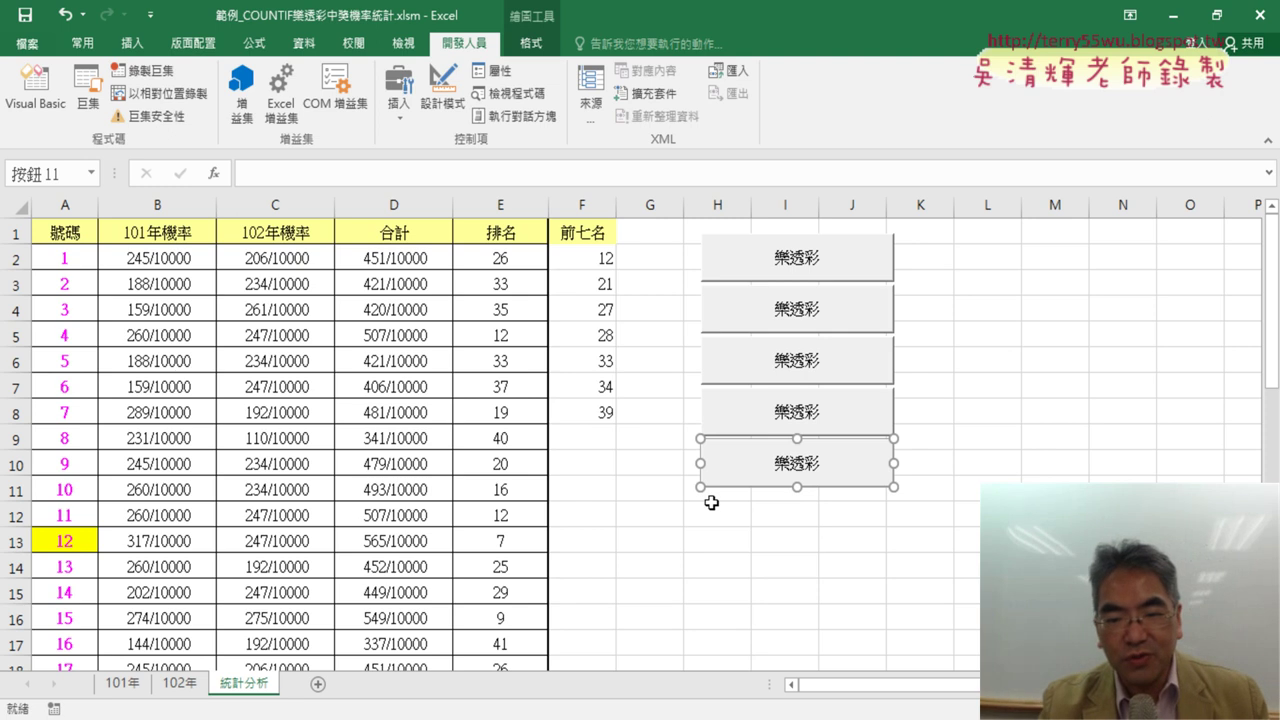
click(697, 494)
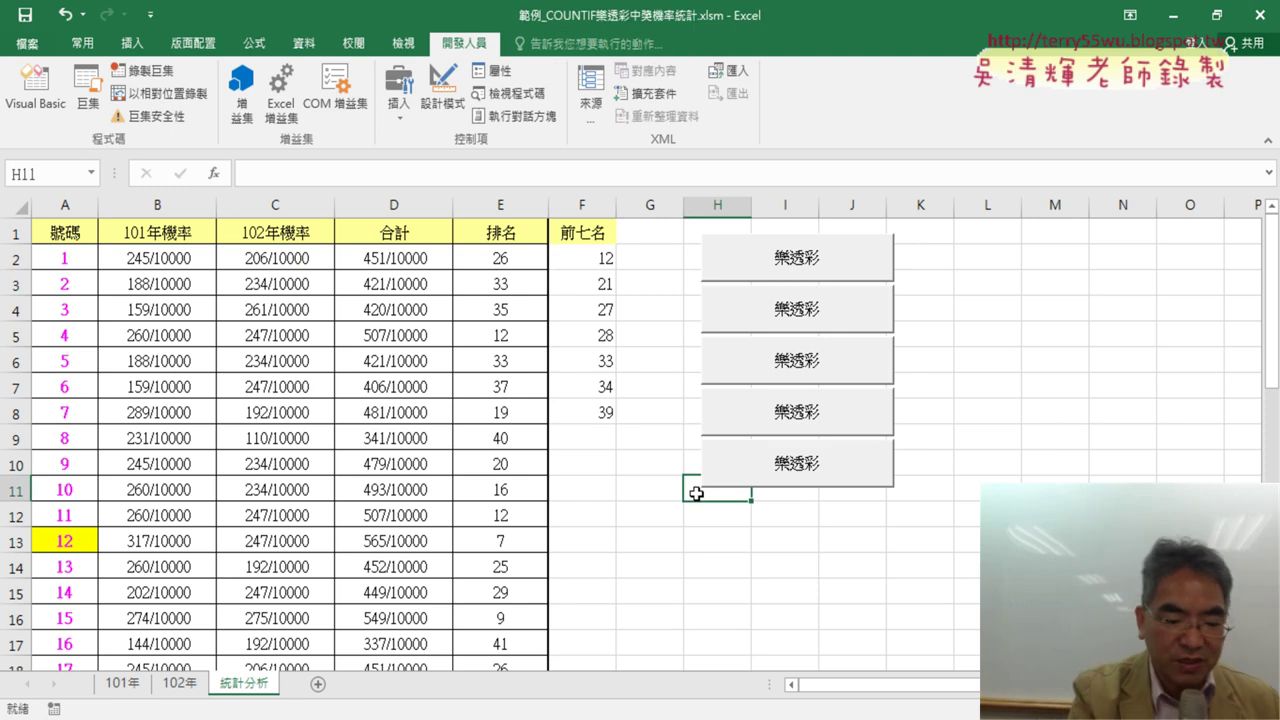
key(ctrl+v)
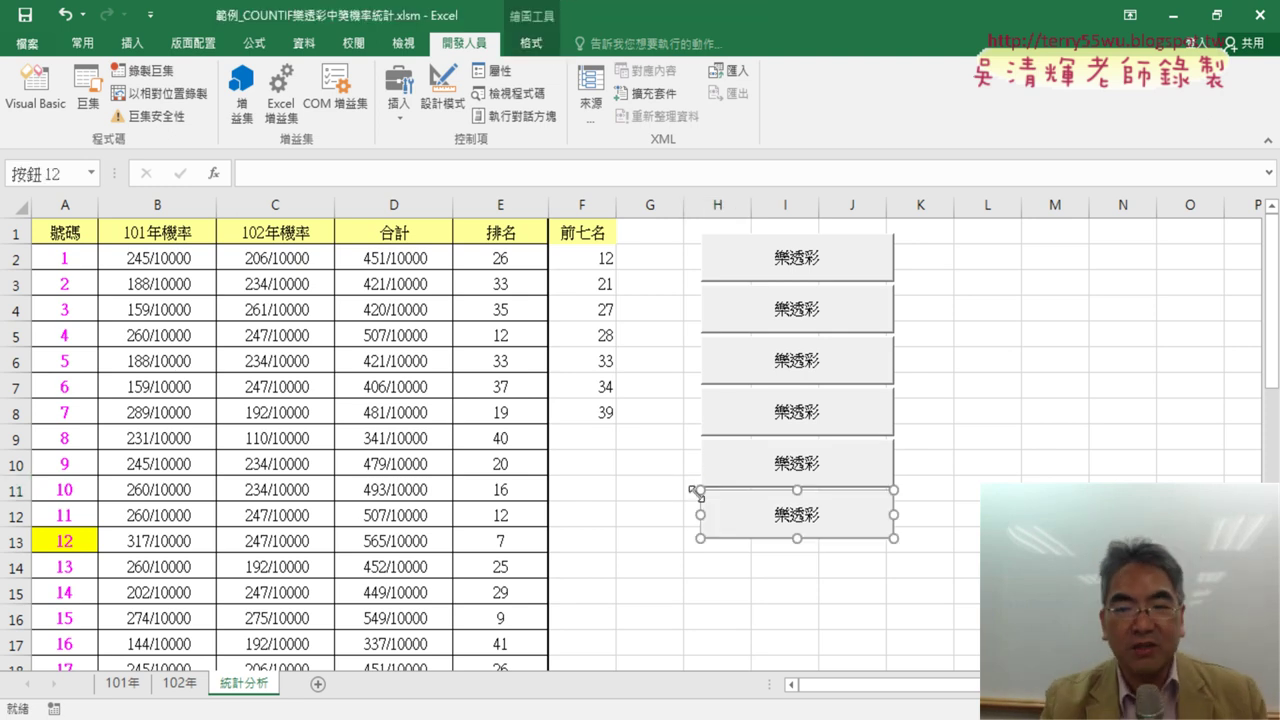
right_click(798, 302)
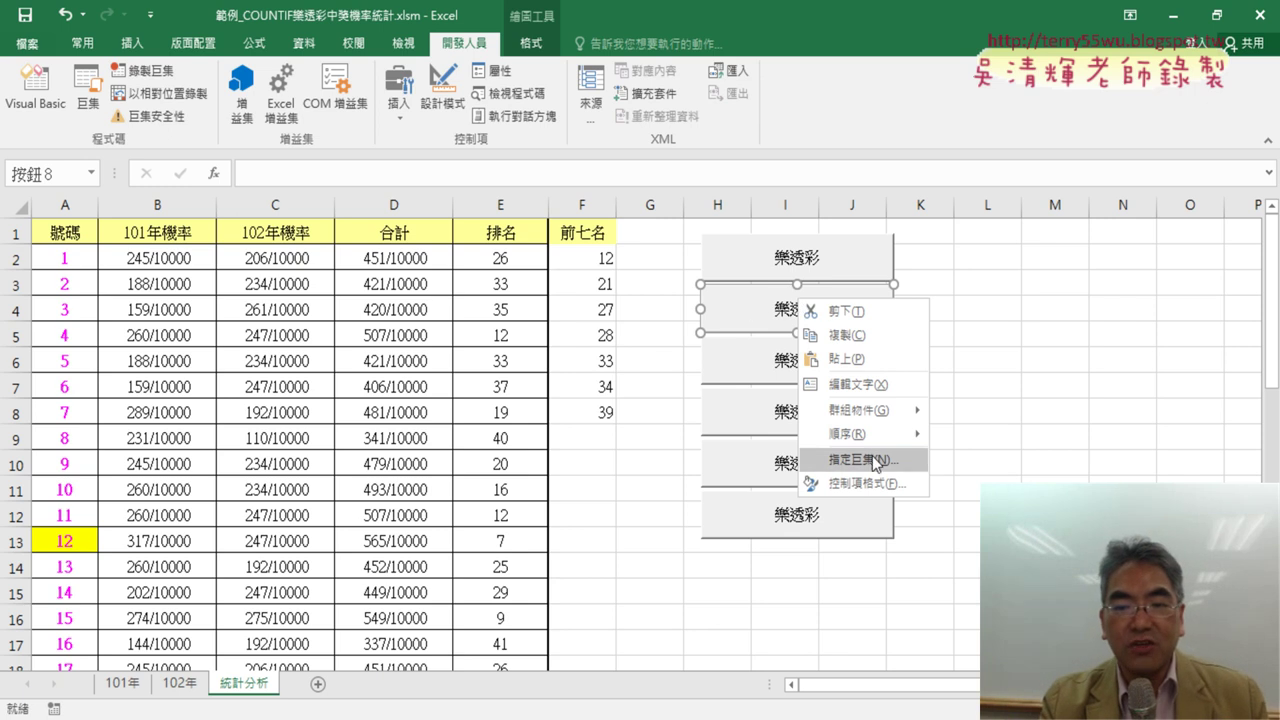
Assign the 清除 macro to the second button and caption it 清除.
click(874, 461)
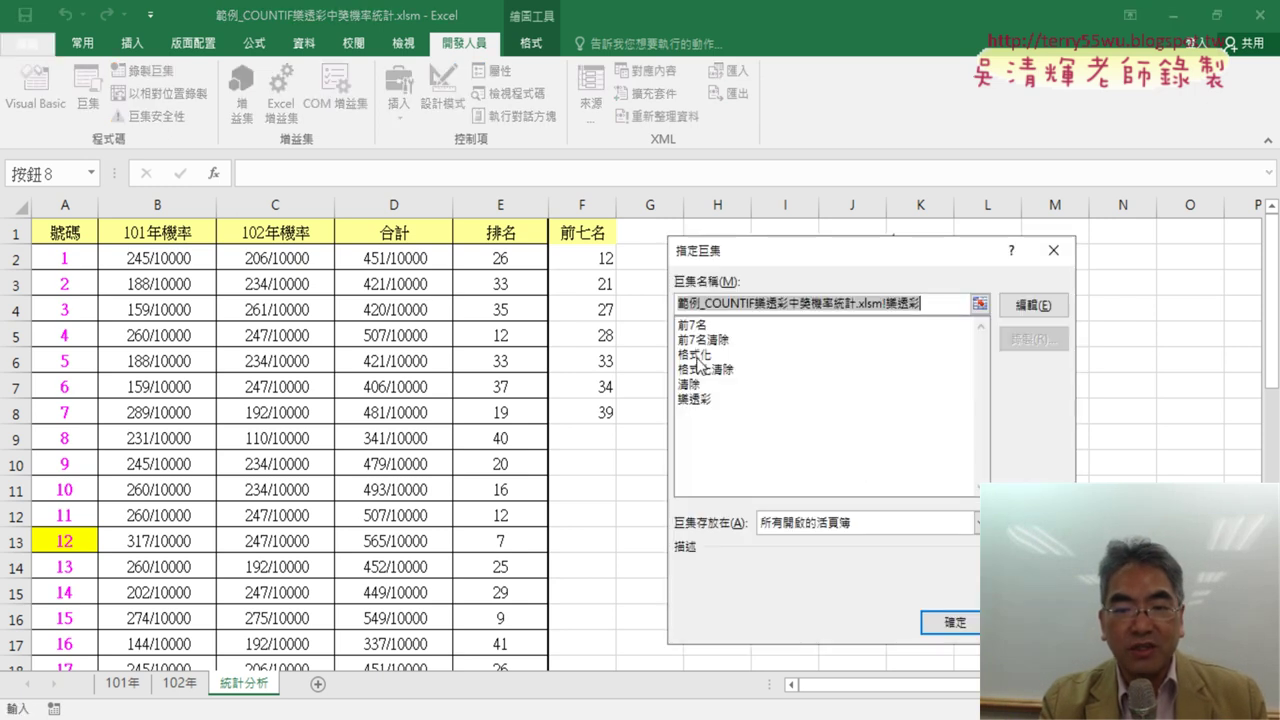
click(698, 385)
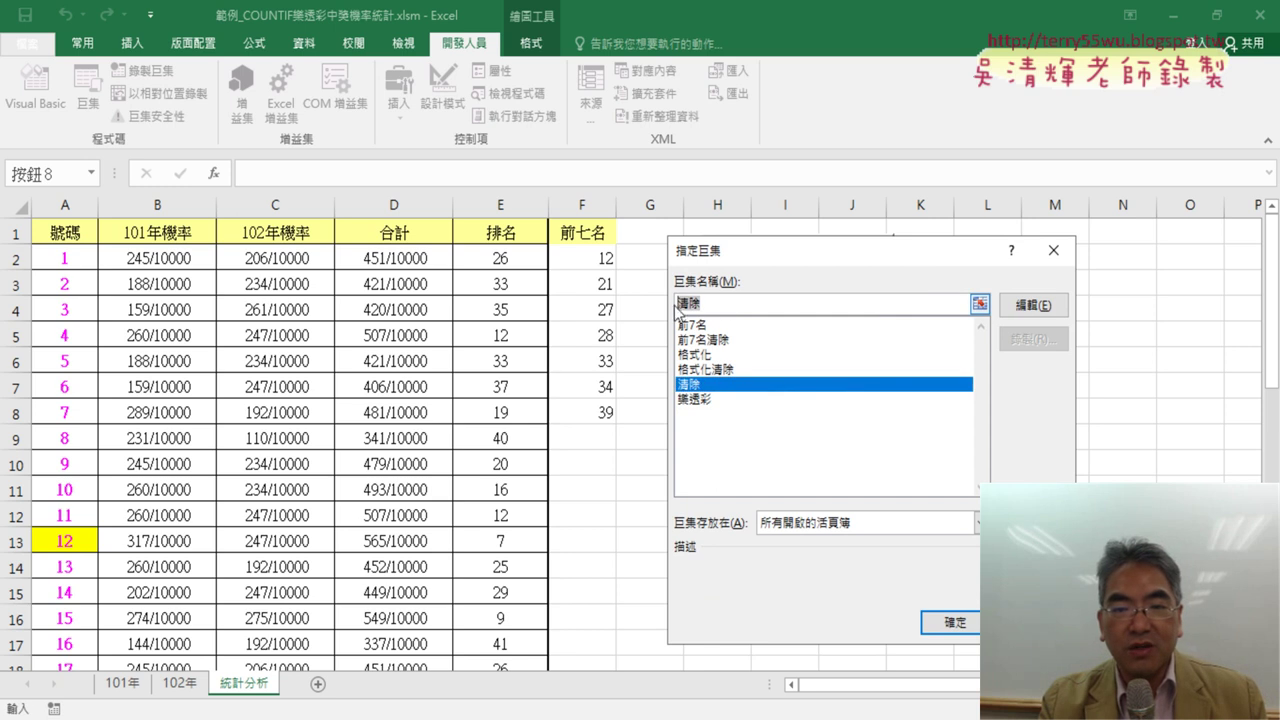
right_click(681, 296)
click(751, 336)
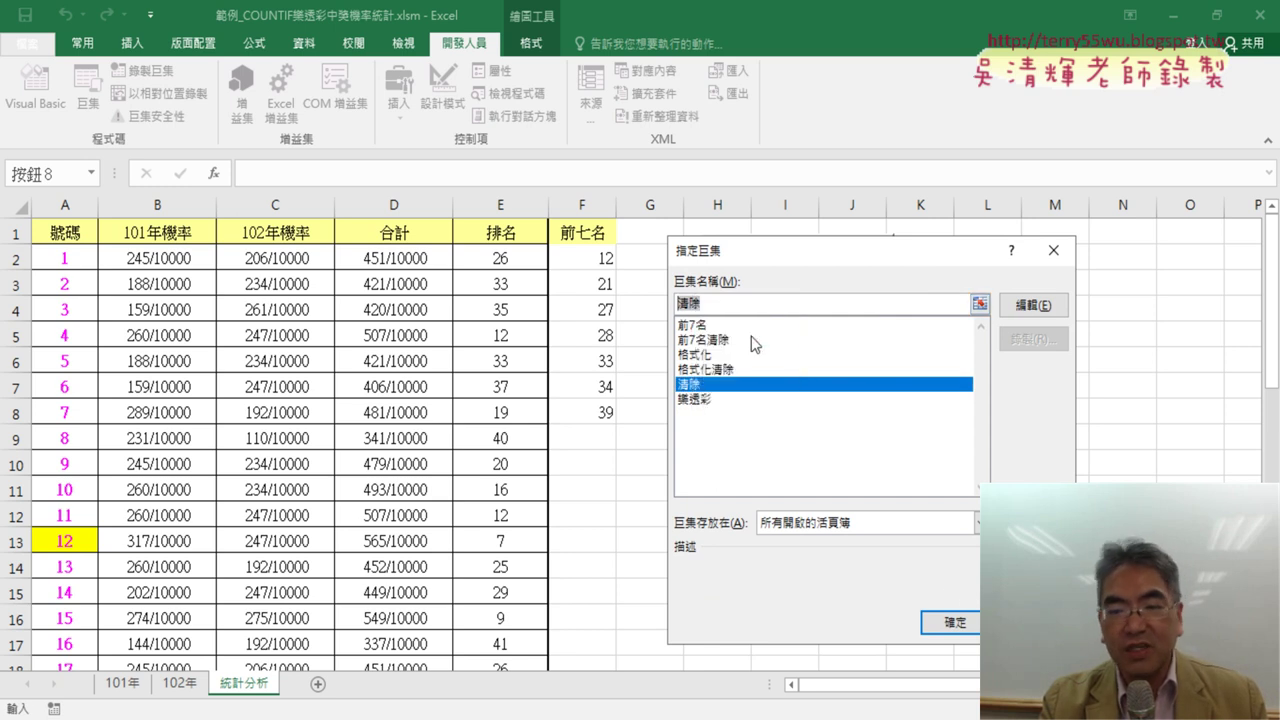
click(957, 617)
double_click(797, 309)
key(Delete)
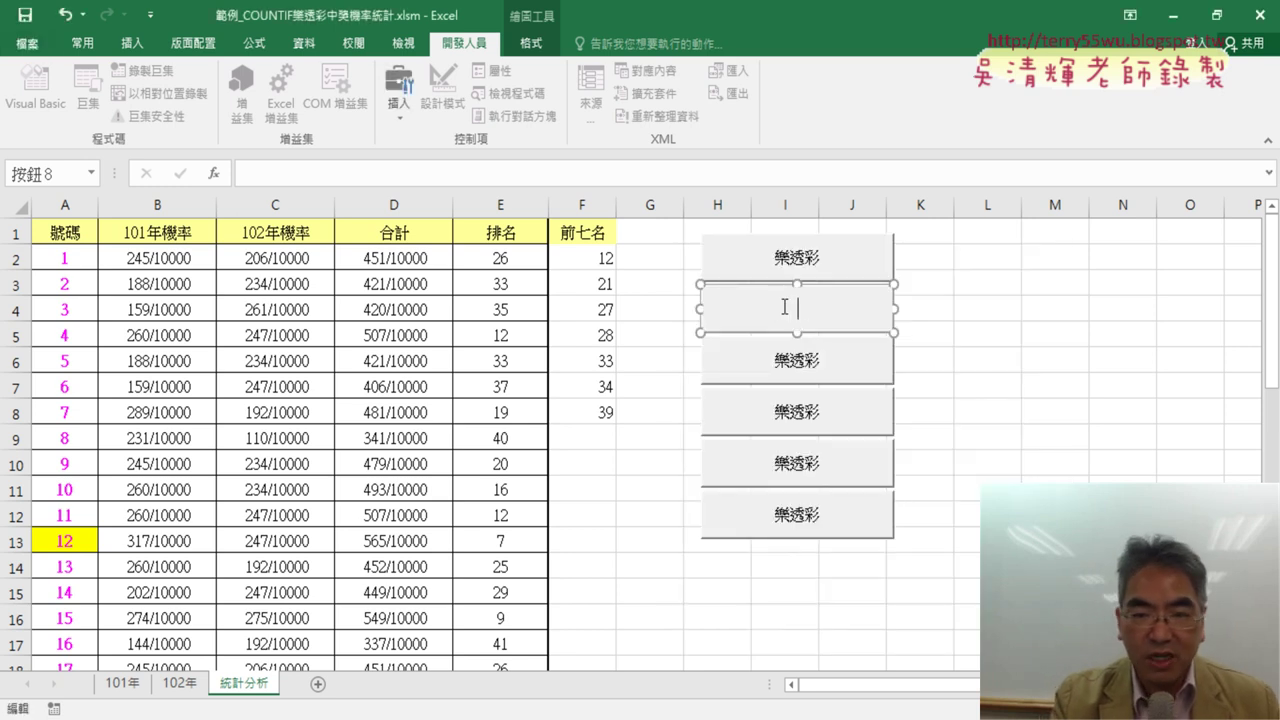
text(清除)
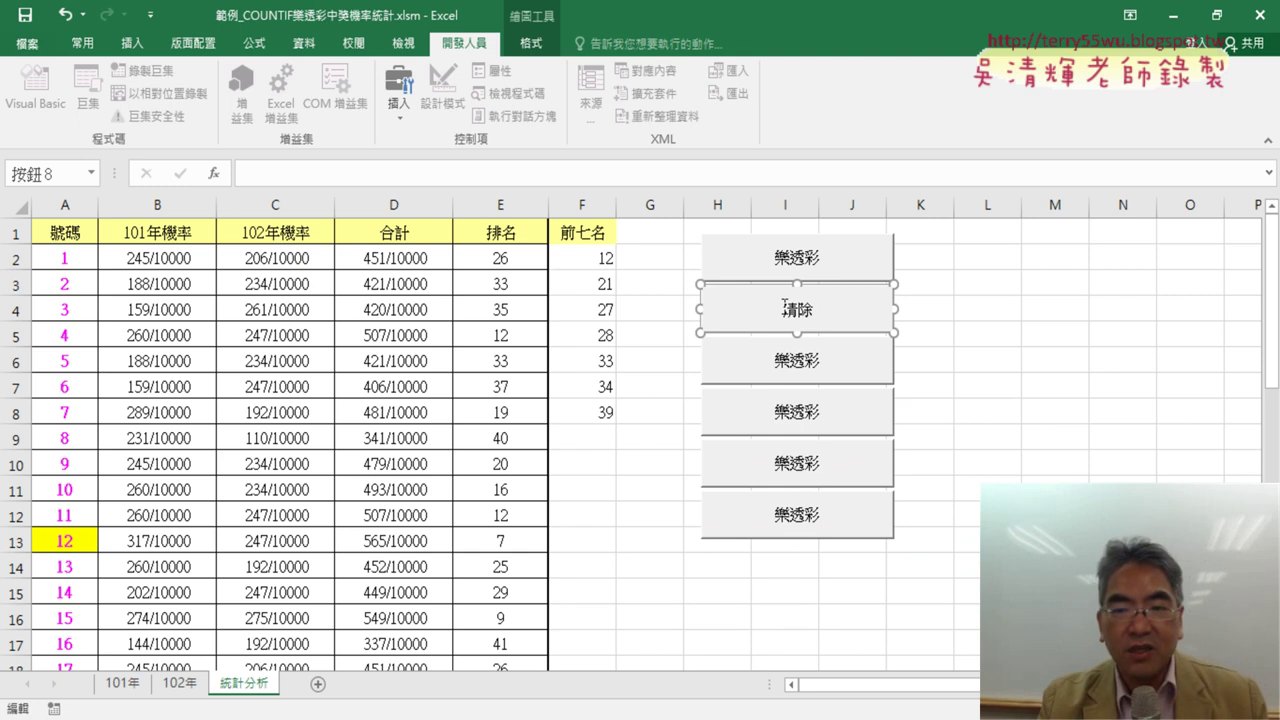
Assign the 格式化 macro to the third button and caption it 格式化.
right_click(836, 357)
click(898, 513)
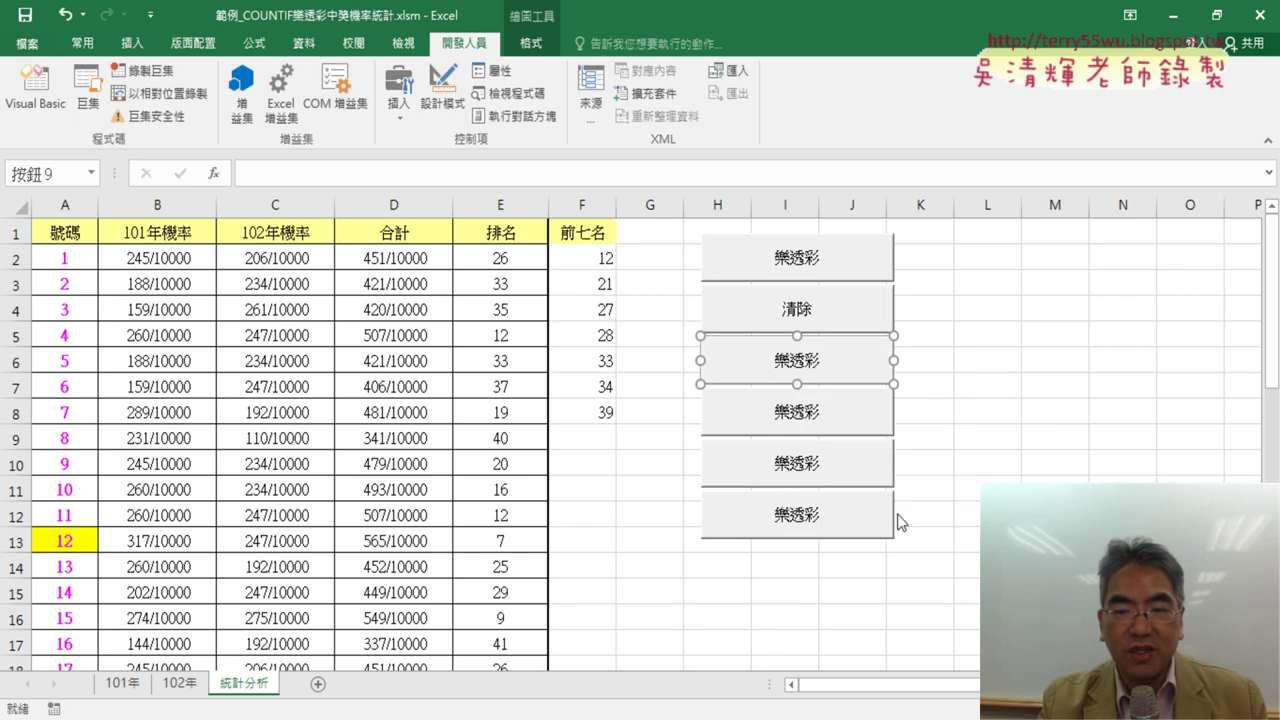
click(742, 415)
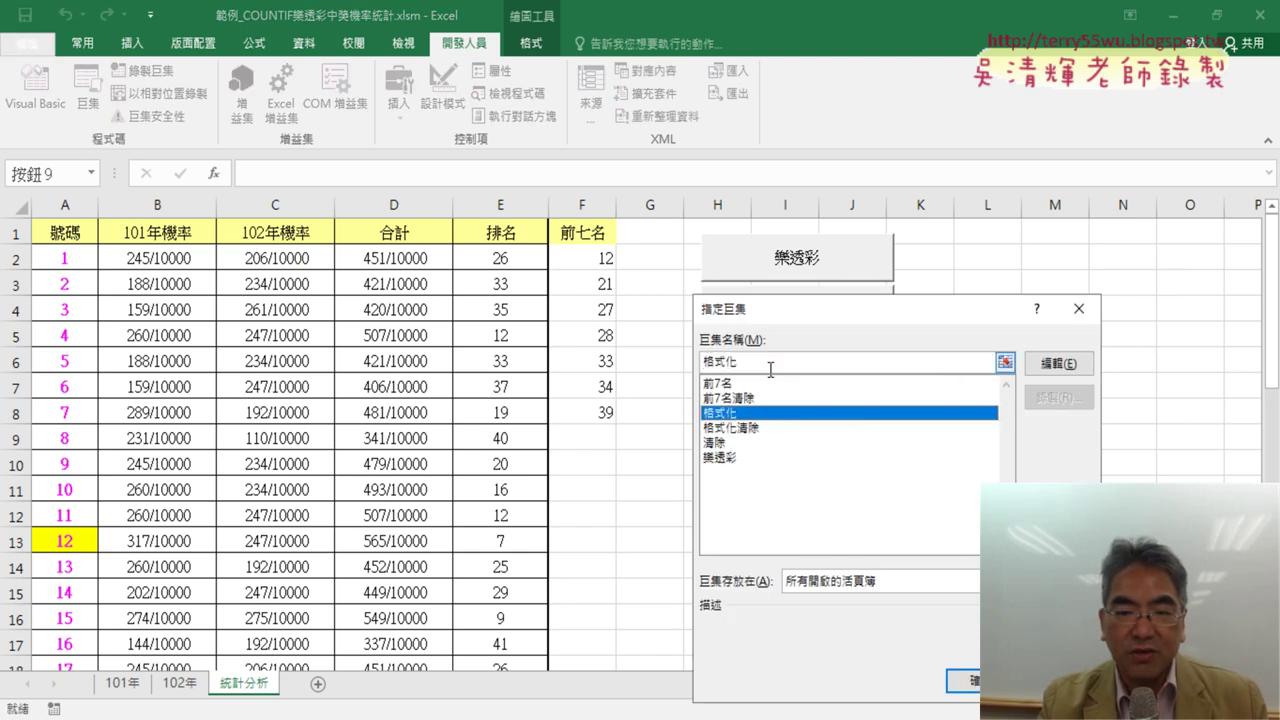
drag(770, 365, 719, 361)
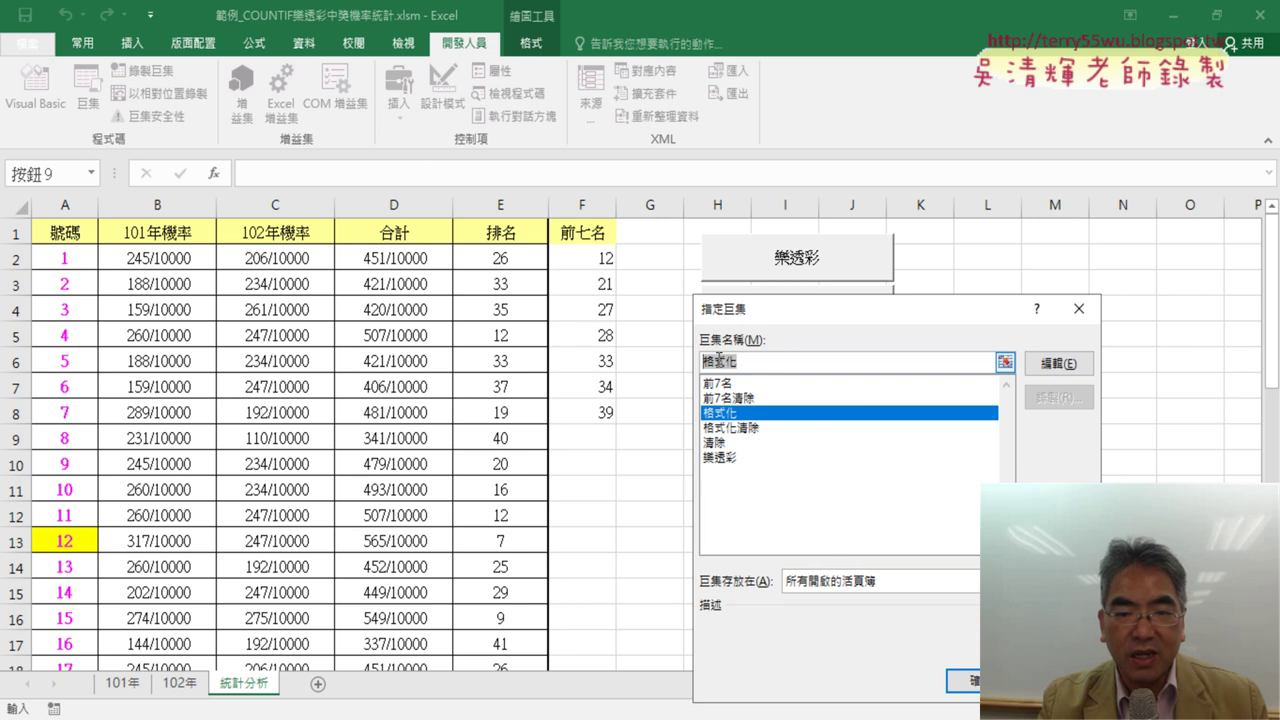
right_click(719, 357)
click(760, 405)
click(962, 680)
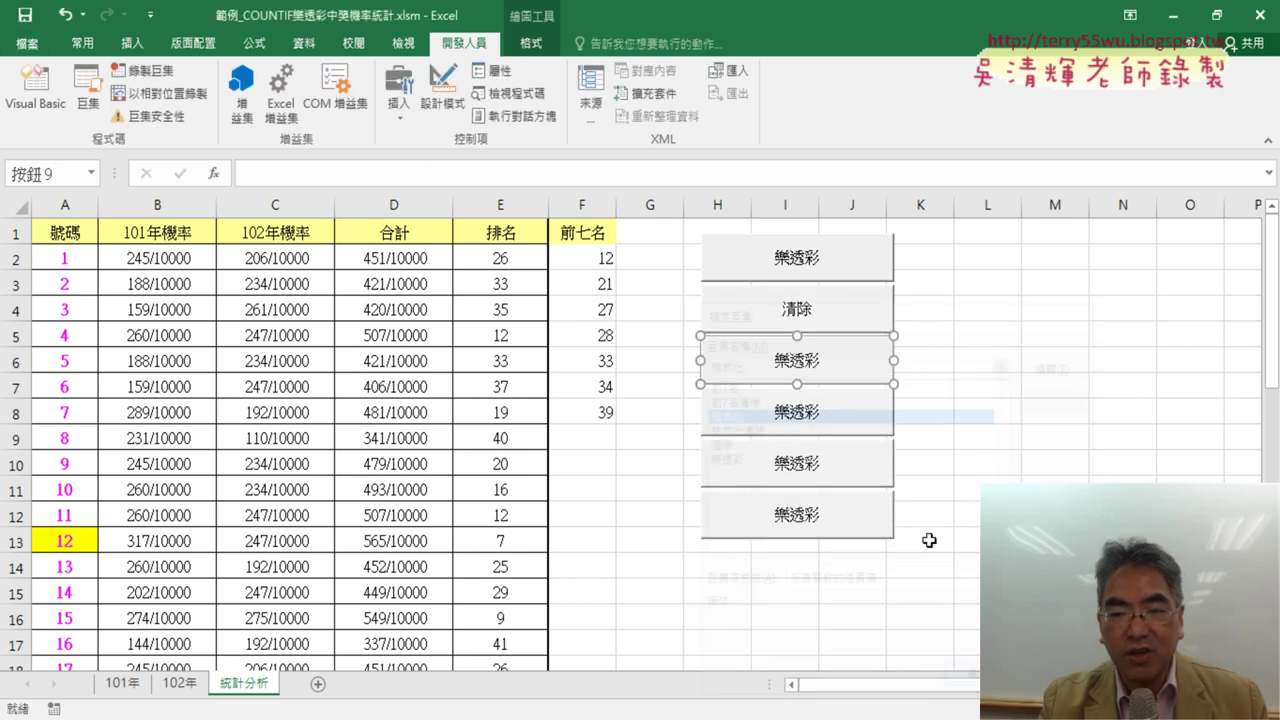
click(792, 360)
key(BackSpace)
key(BackSpace)
key(BackSpace)
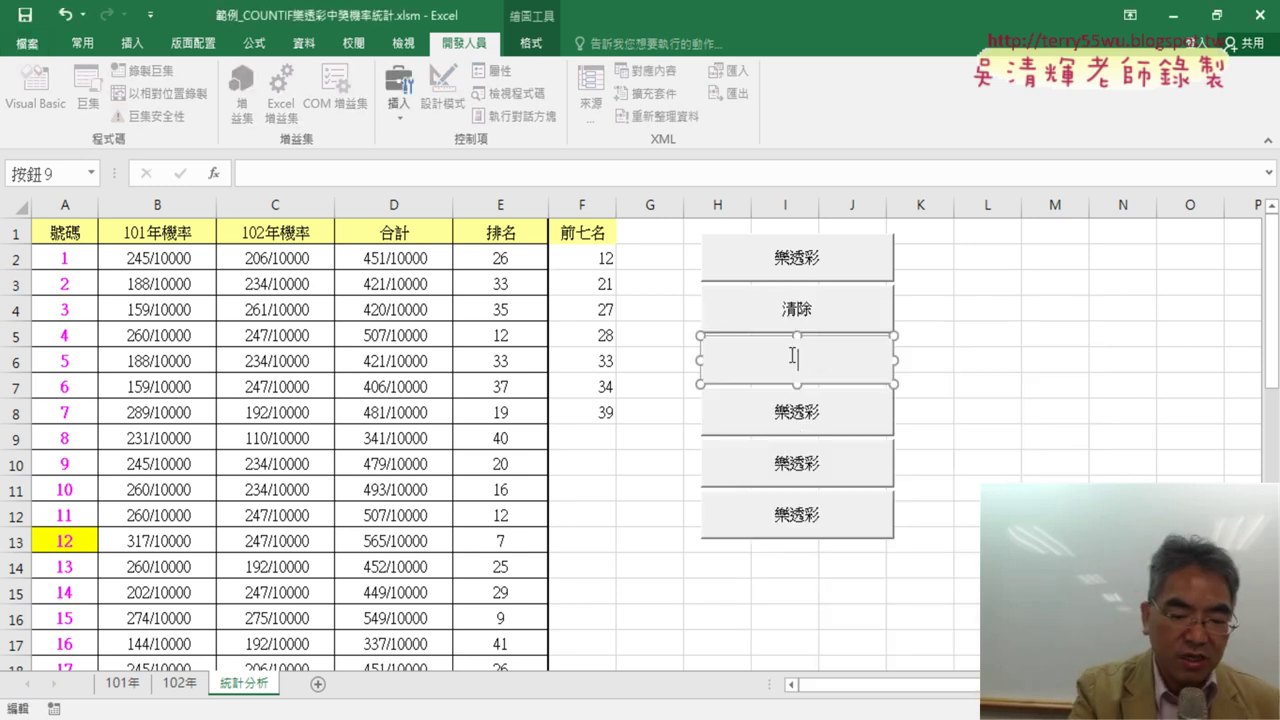
key(ctrl+v)
Assign the 格式化清除 macro to the fourth button and caption it 格式化清除.
click(813, 414)
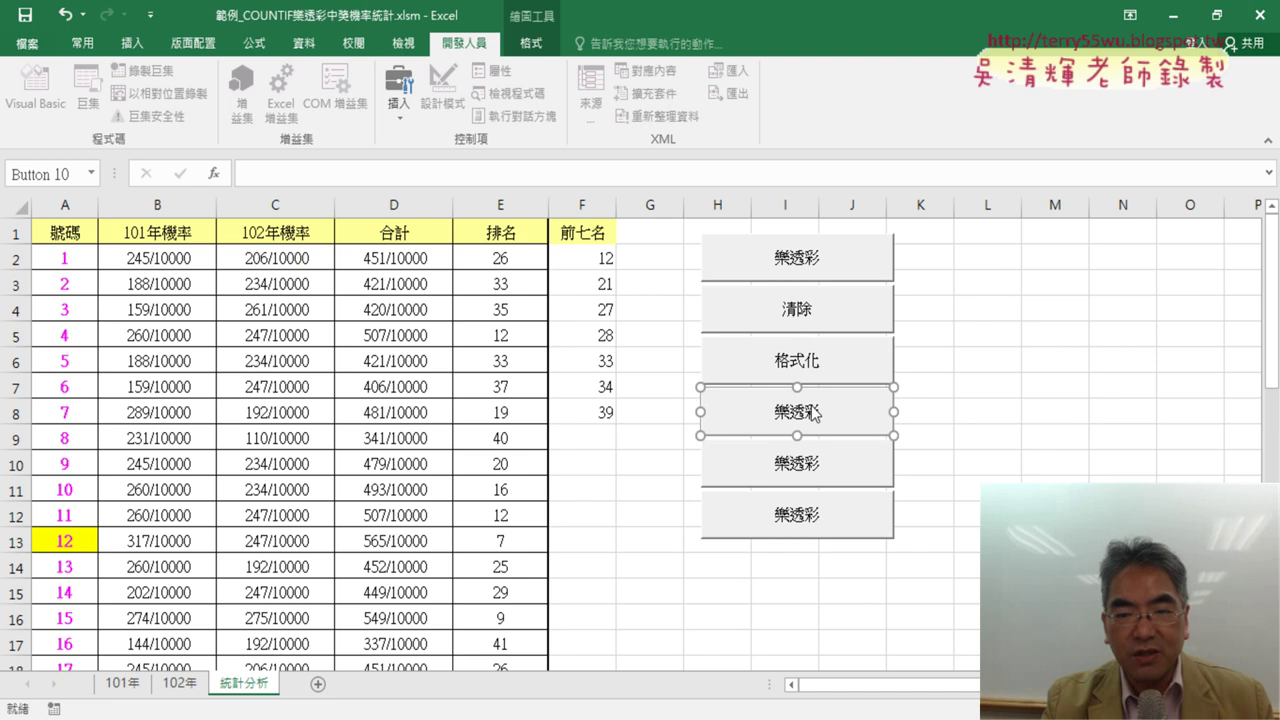
right_click(813, 414)
click(861, 568)
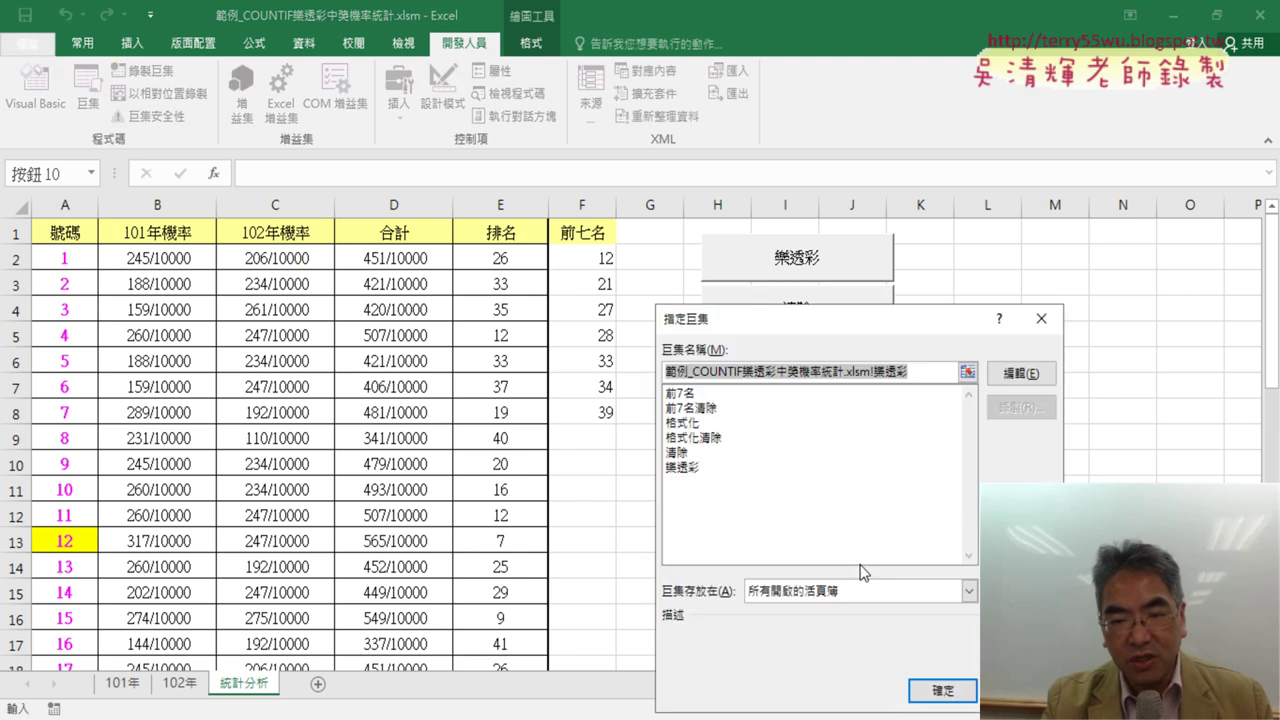
click(722, 440)
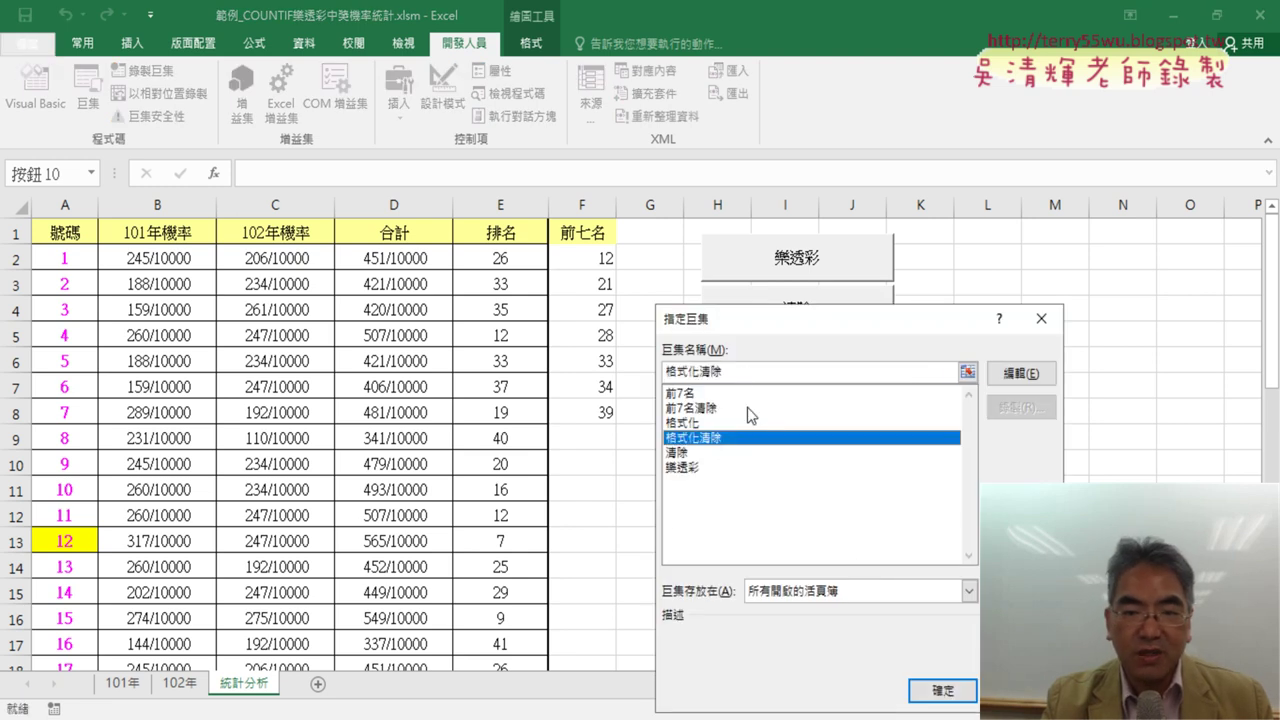
drag(744, 374, 668, 380)
right_click(697, 370)
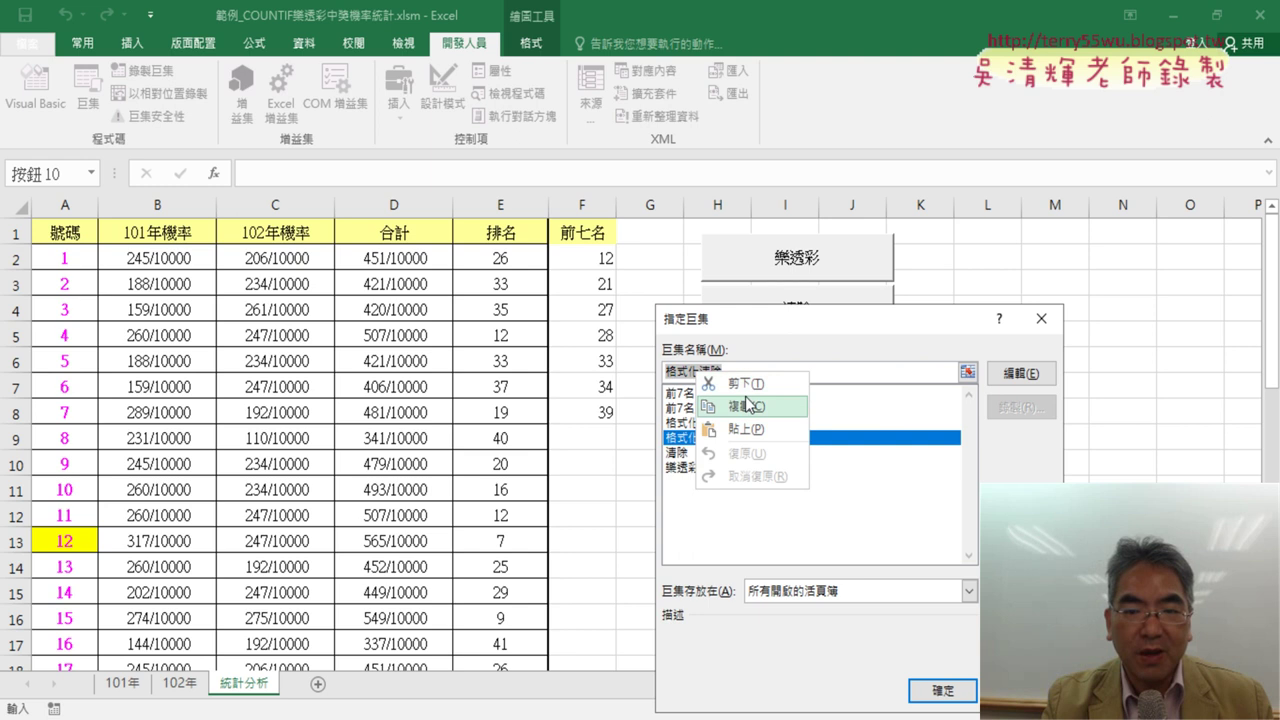
click(755, 408)
click(930, 690)
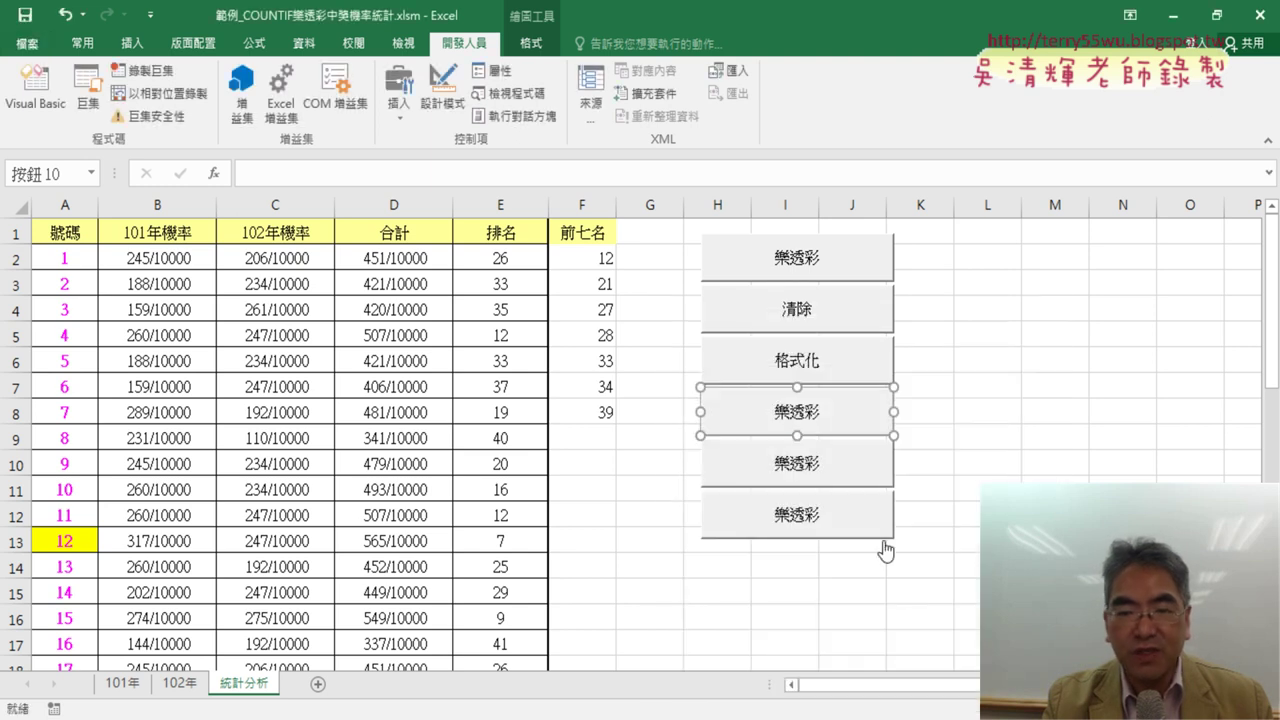
click(784, 410)
key(BackSpace)
key(BackSpace)
key(BackSpace)
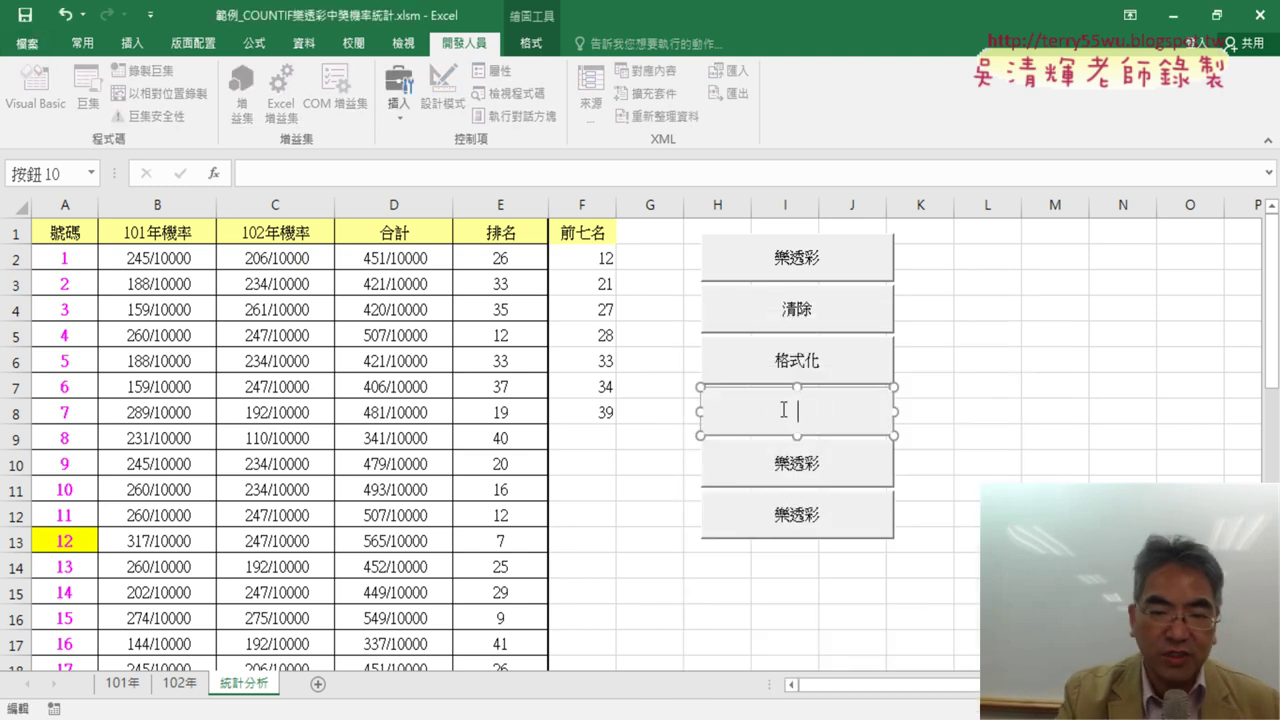
key(ctrl+v)
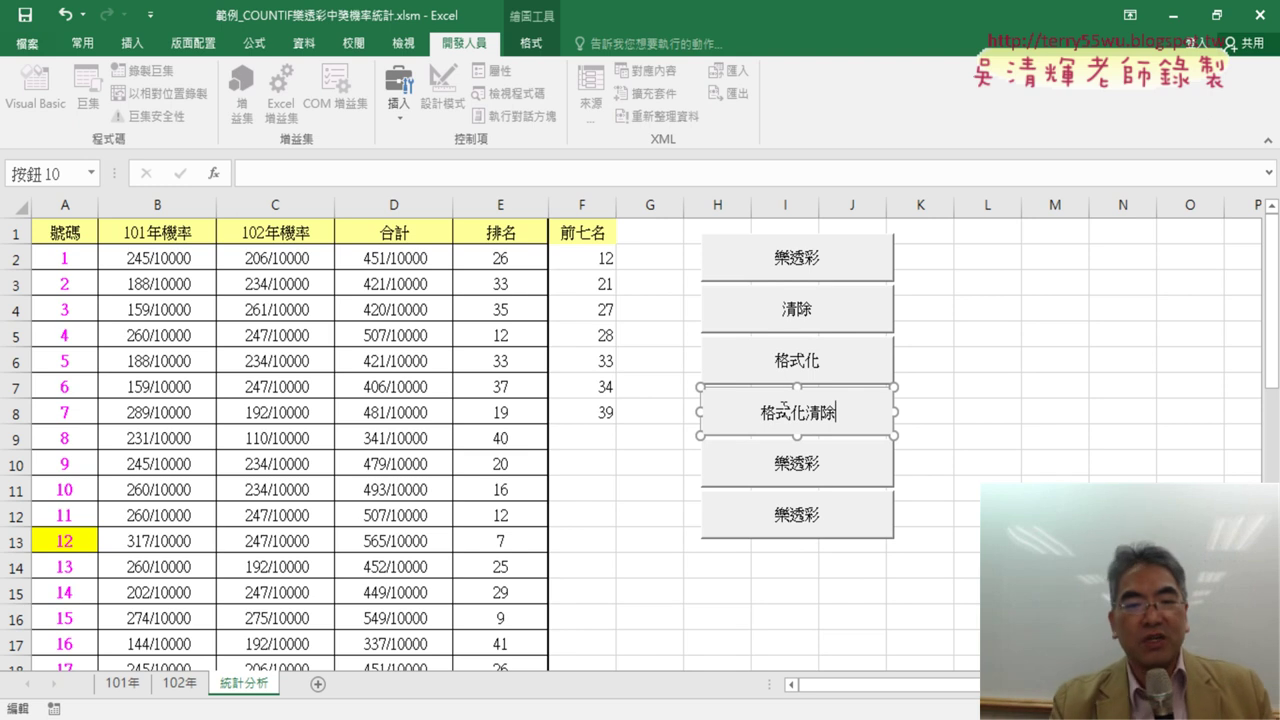
click(1045, 436)
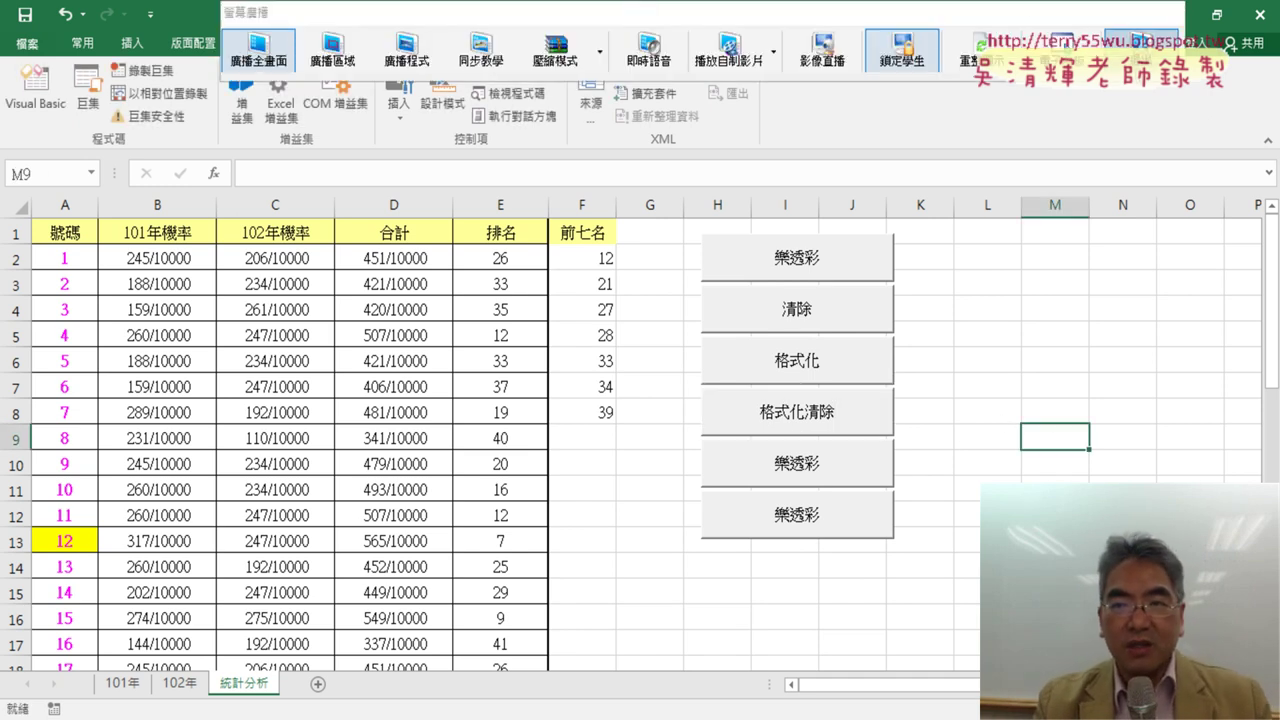
Close the broadcast toolbar to return to the teacher console's student thumbnail grid.
click(1142, 42)
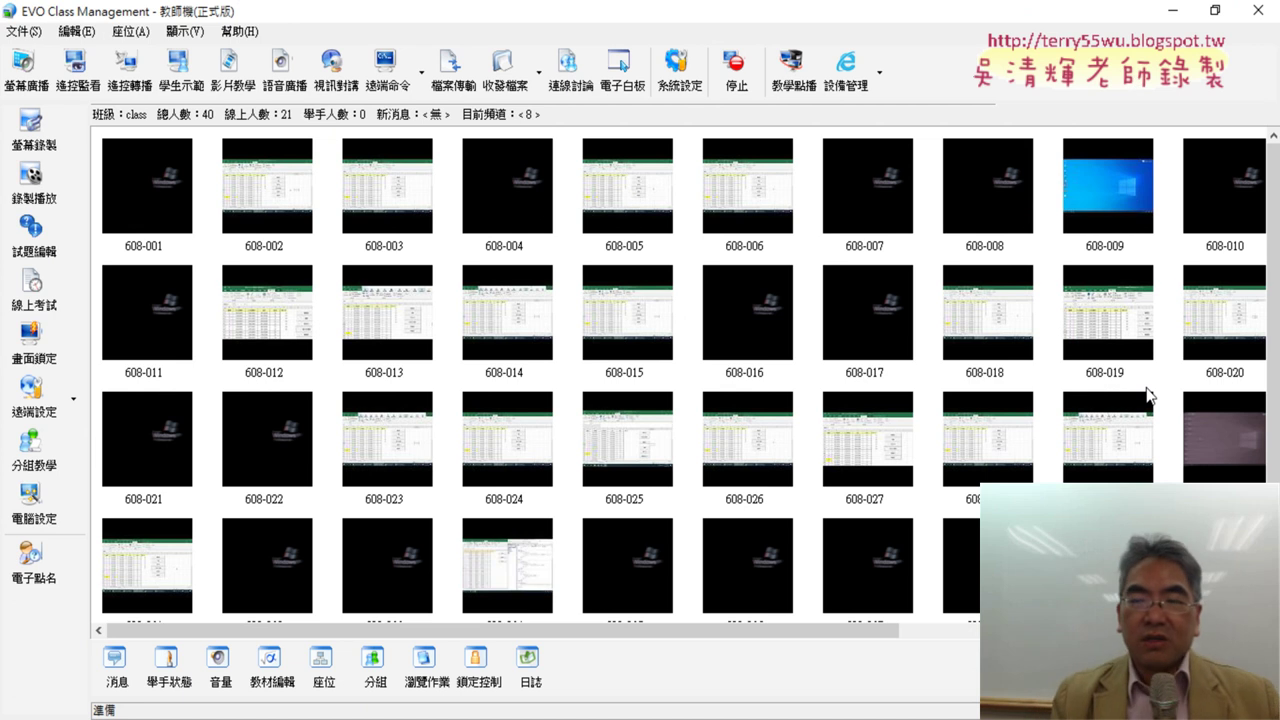